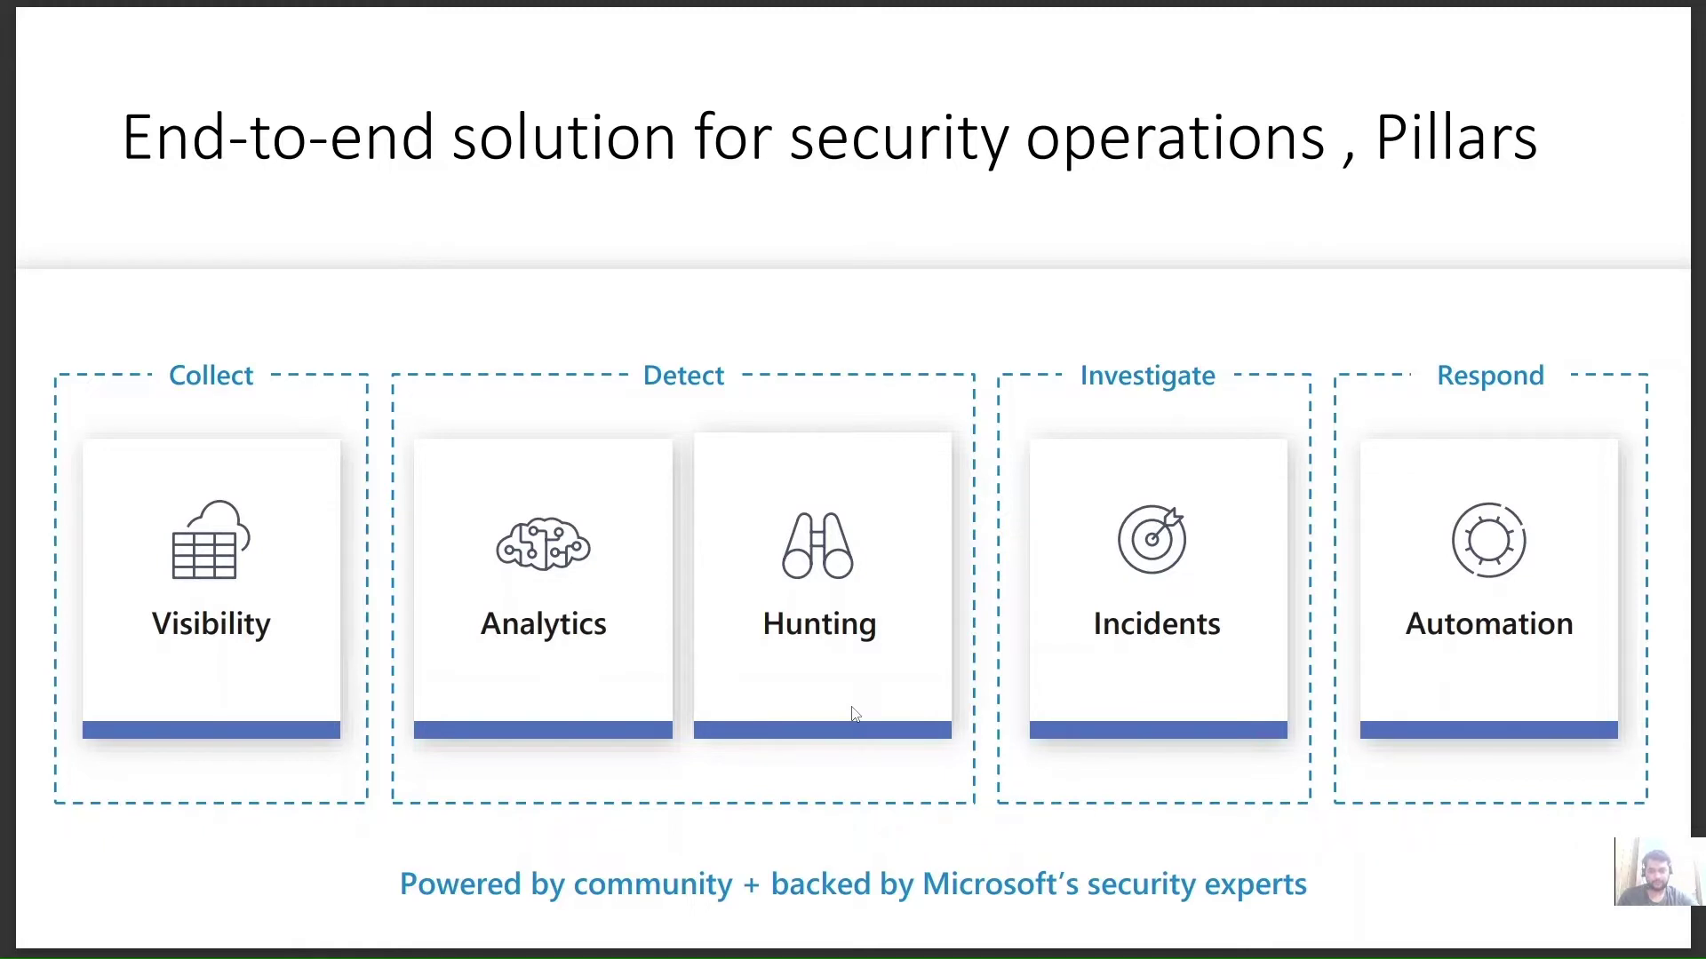
Step: Switch to Microsoft Sentinel in the browser and start an automation rule named "Test Rule", keeping the trigger "When incident is created"
key(alt+Tab)
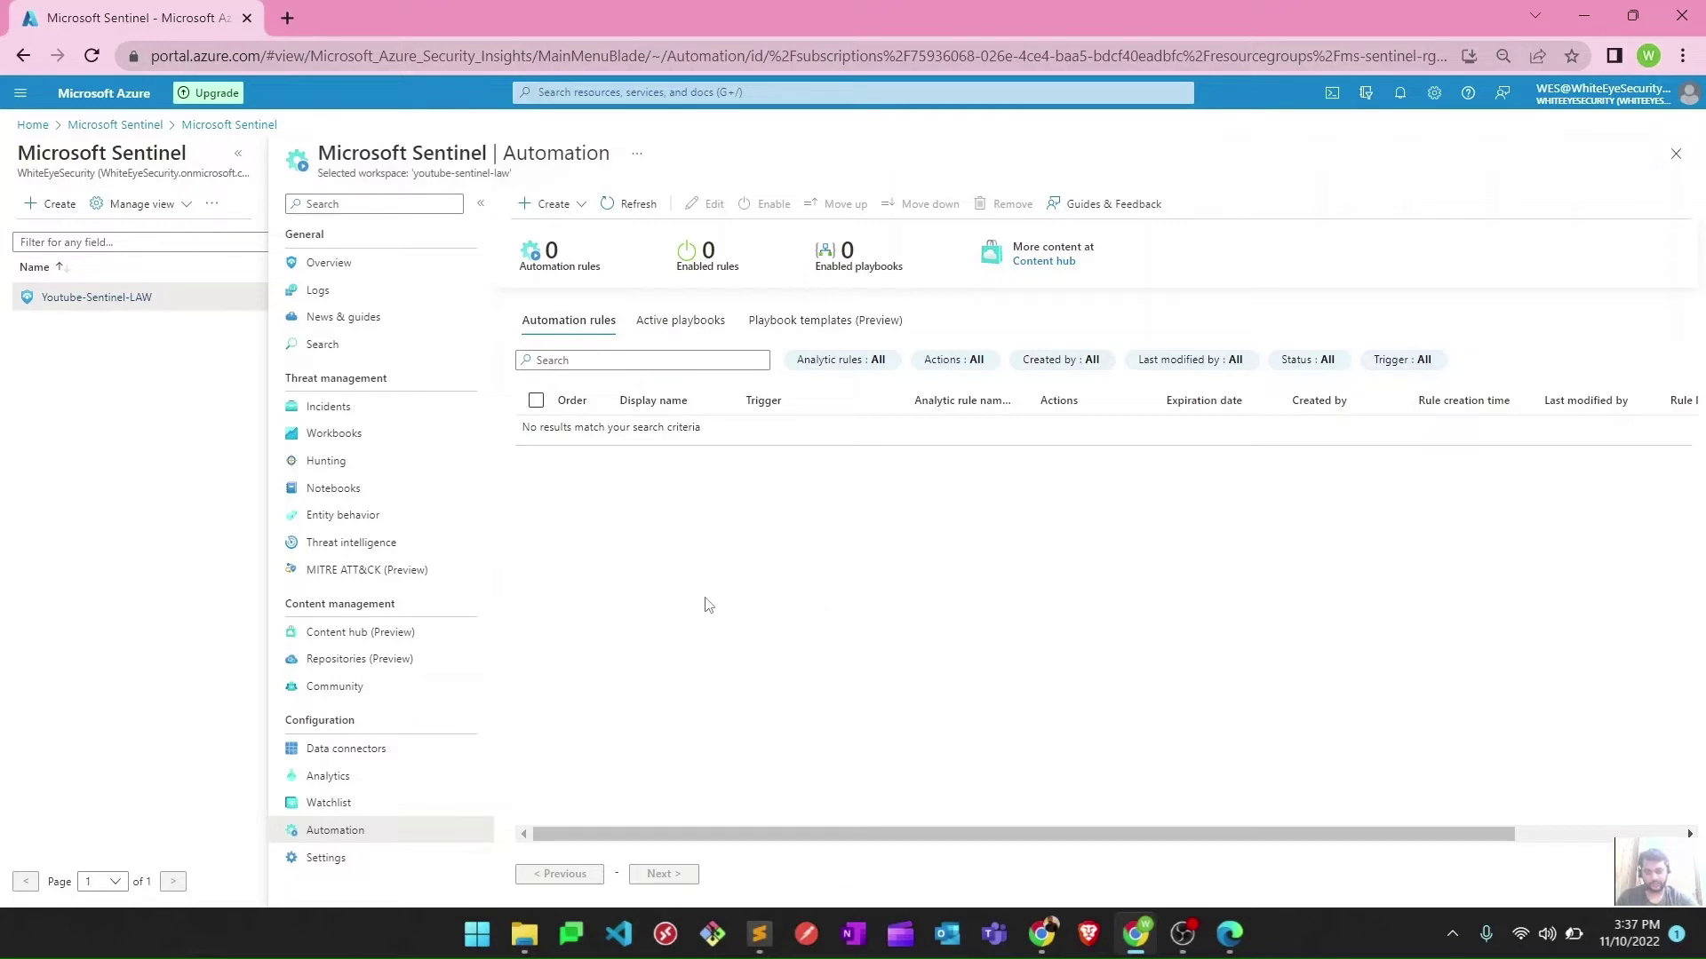
click(569, 204)
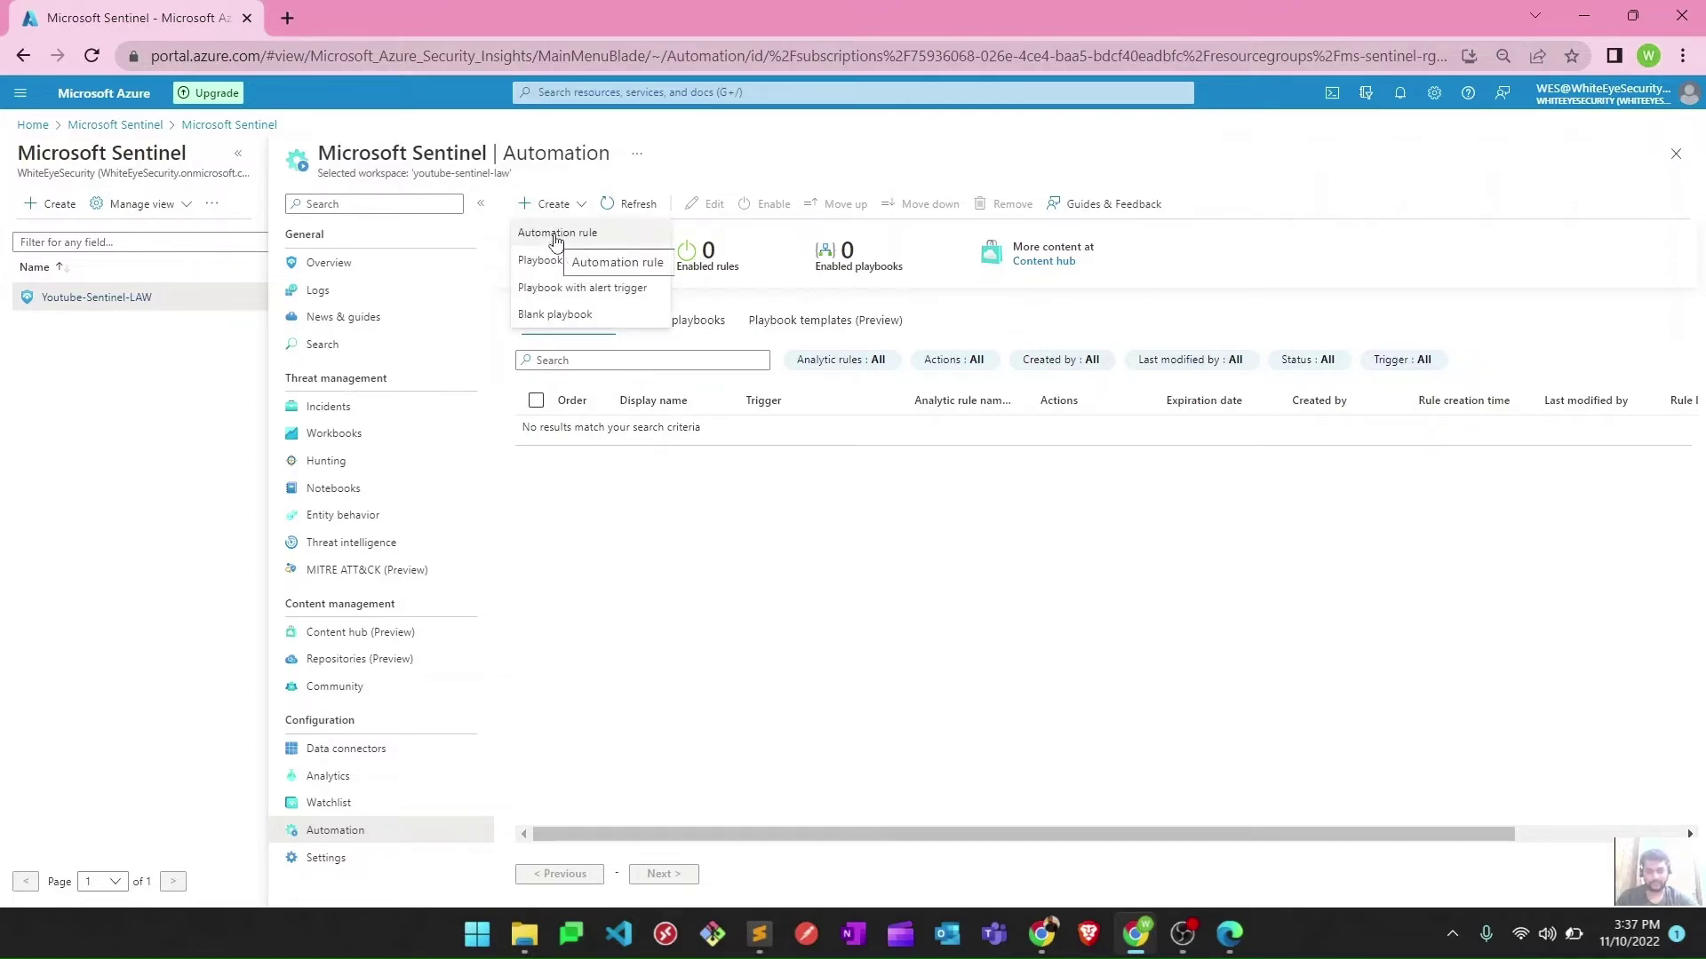
click(556, 233)
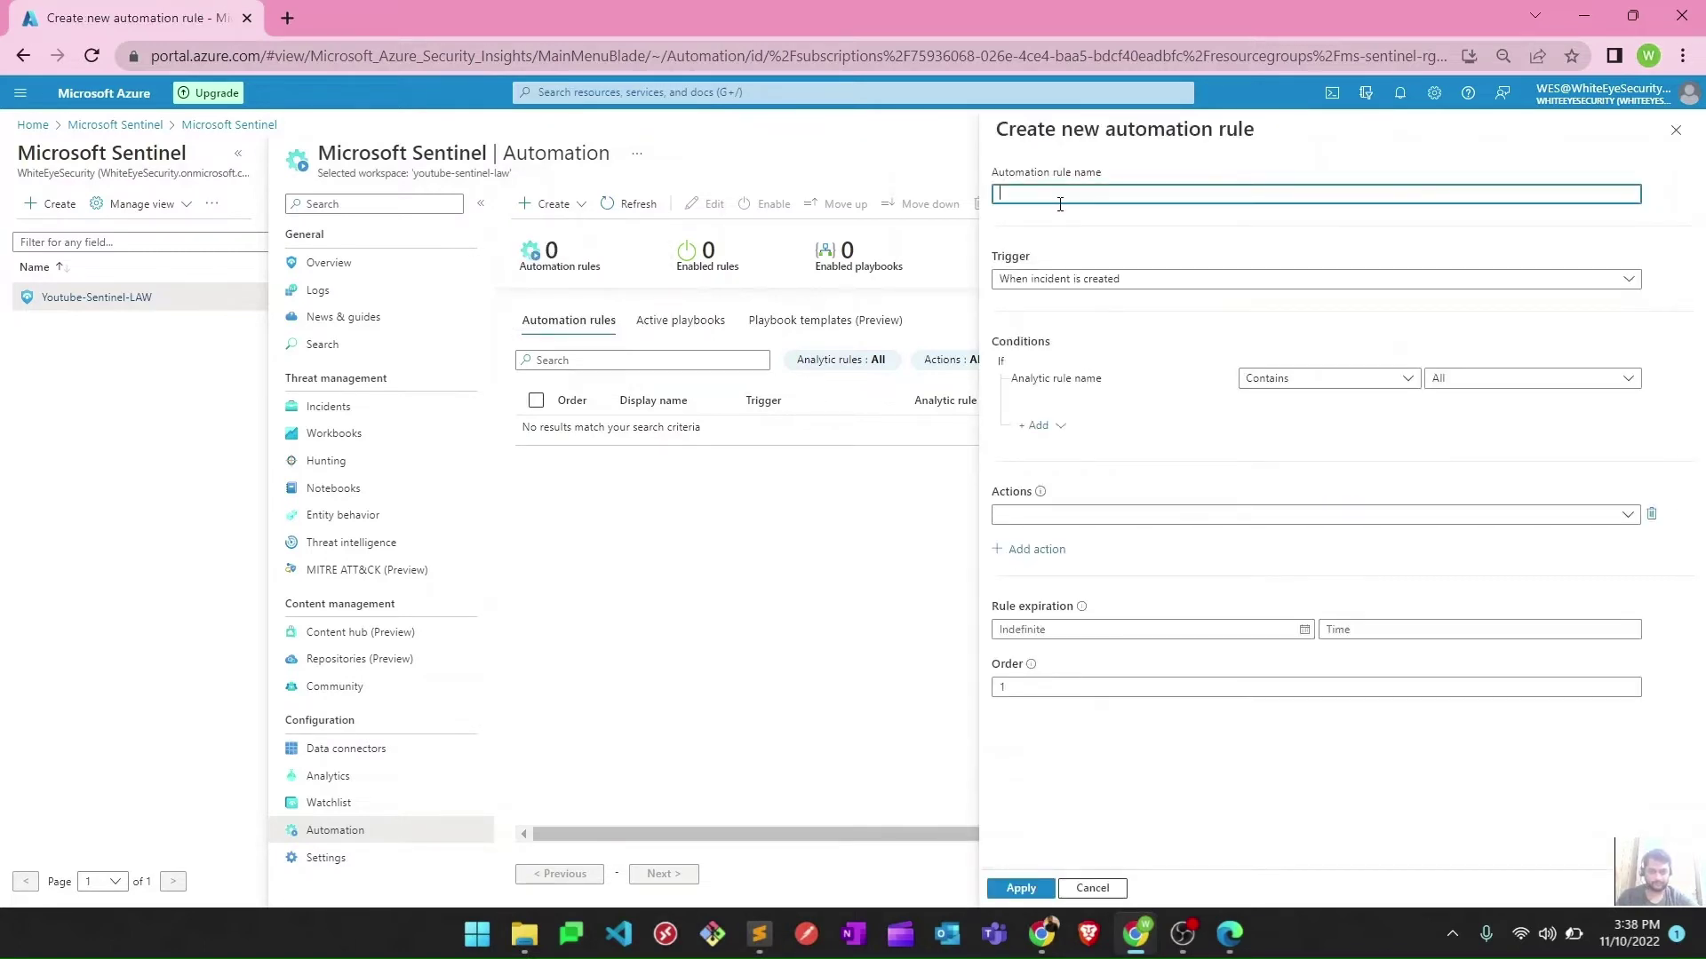
text(Test)
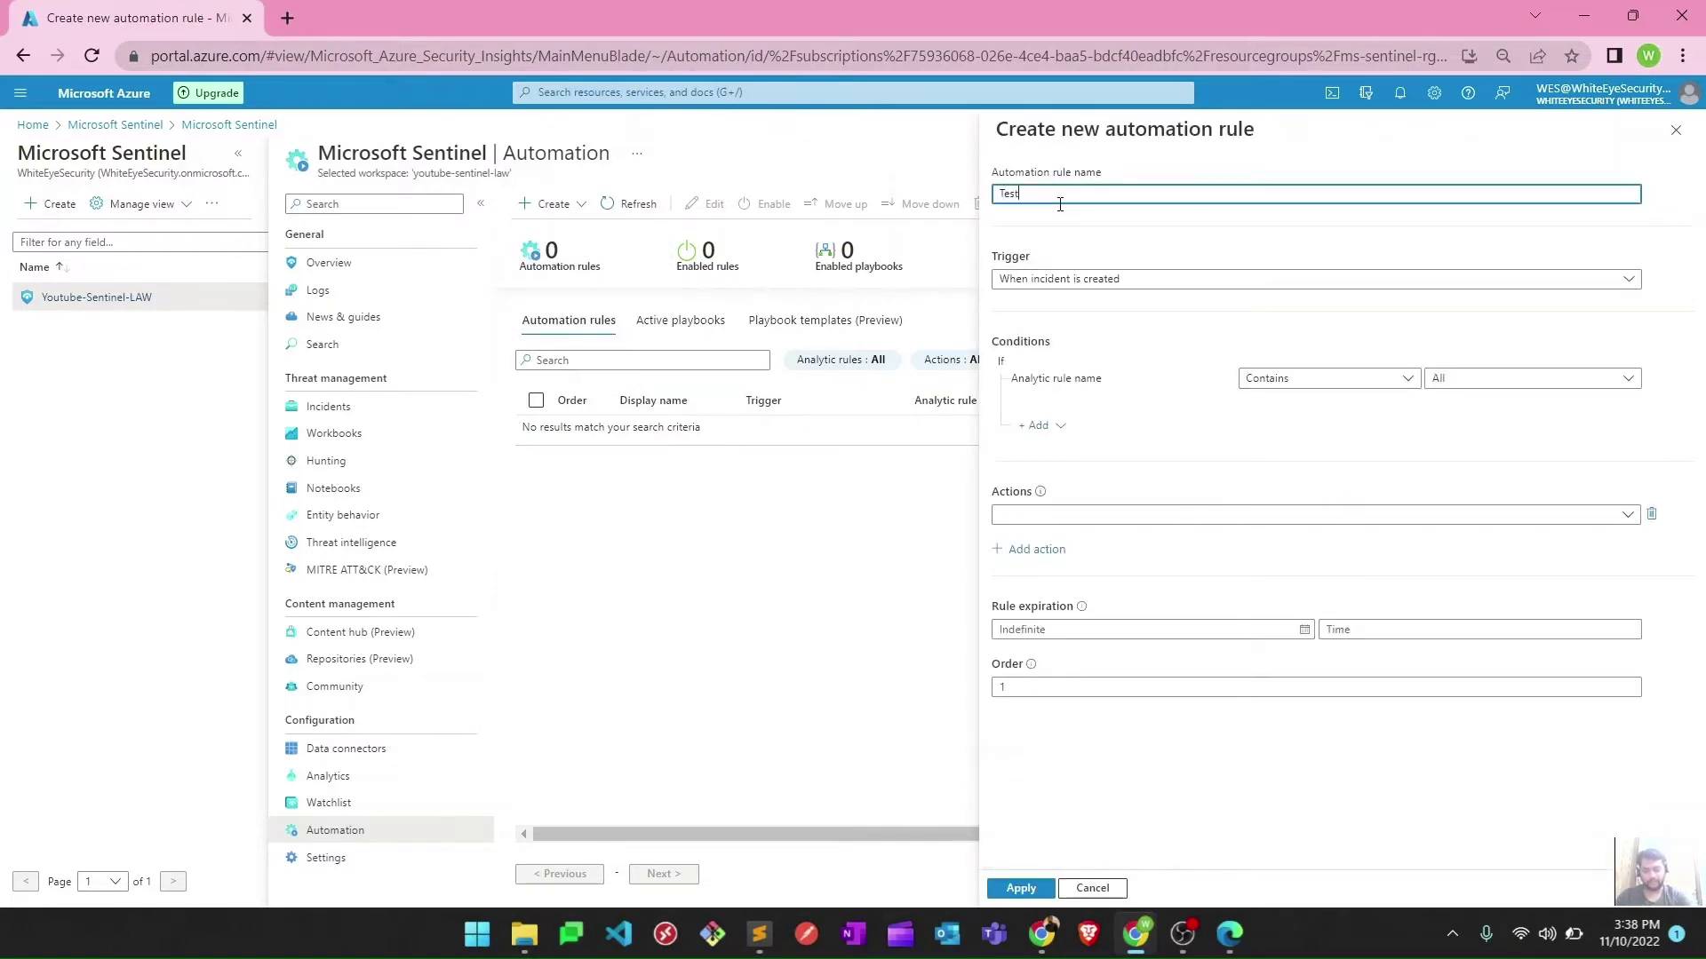
text( Rule)
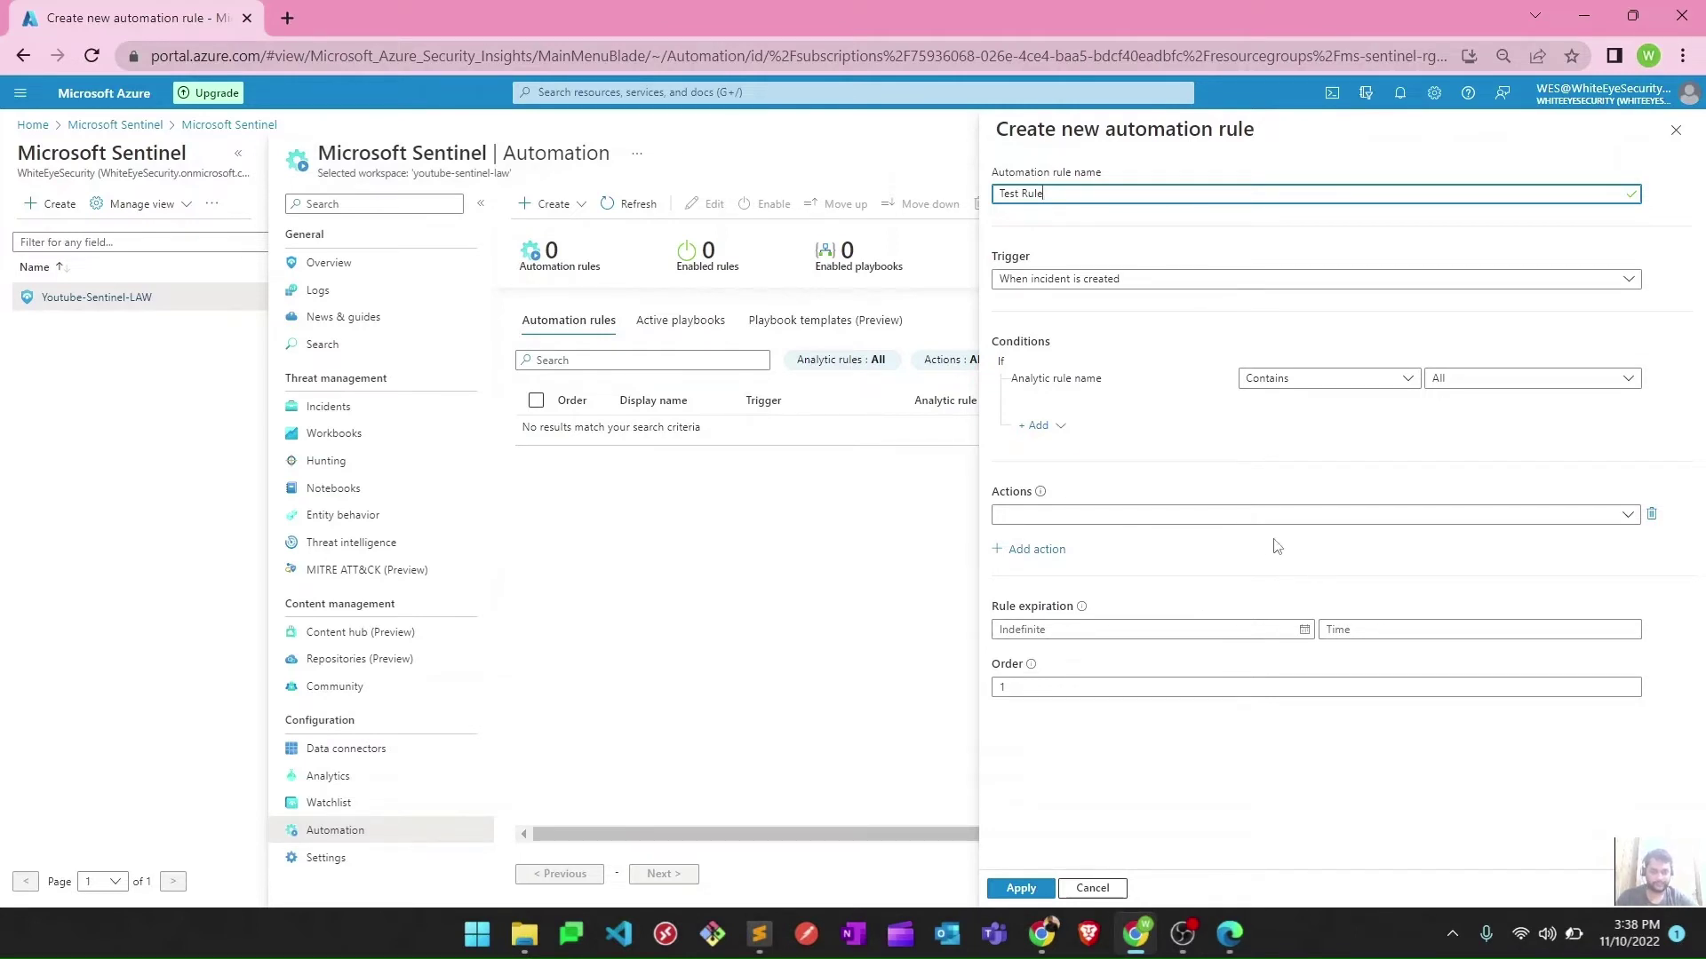
click(1098, 283)
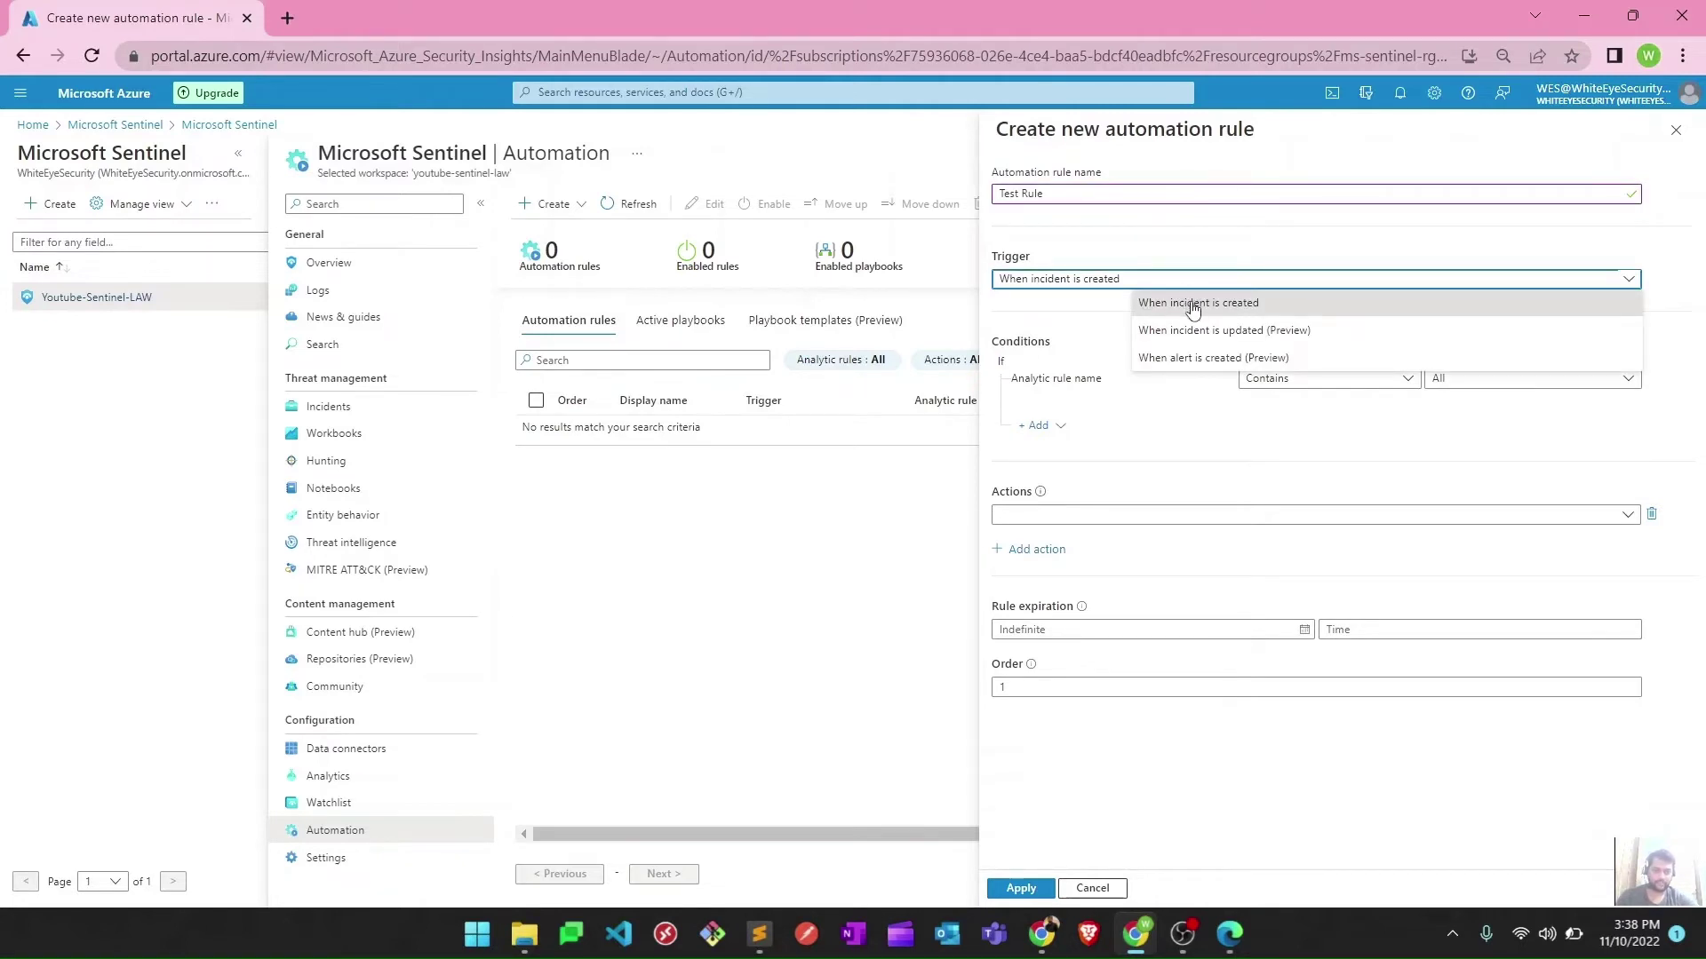
click(1204, 449)
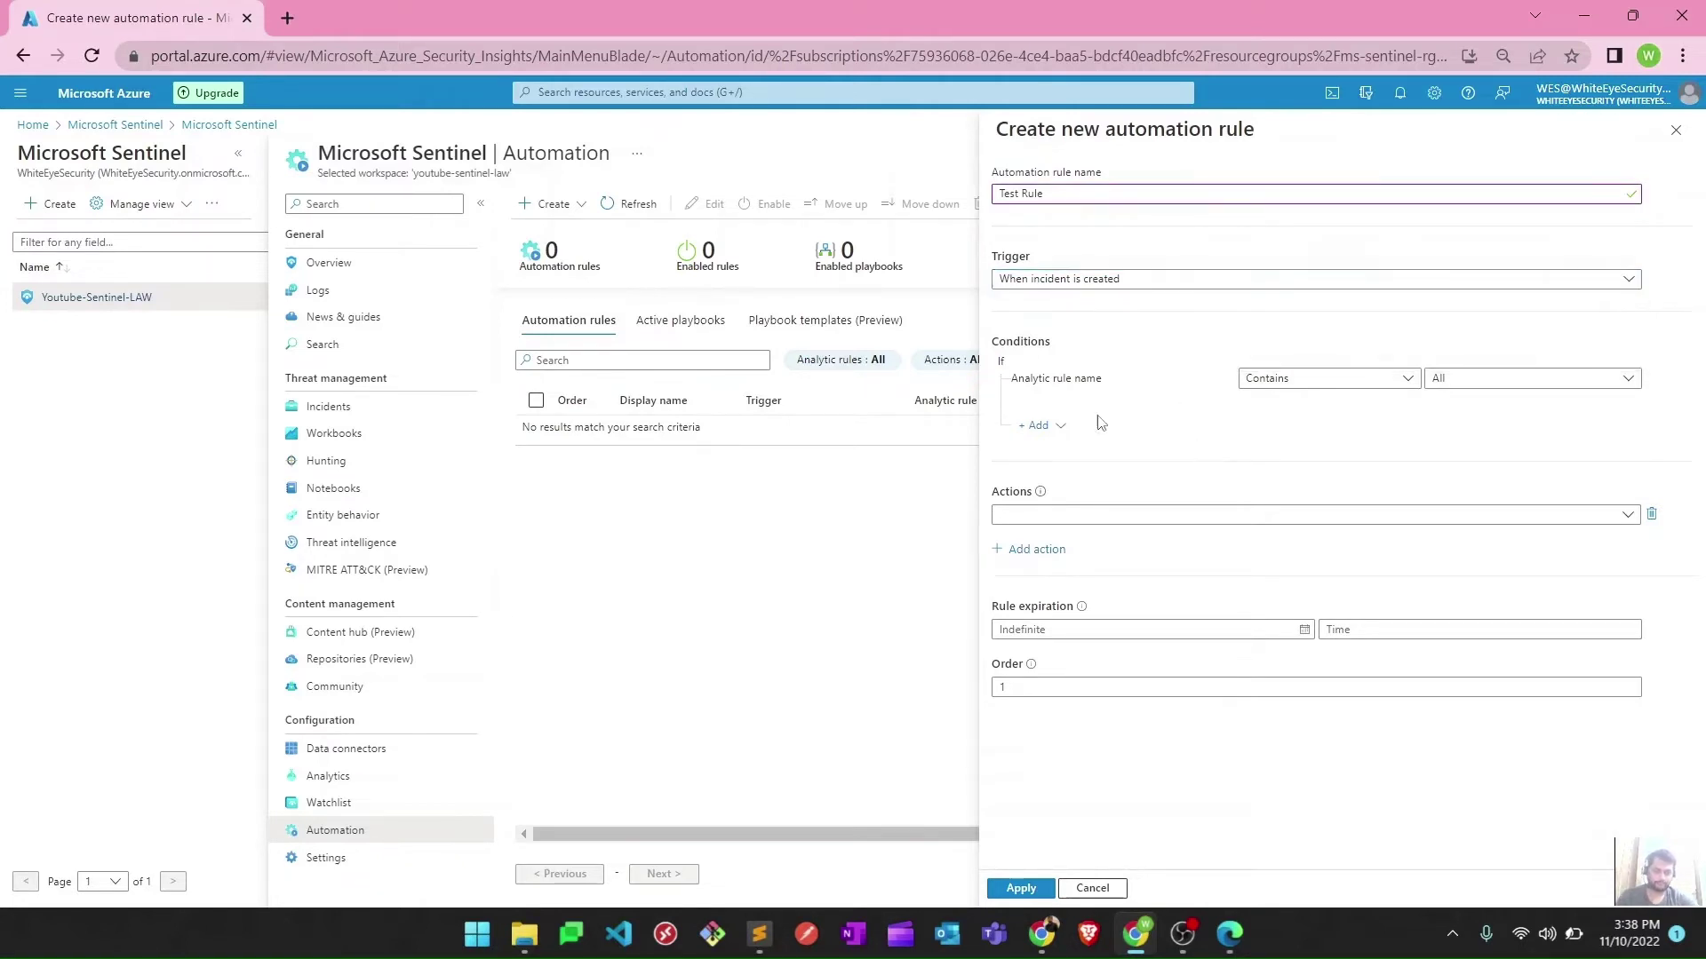
Step: Set the rule's condition so that the analytic rule name contains "Brute force attack against Azure Portal"
click(1462, 383)
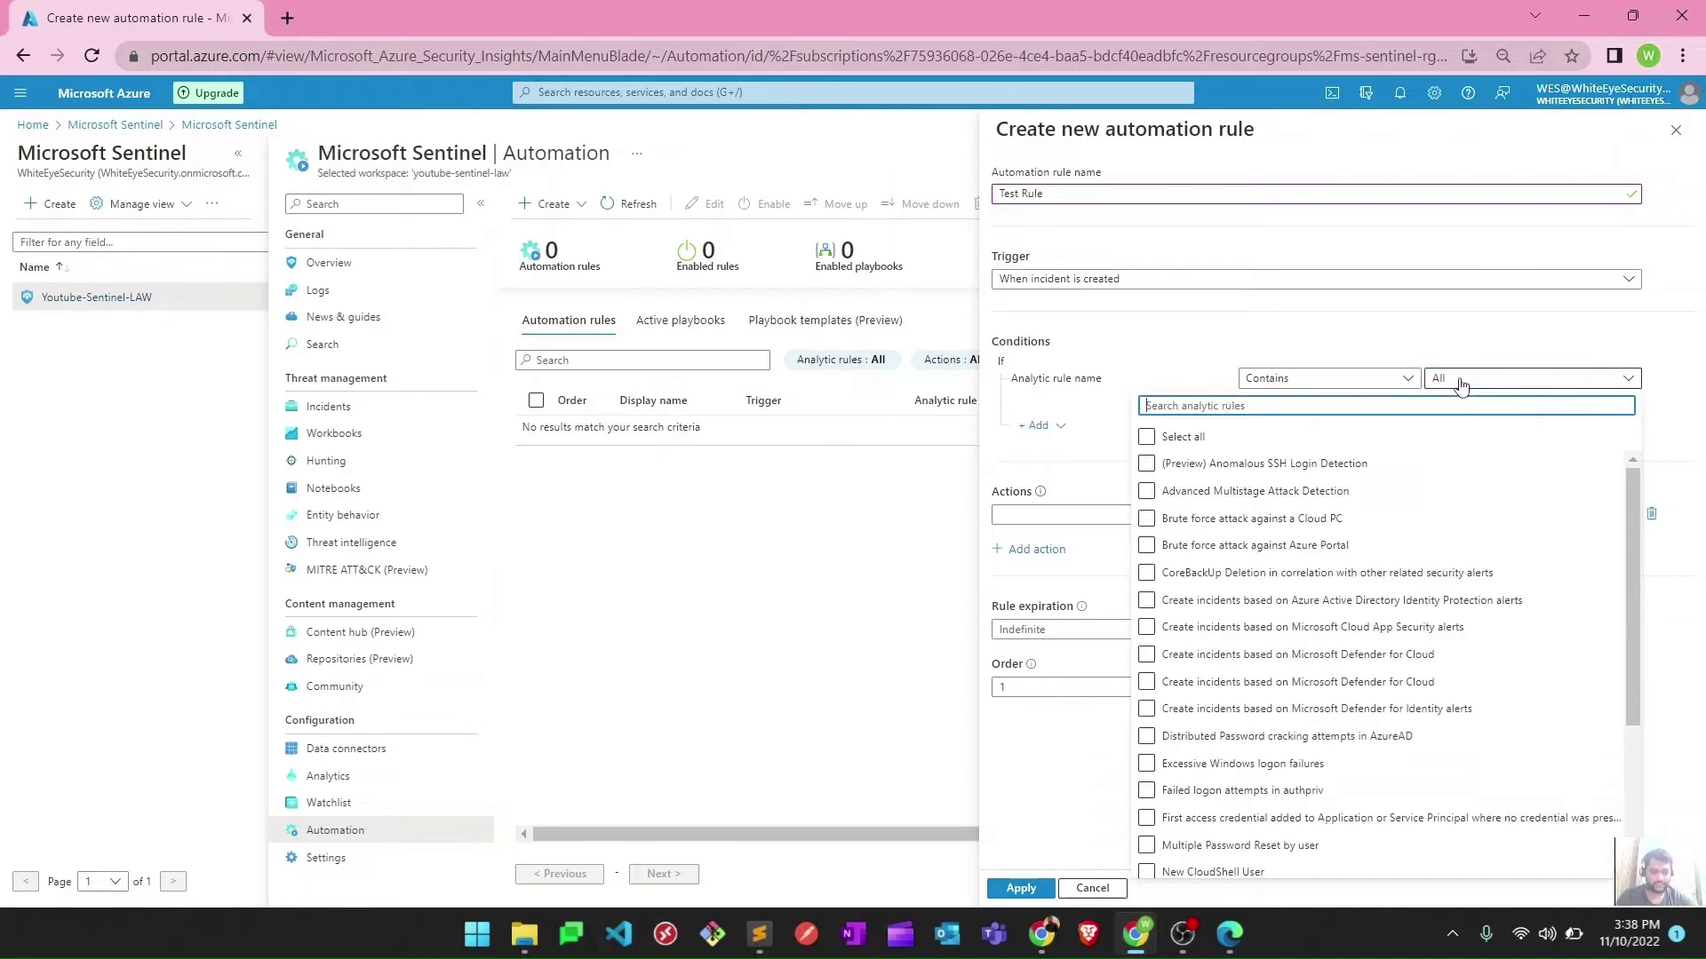
click(1315, 520)
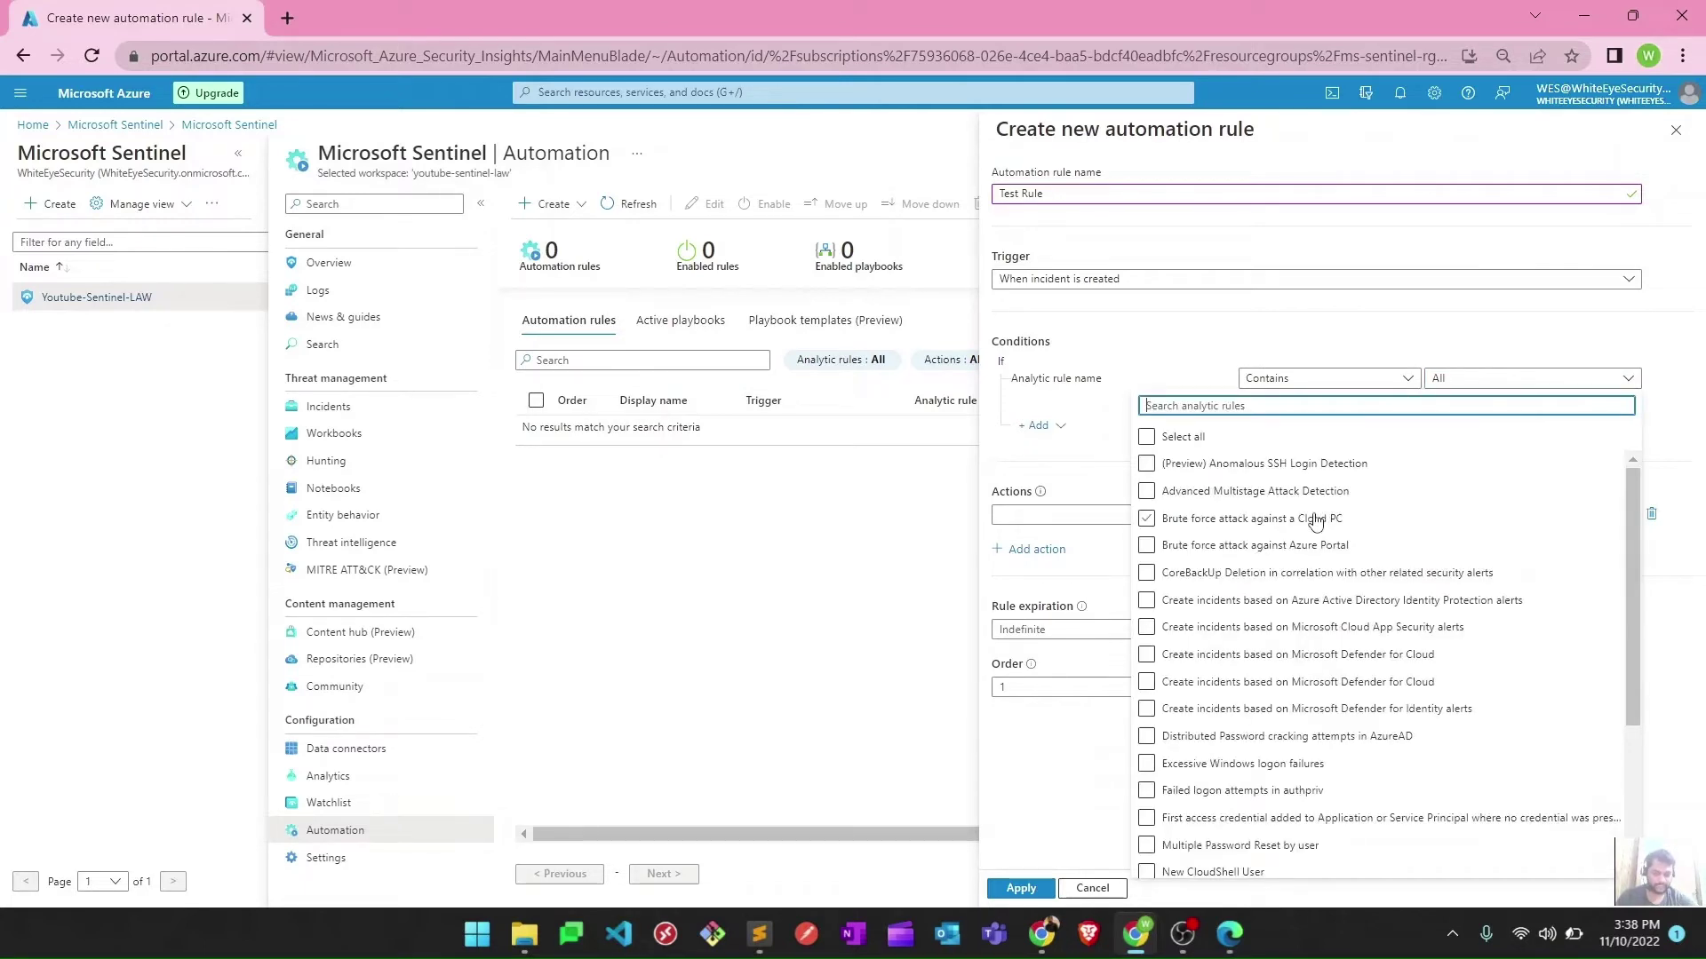
scroll(1314, 520, down, 3)
click(1314, 520)
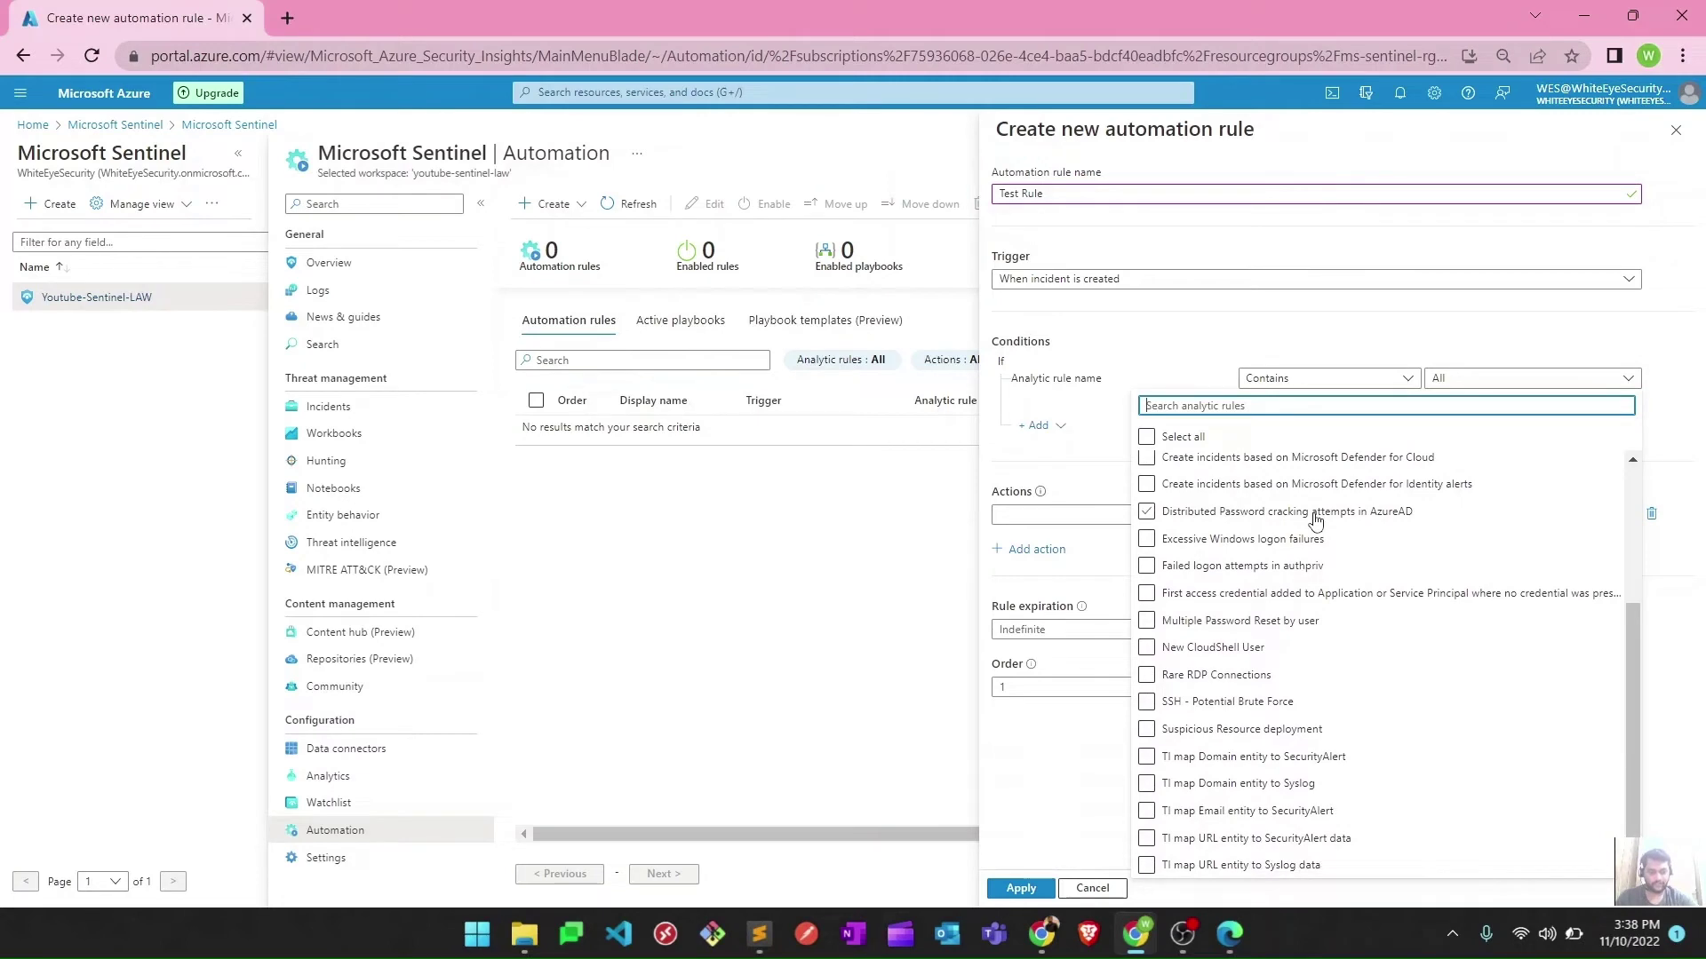
click(1314, 521)
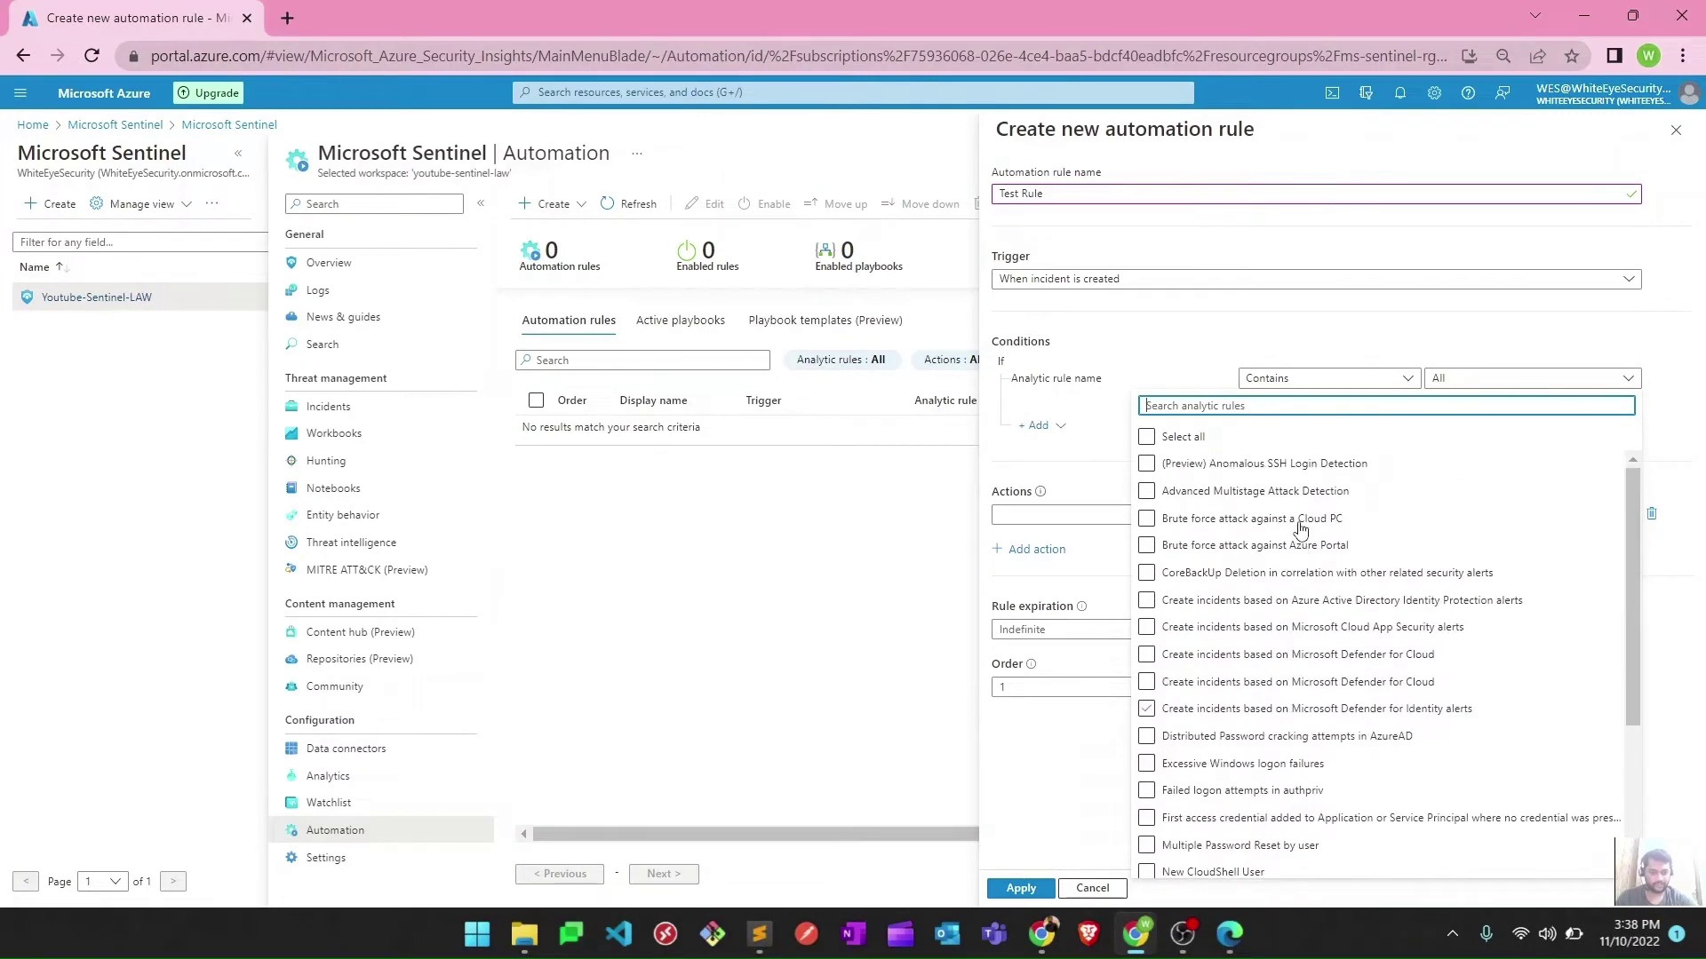
click(1146, 463)
click(1289, 575)
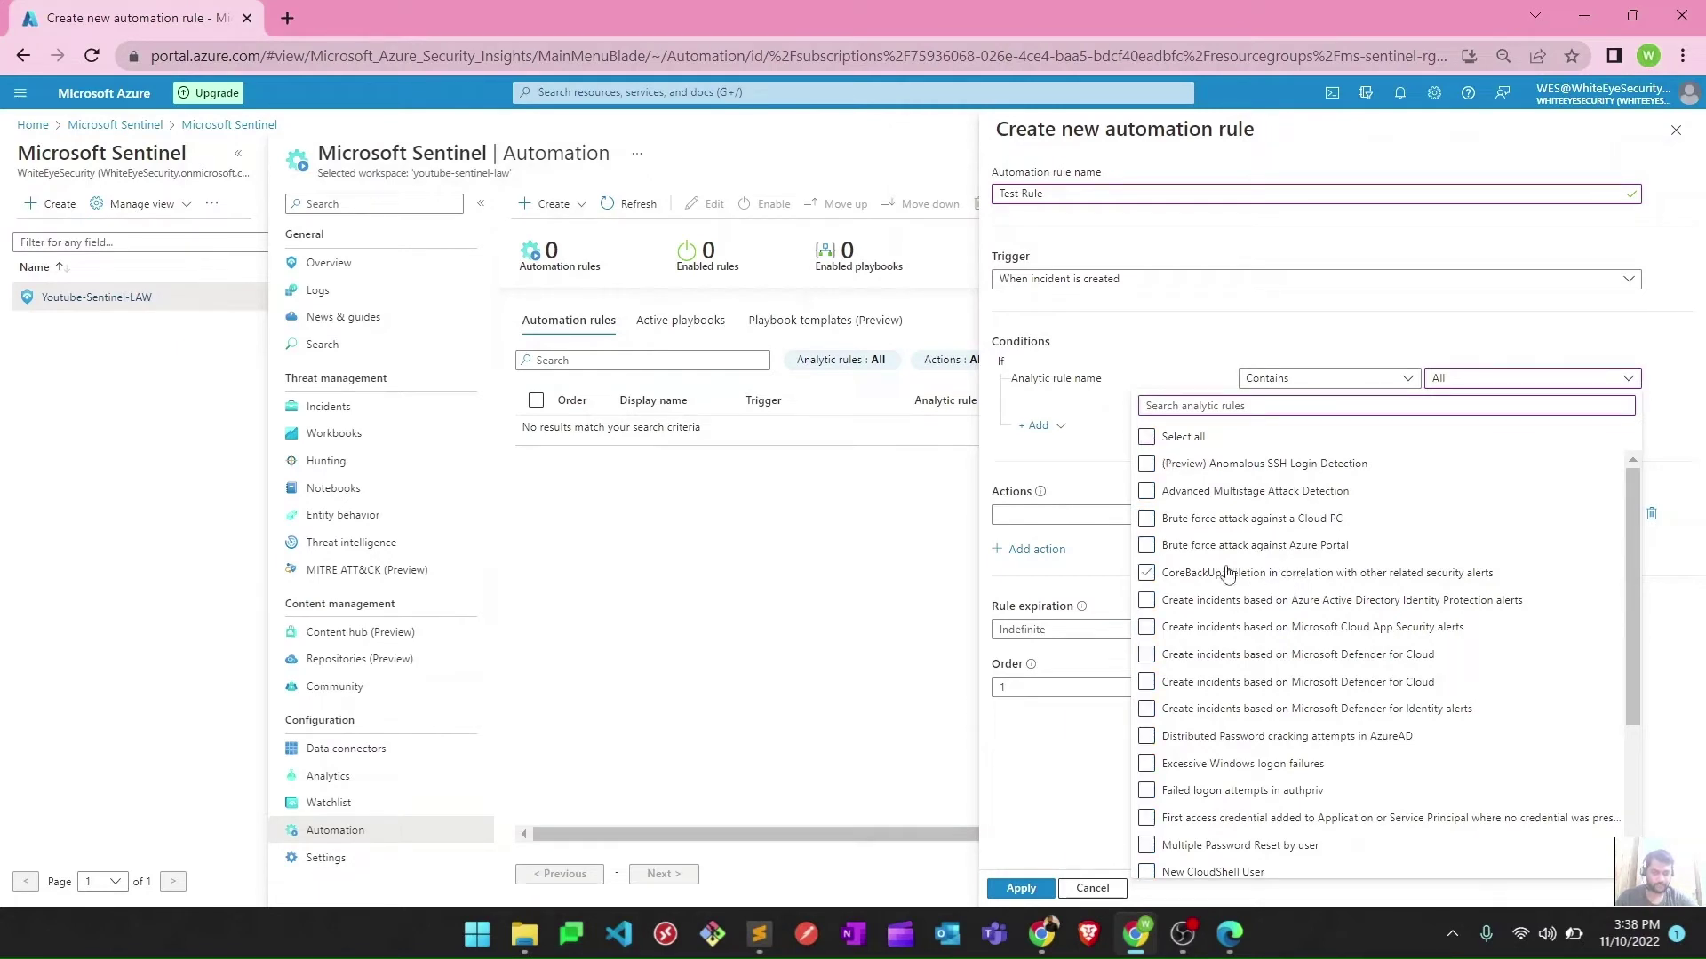
click(1147, 545)
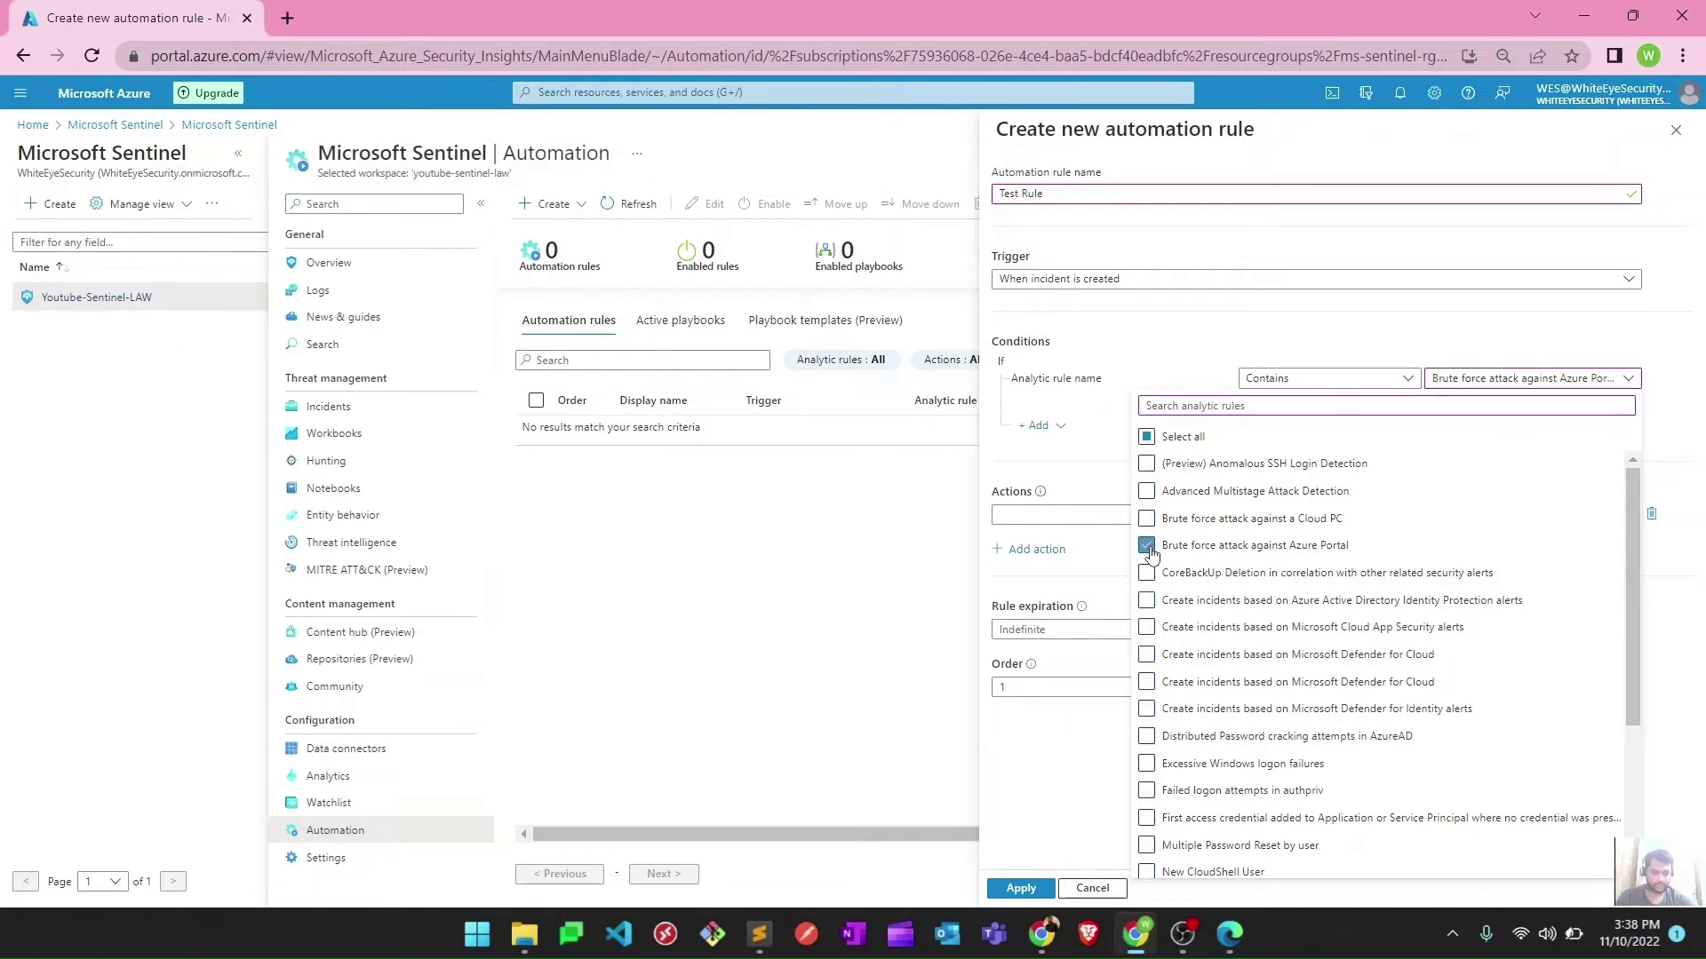
click(1235, 330)
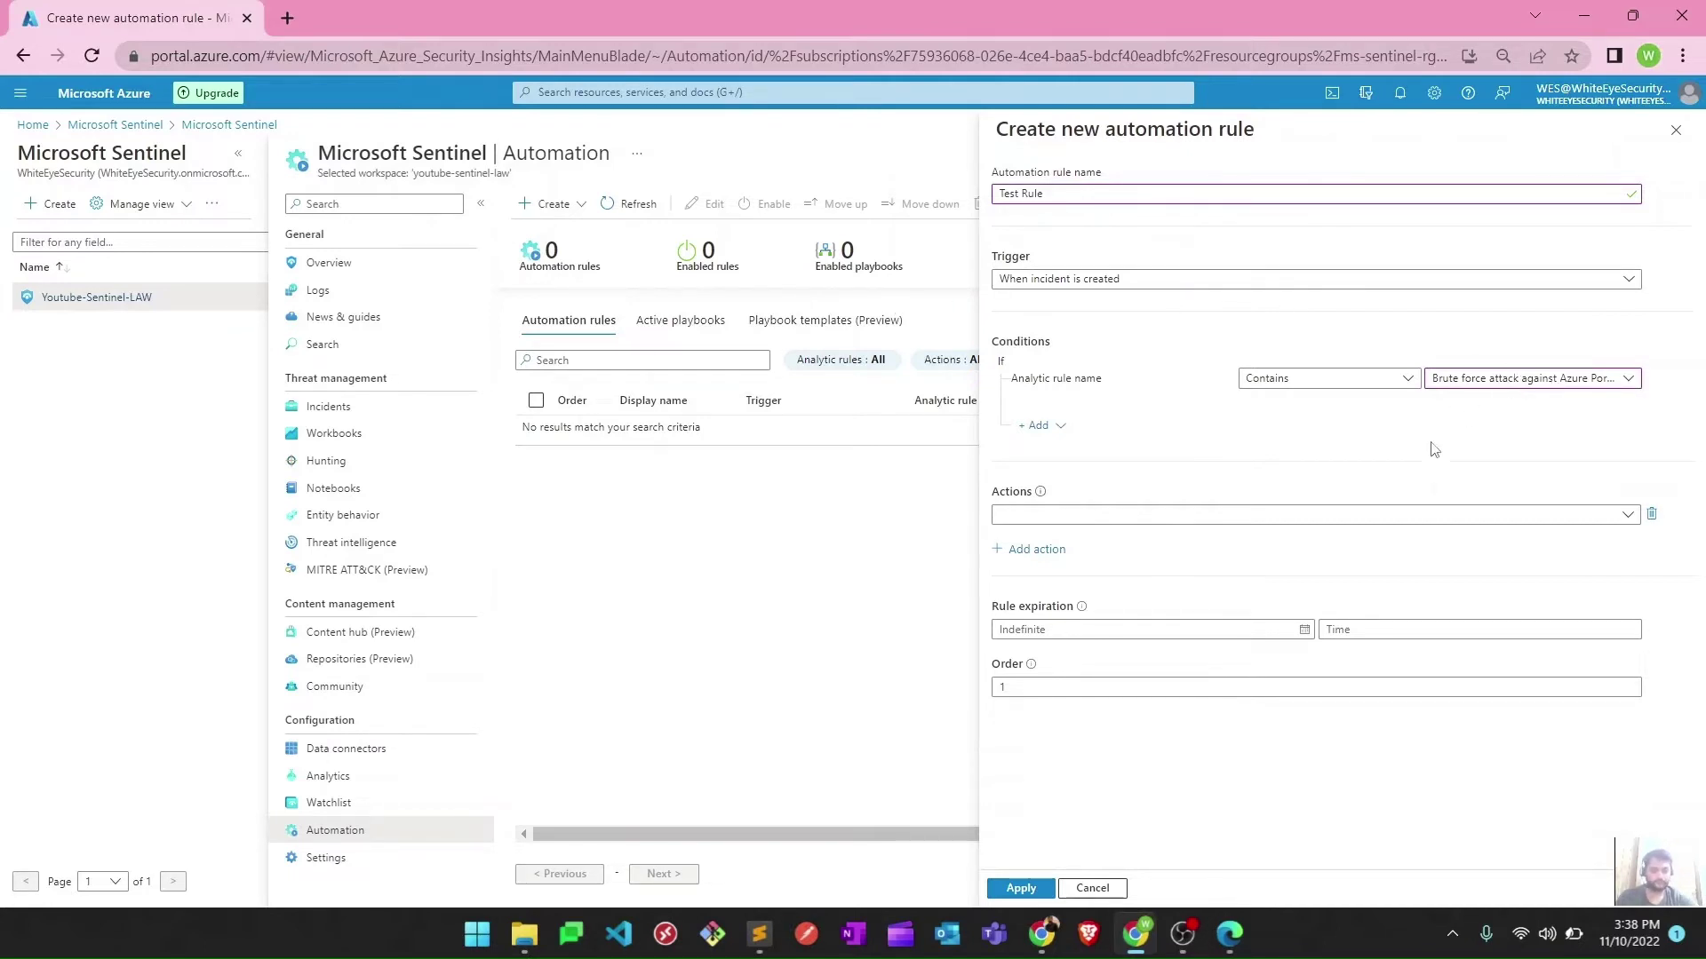
Step: Add an Assign owner action that assigns the incident to the signed-in account with "Assign to me"
click(1199, 517)
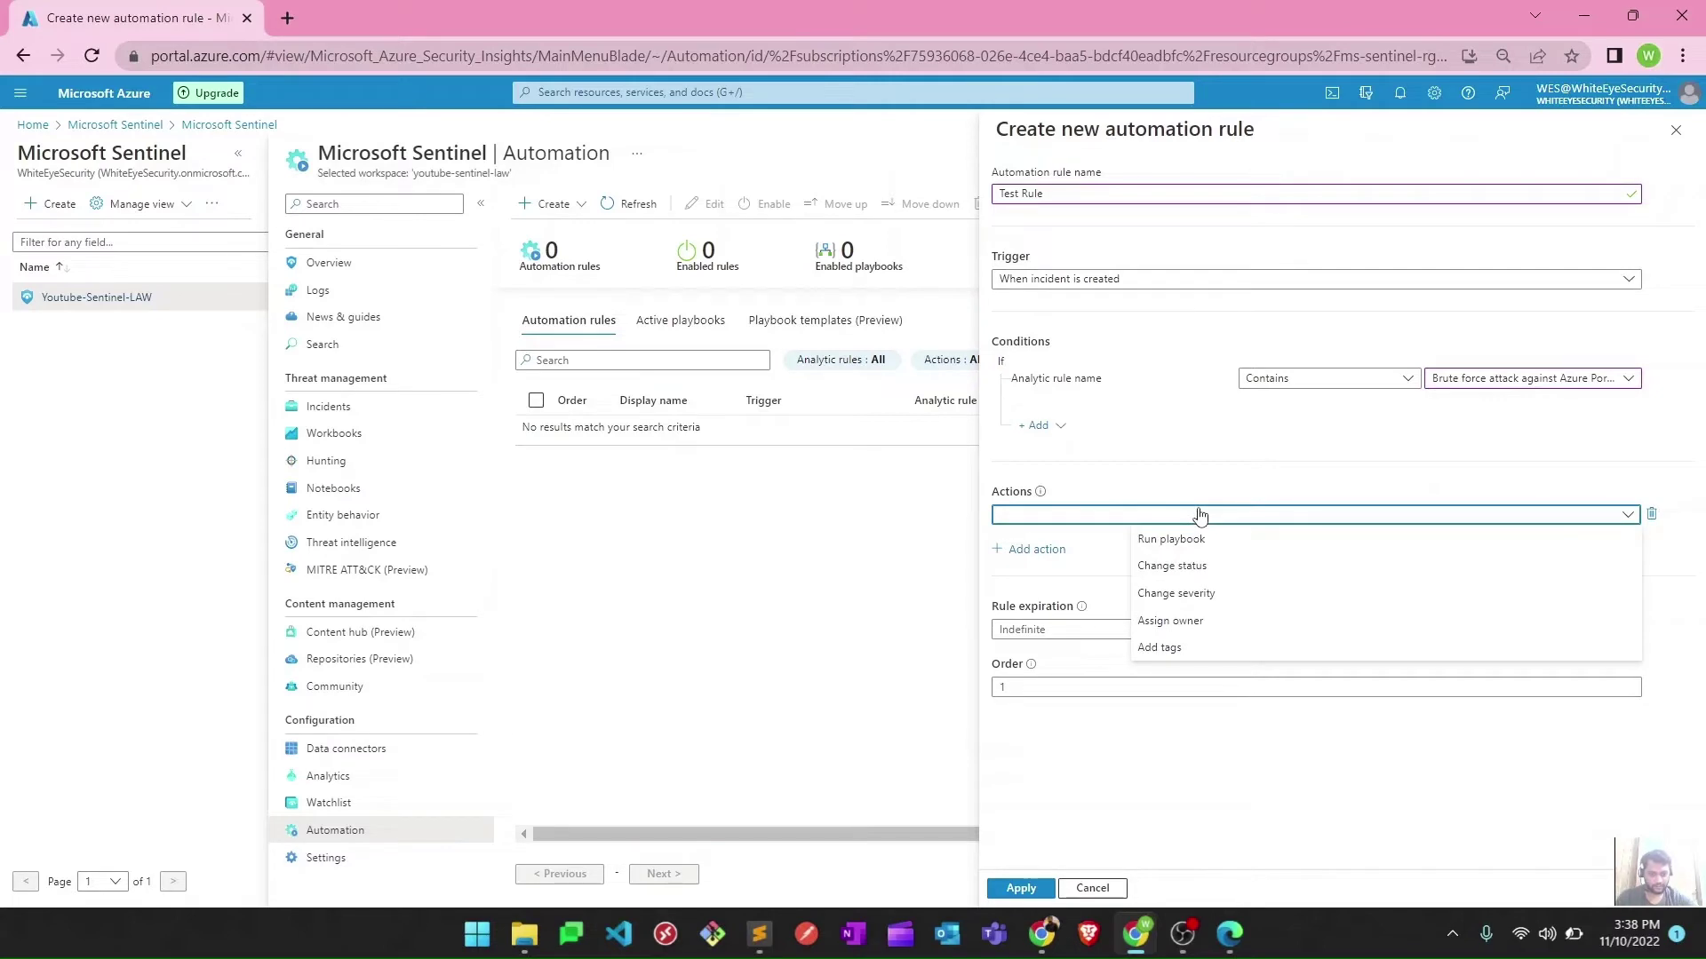
click(1184, 621)
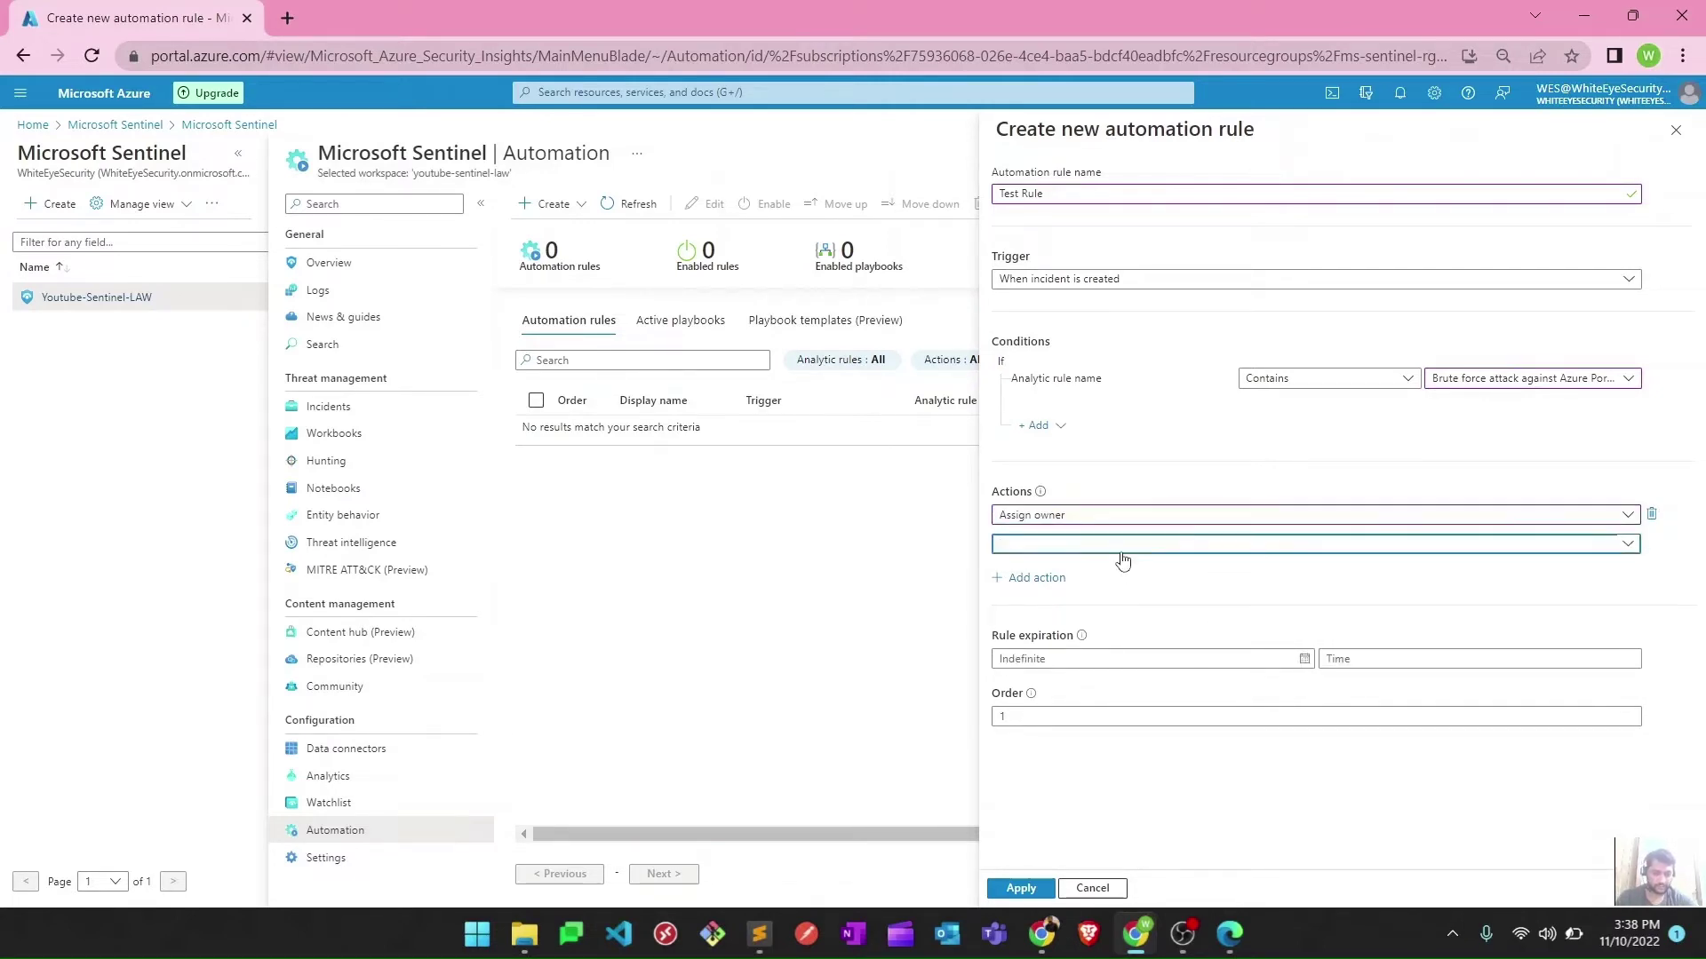
click(1122, 551)
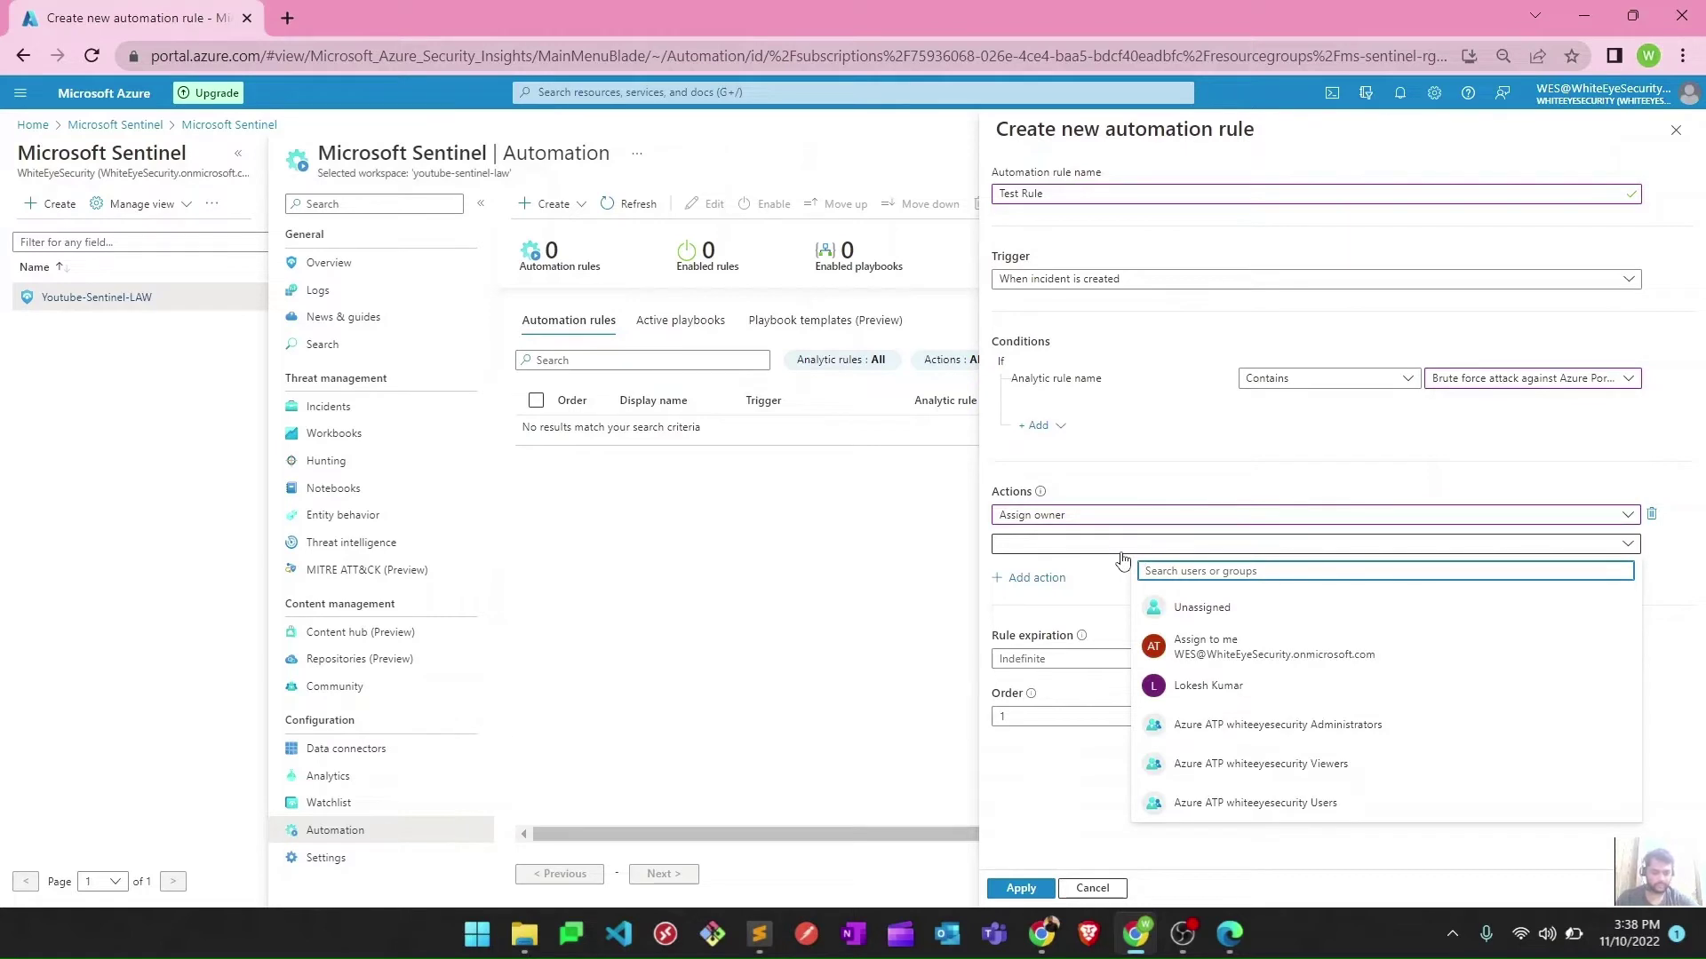
click(1196, 665)
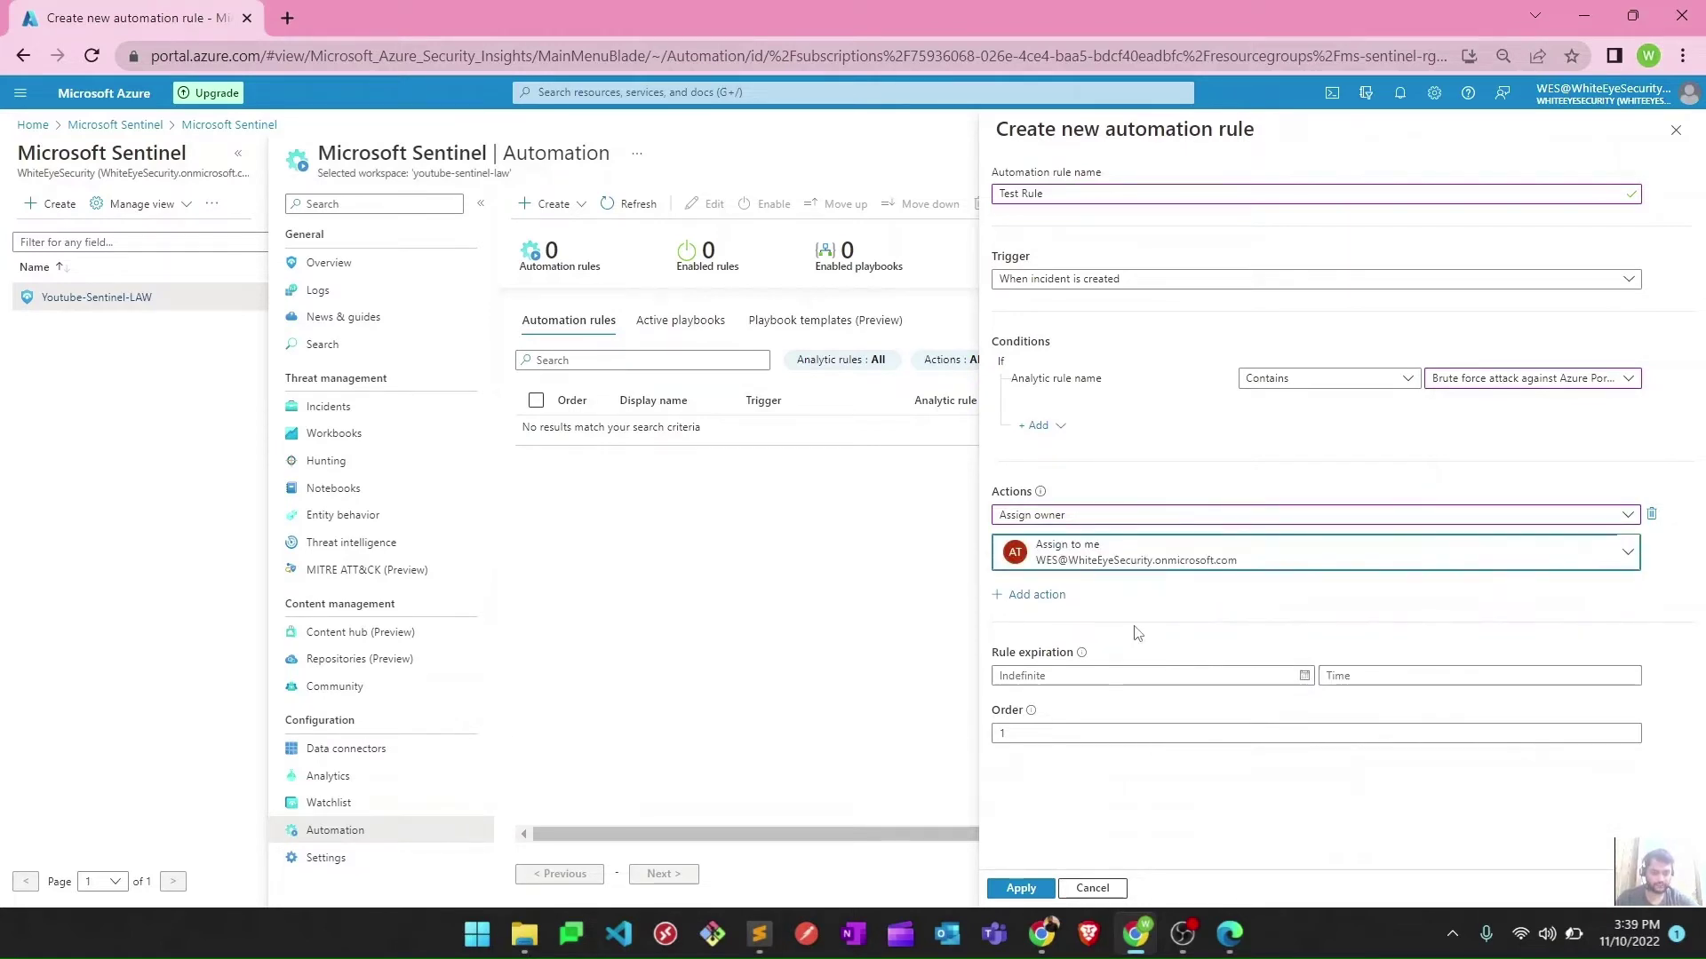
Step: Add a Change status action that sets the incident to Closed with the classification "False Positive - Inaccurate data"
click(1072, 613)
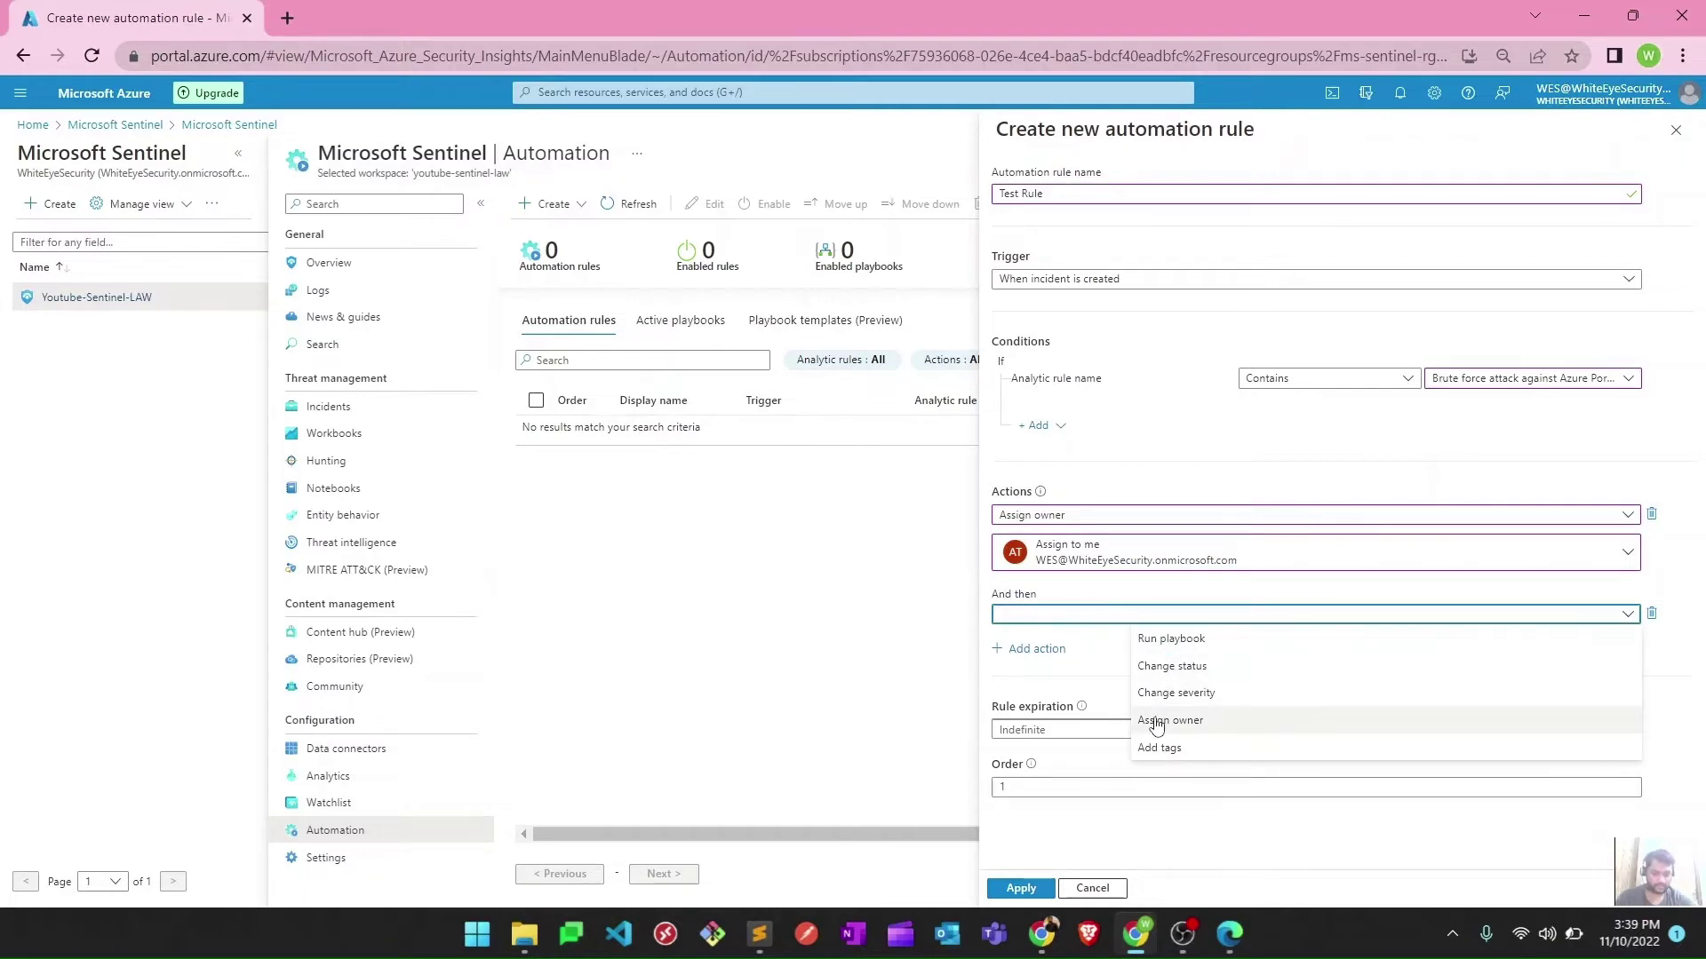
click(1172, 668)
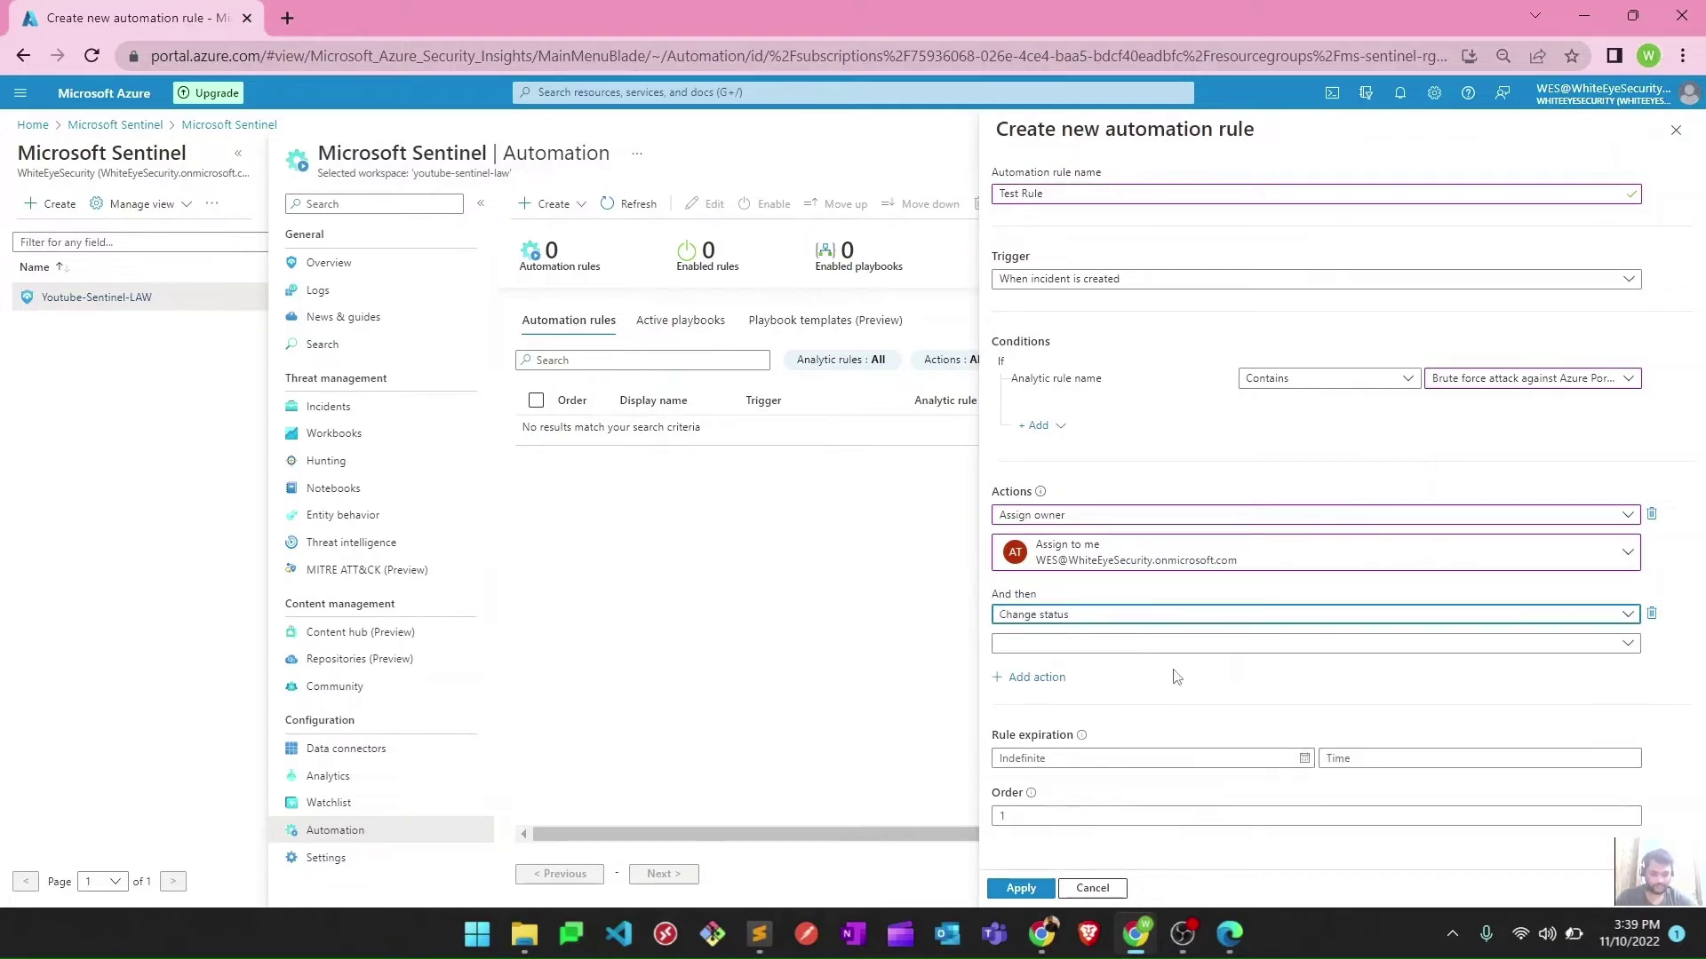
click(1151, 643)
click(1169, 723)
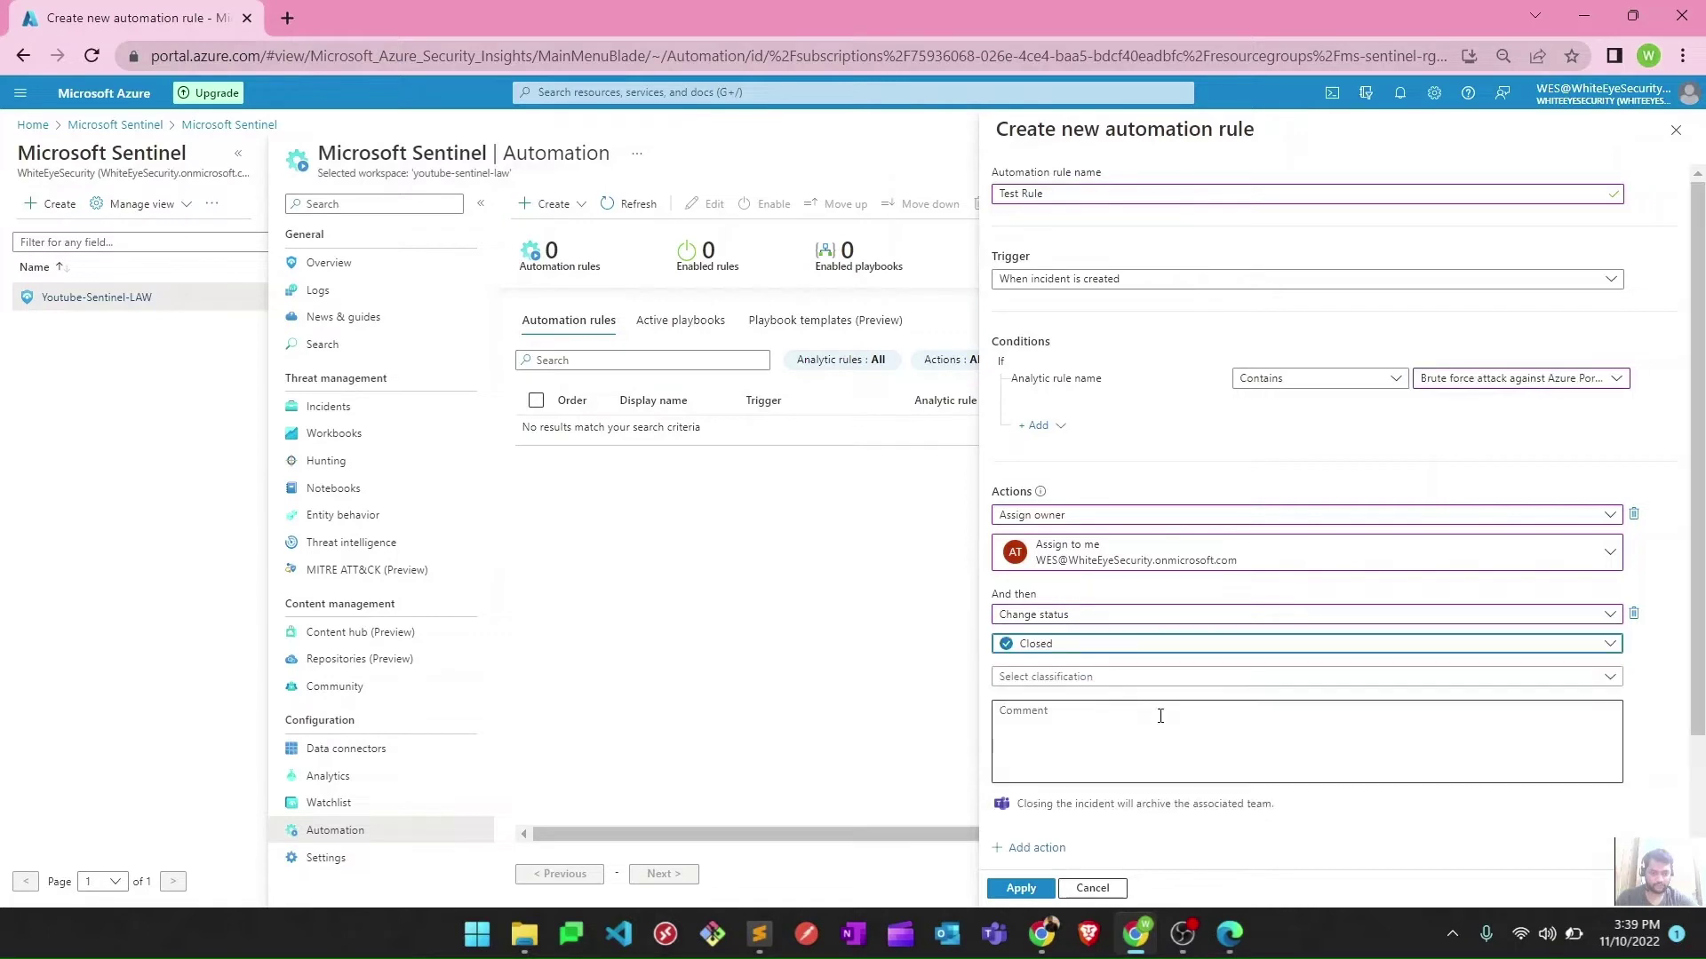
click(1144, 678)
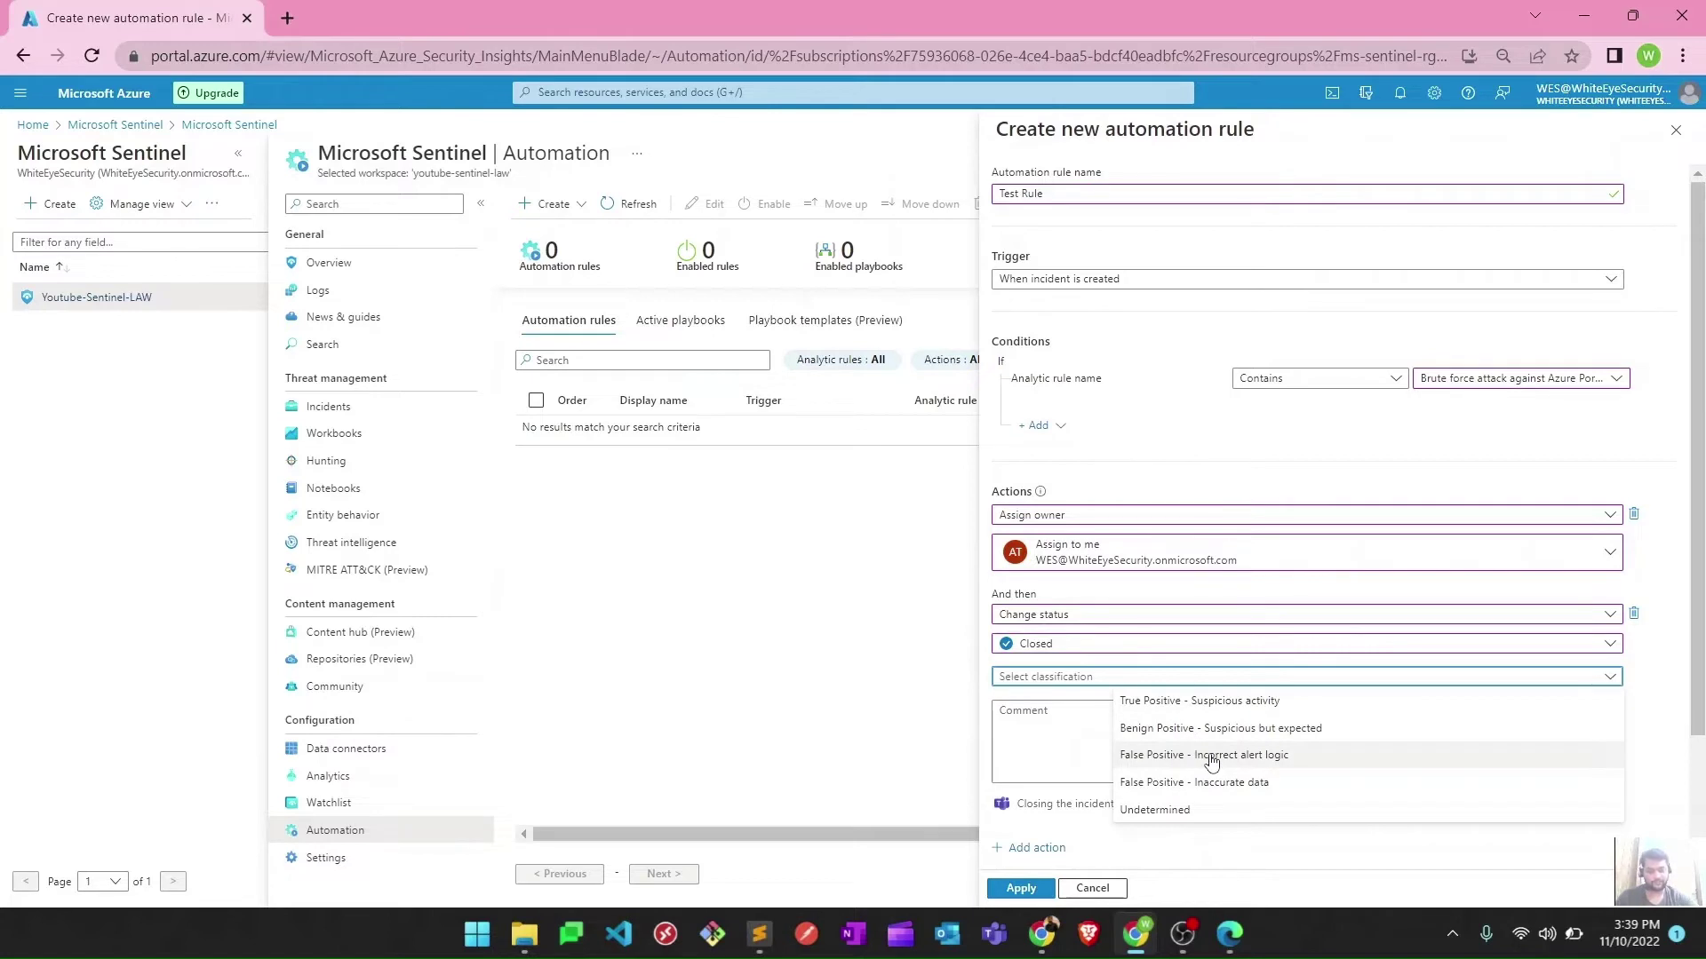
click(1237, 785)
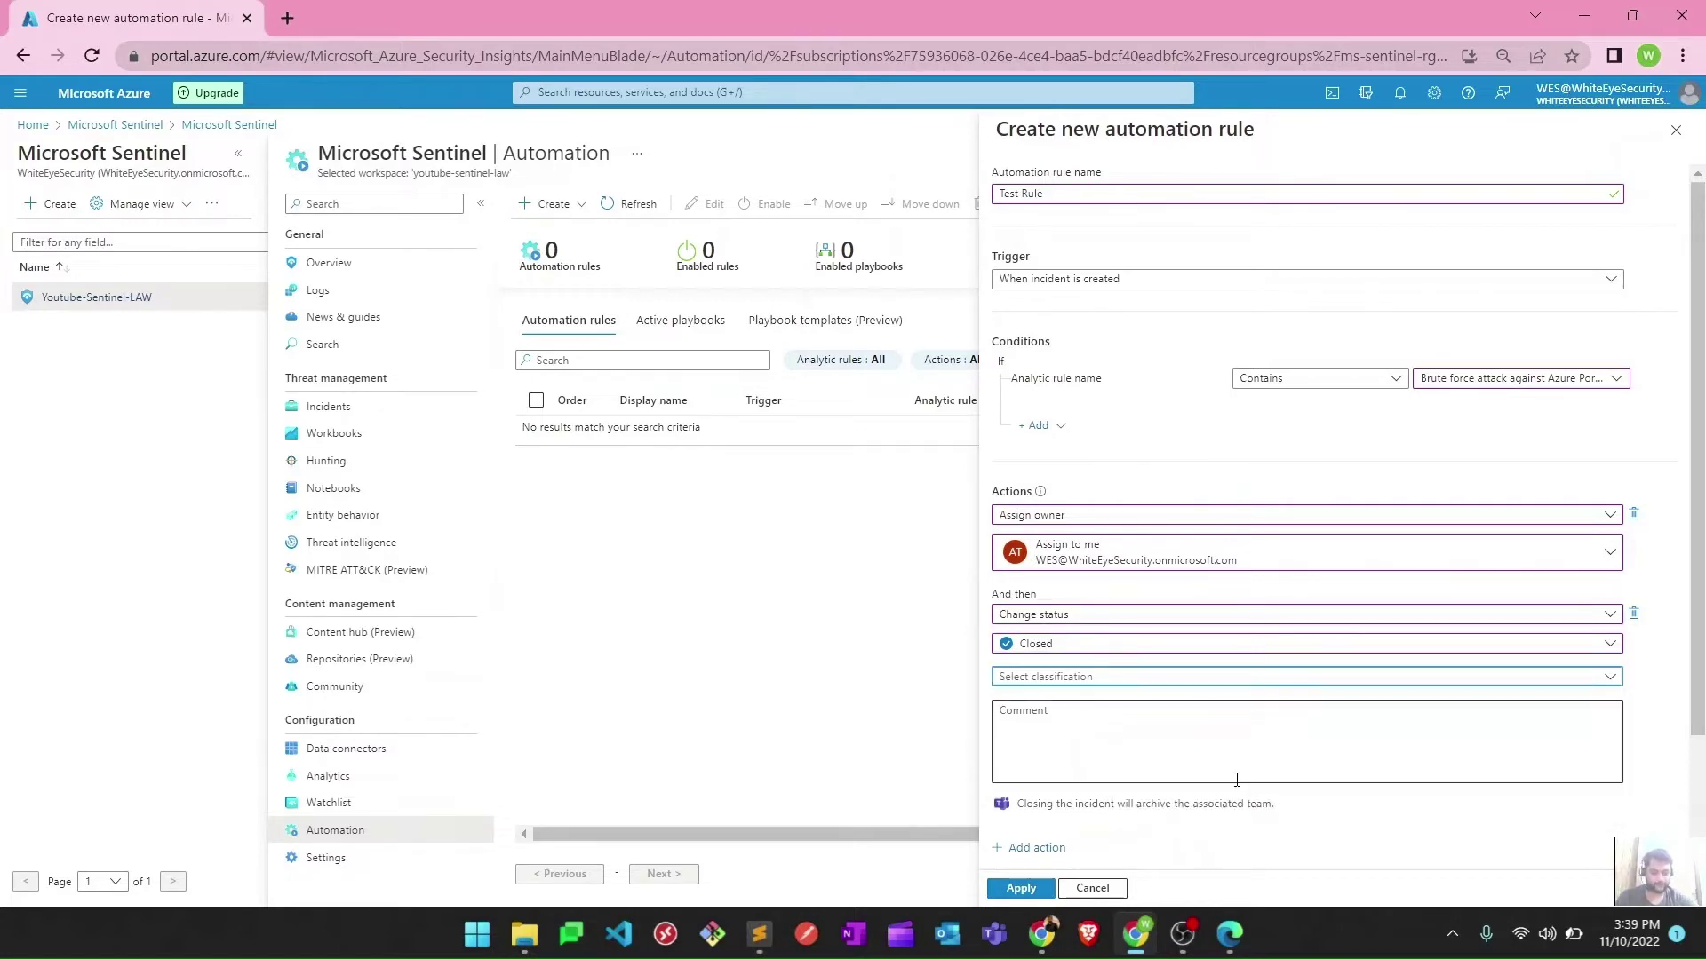
Step: Enter the closing comment "I want to close this automatically" and apply the automation rule
click(1083, 745)
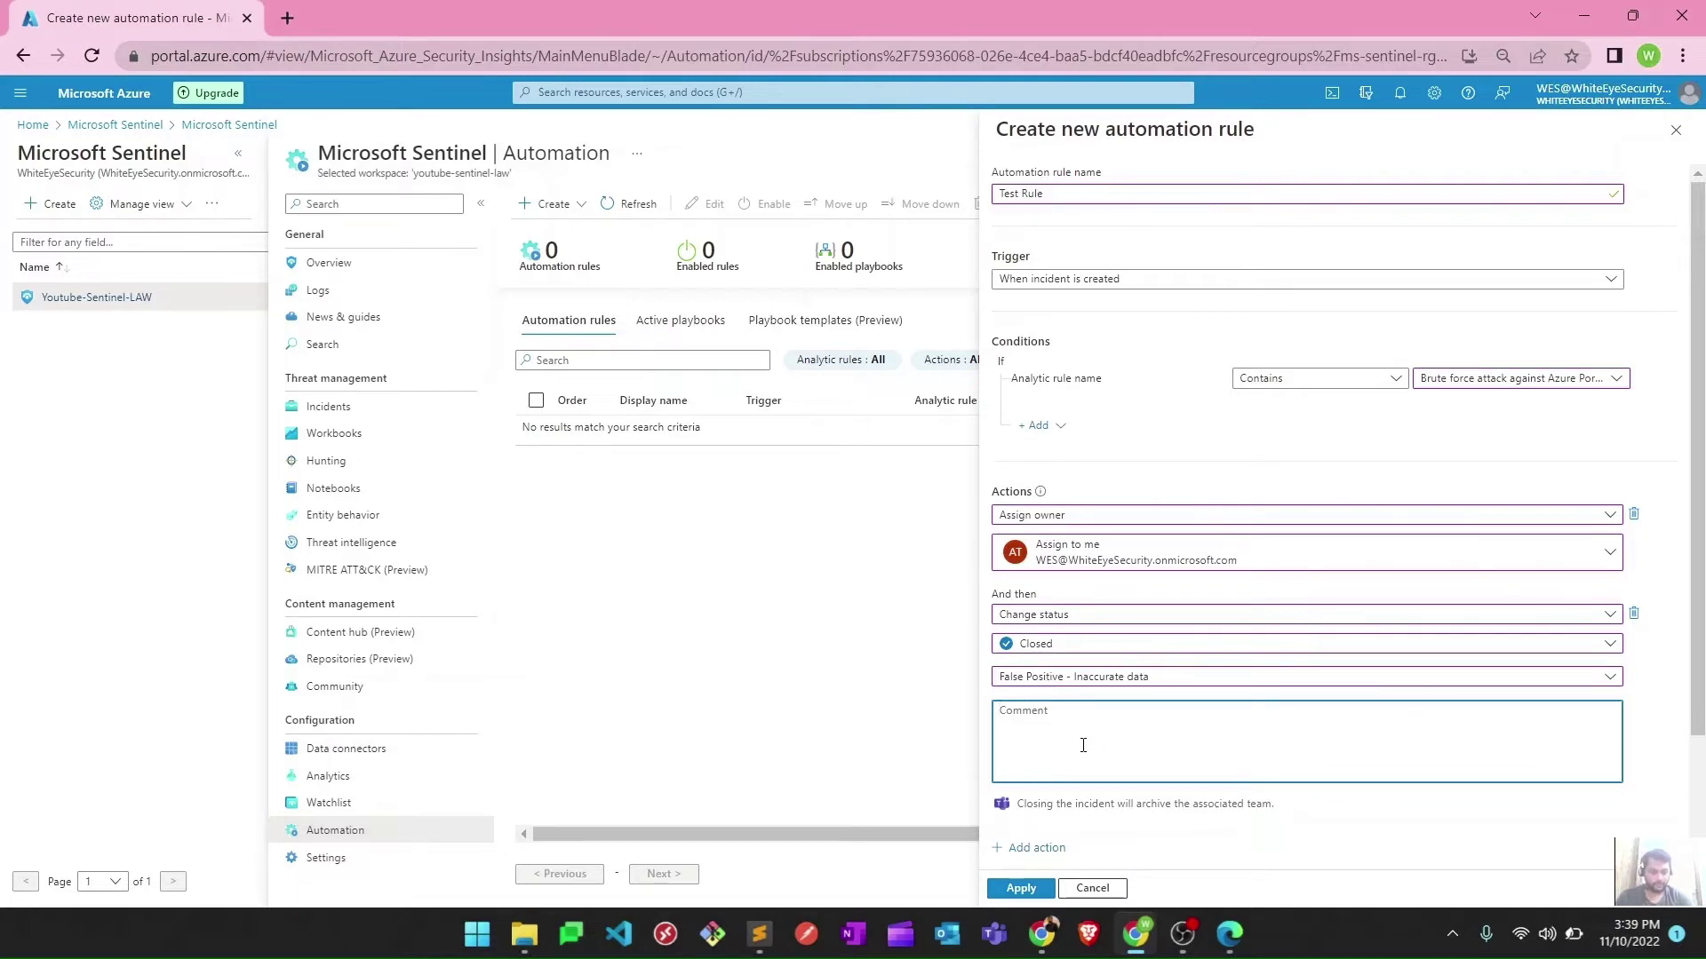
text(I want to close this automatically)
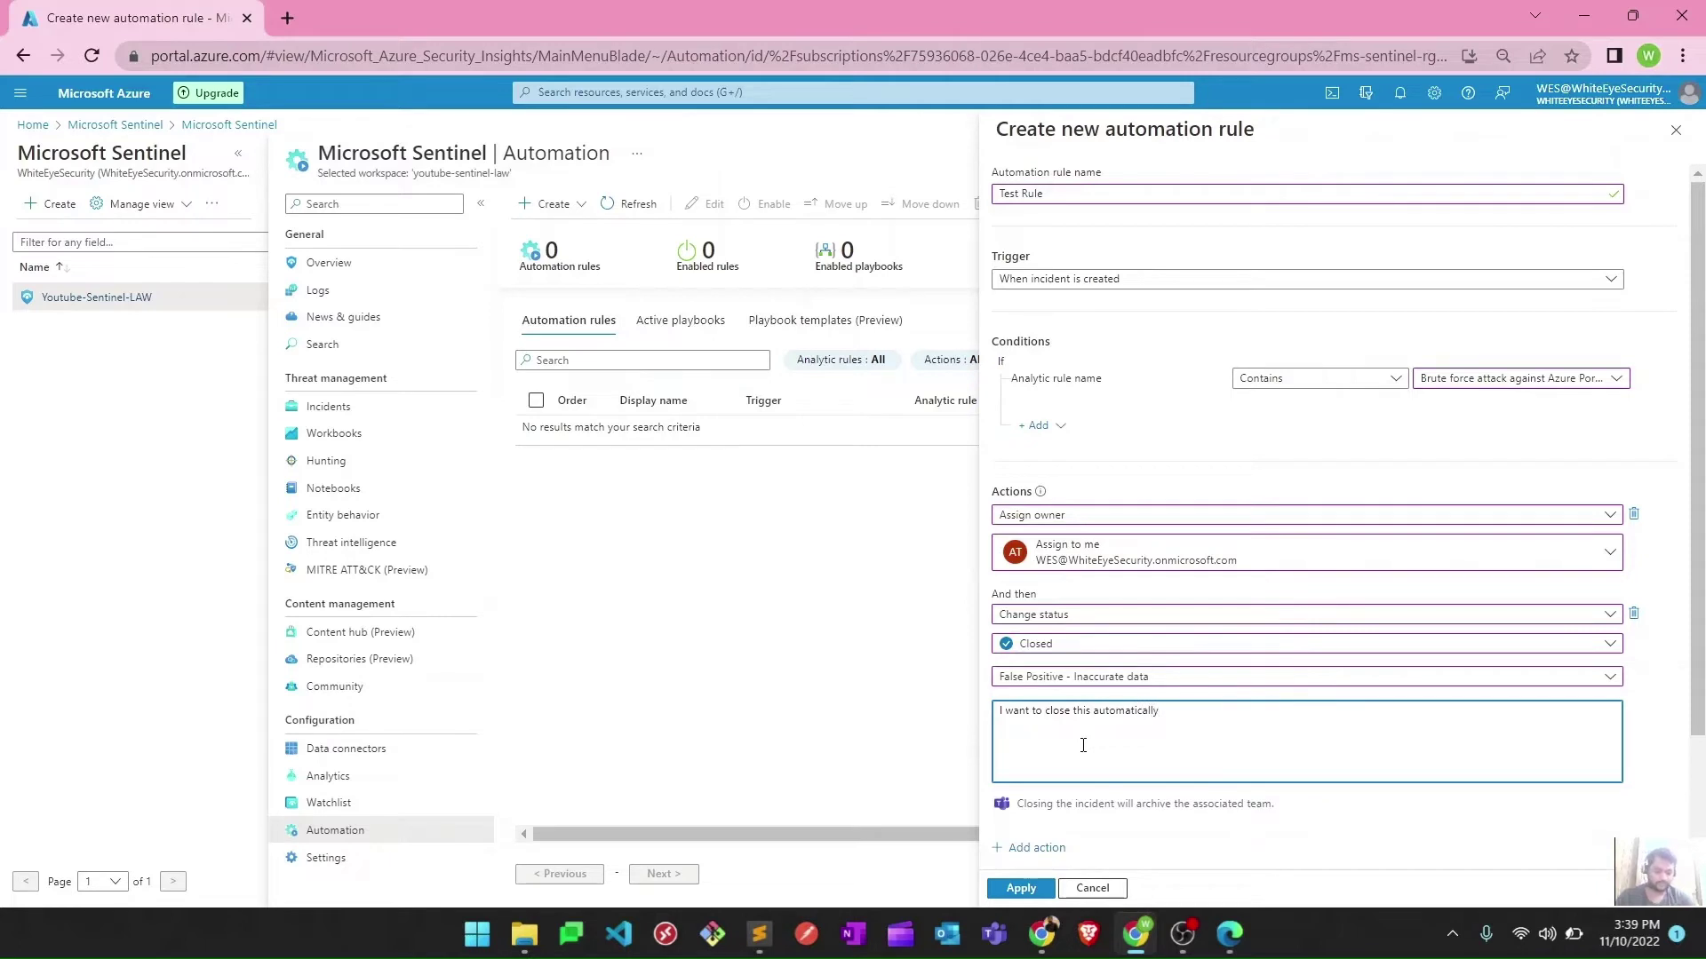
scroll(1097, 763, down, 3)
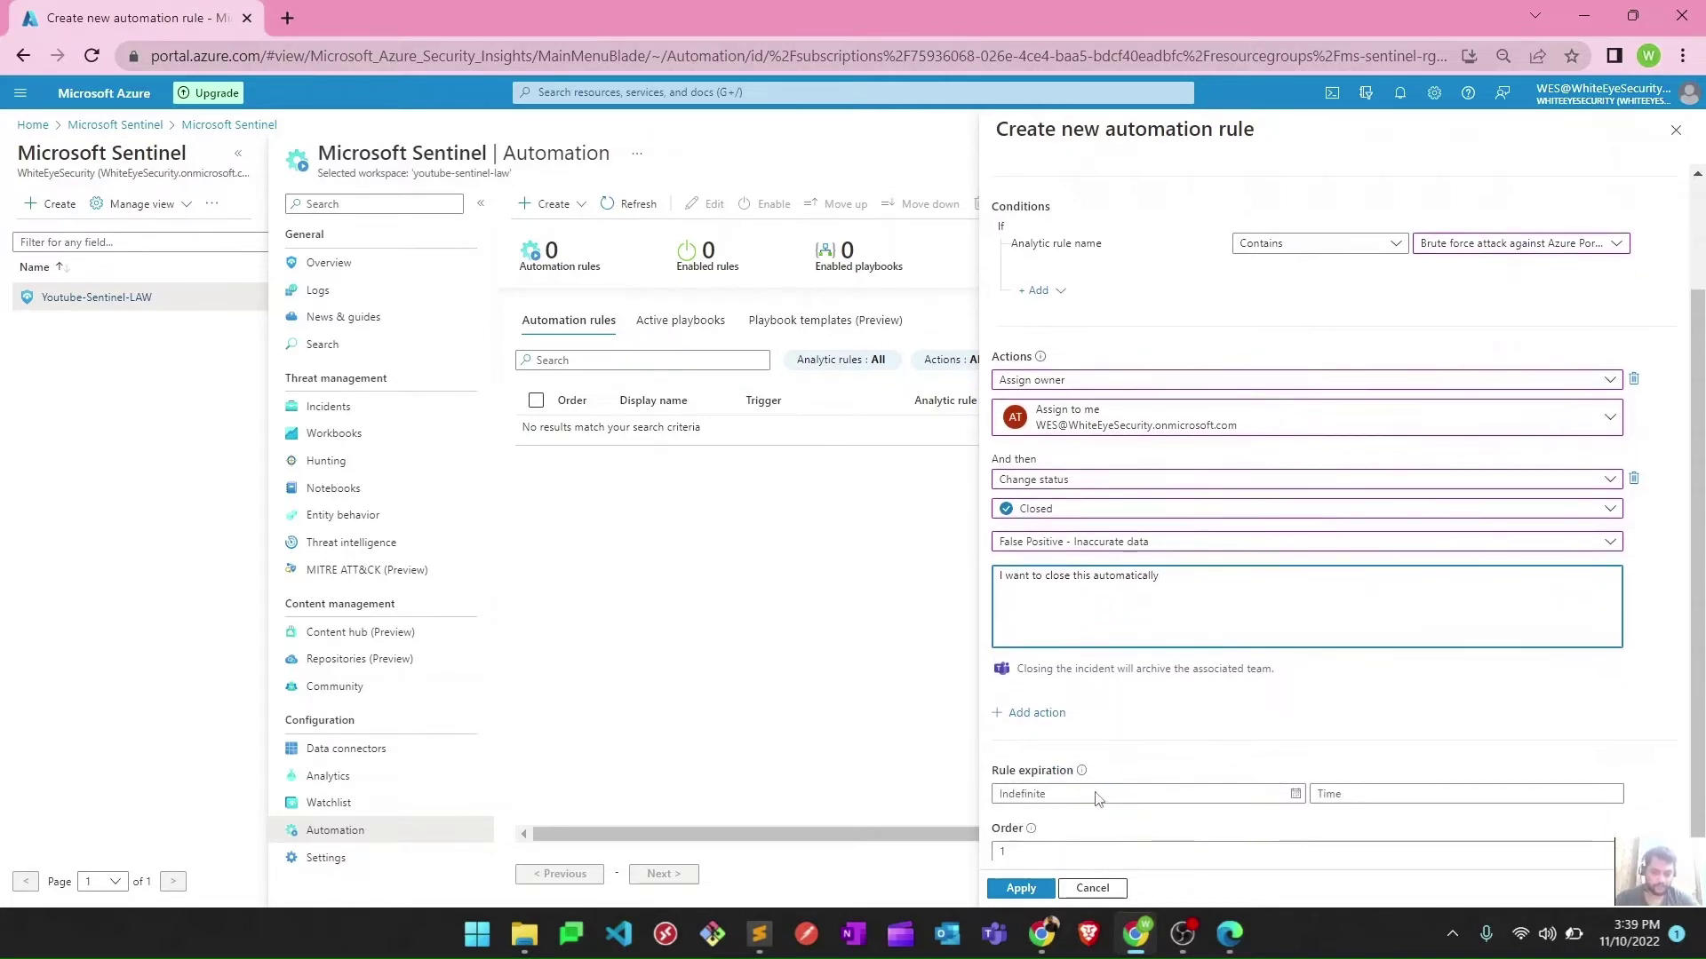
click(1024, 892)
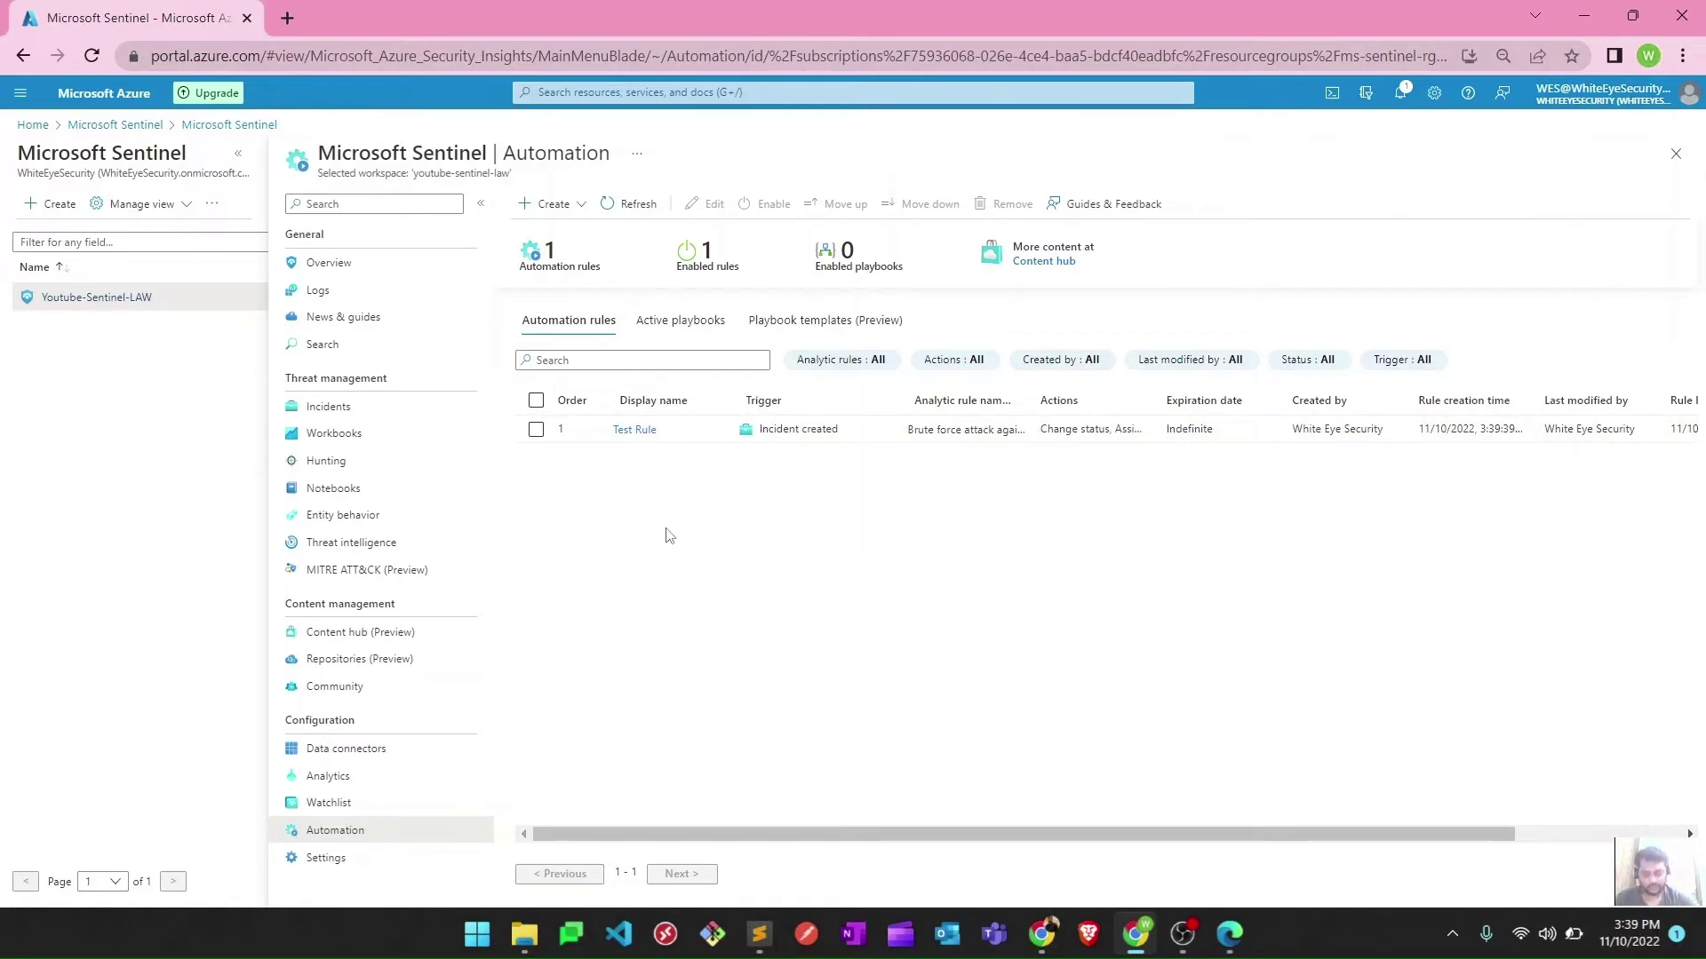
Step: Widen the Title column in the Incidents list and open the full details of incident 200, "Failed logon attempts in authpriv"
click(362, 408)
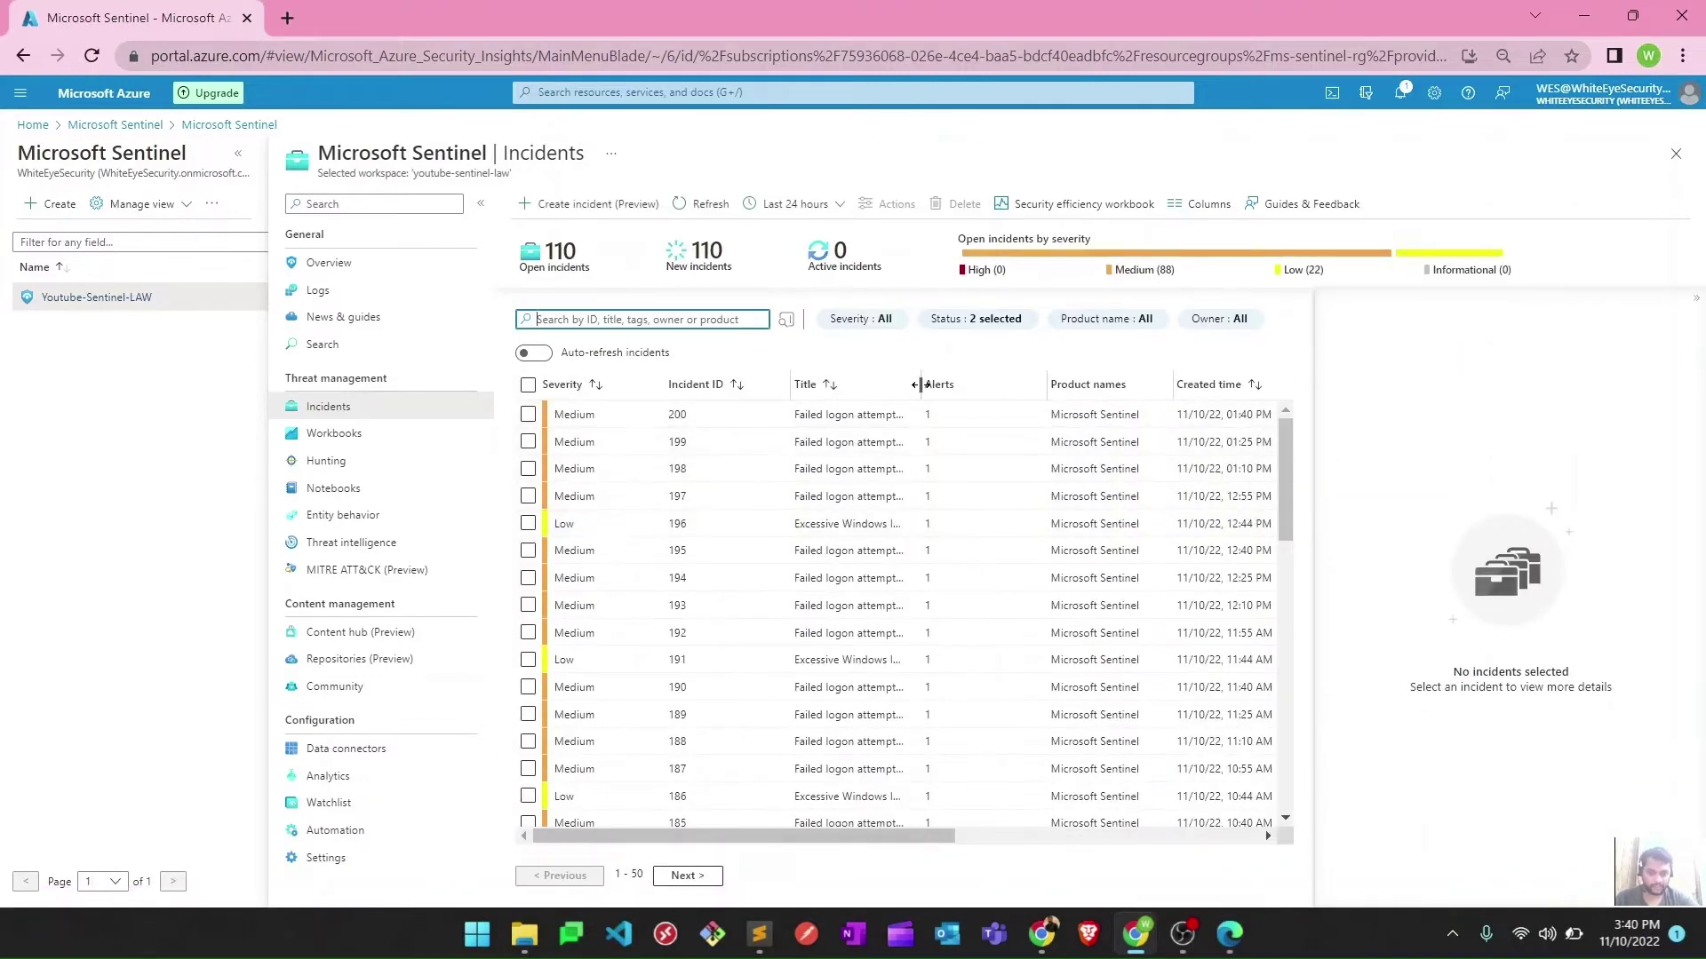
drag(921, 384, 1114, 376)
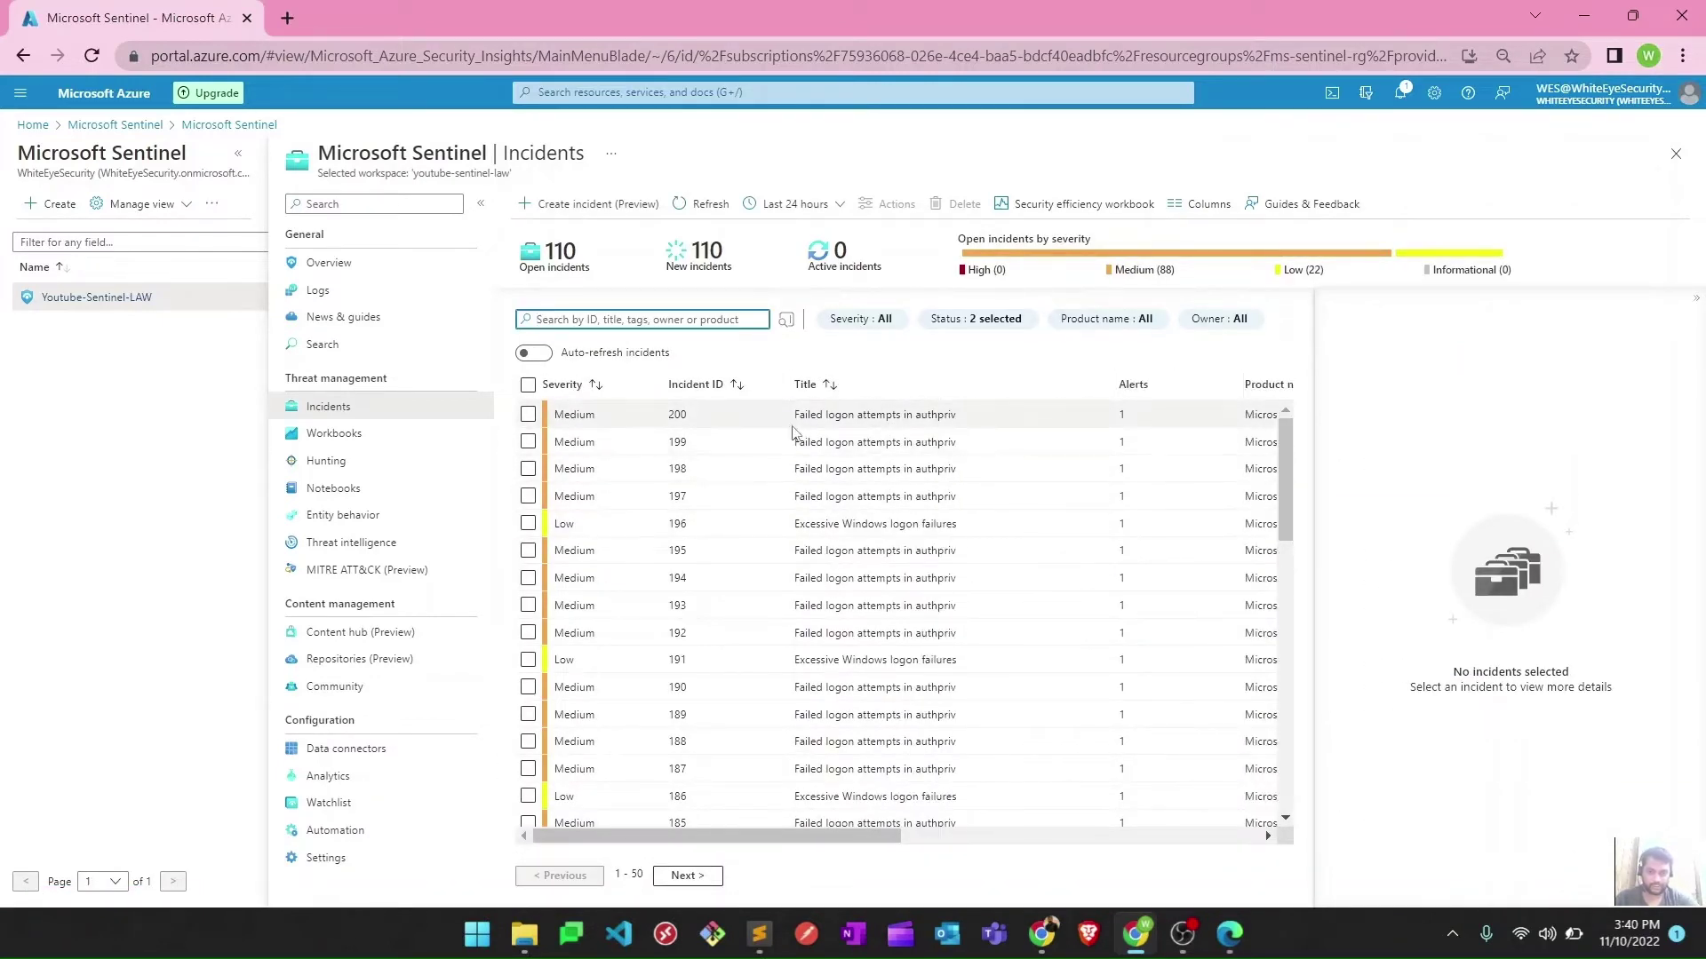
drag(797, 417, 969, 420)
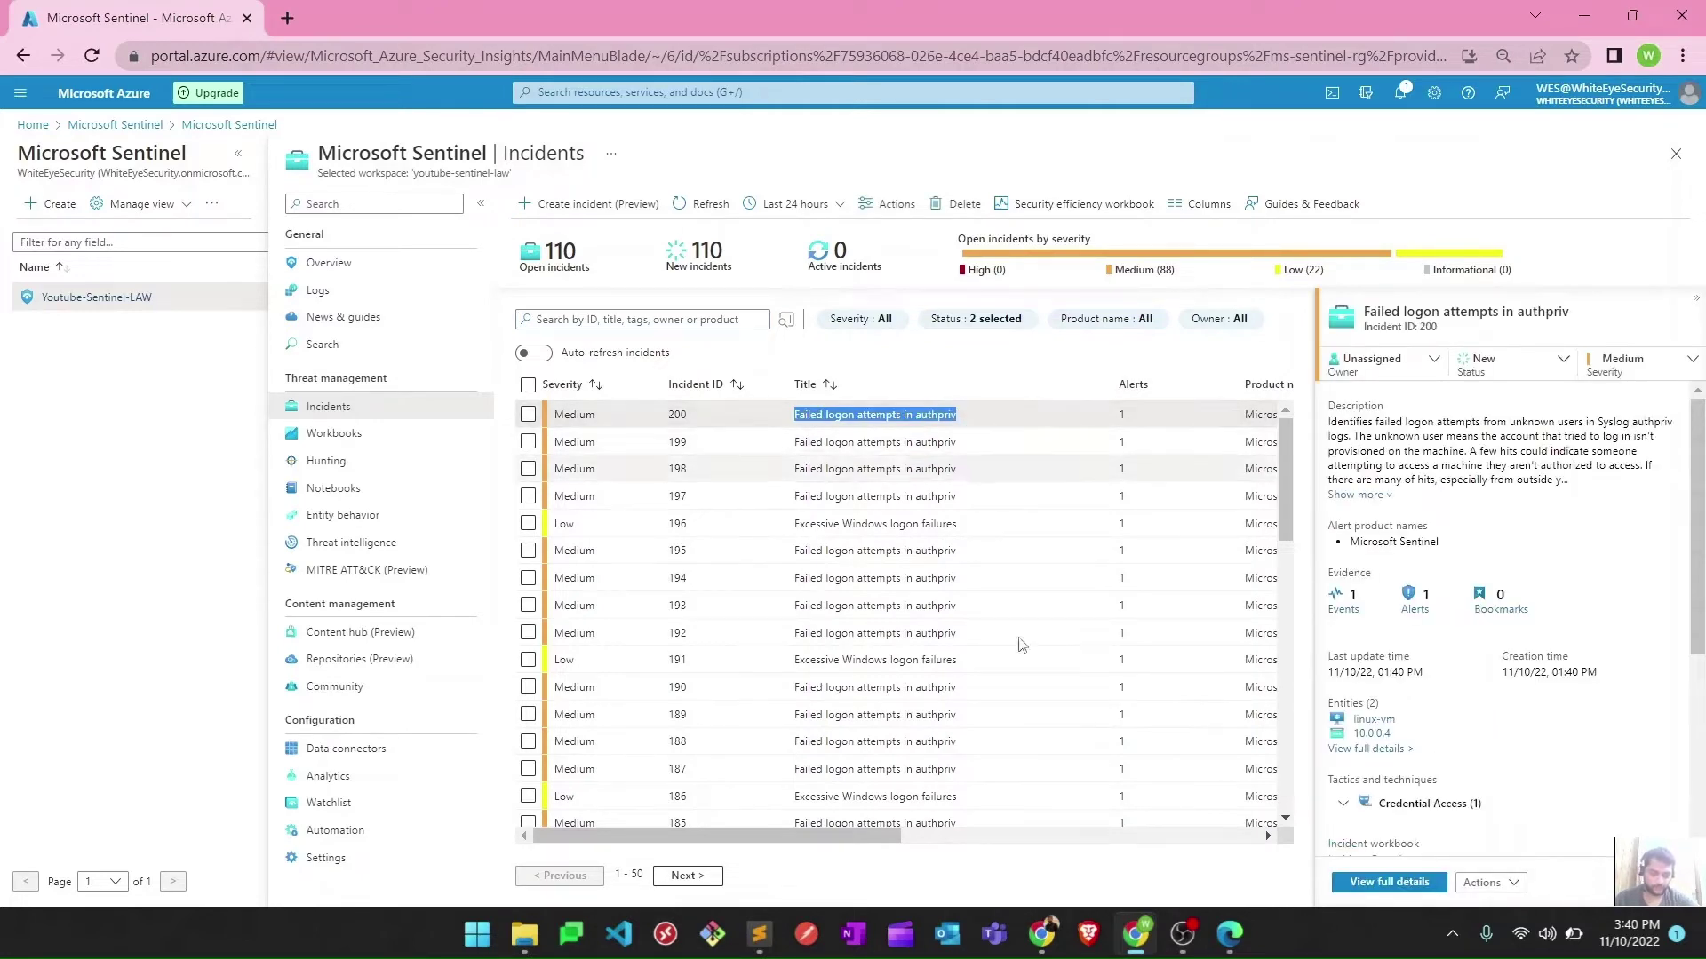
click(1383, 884)
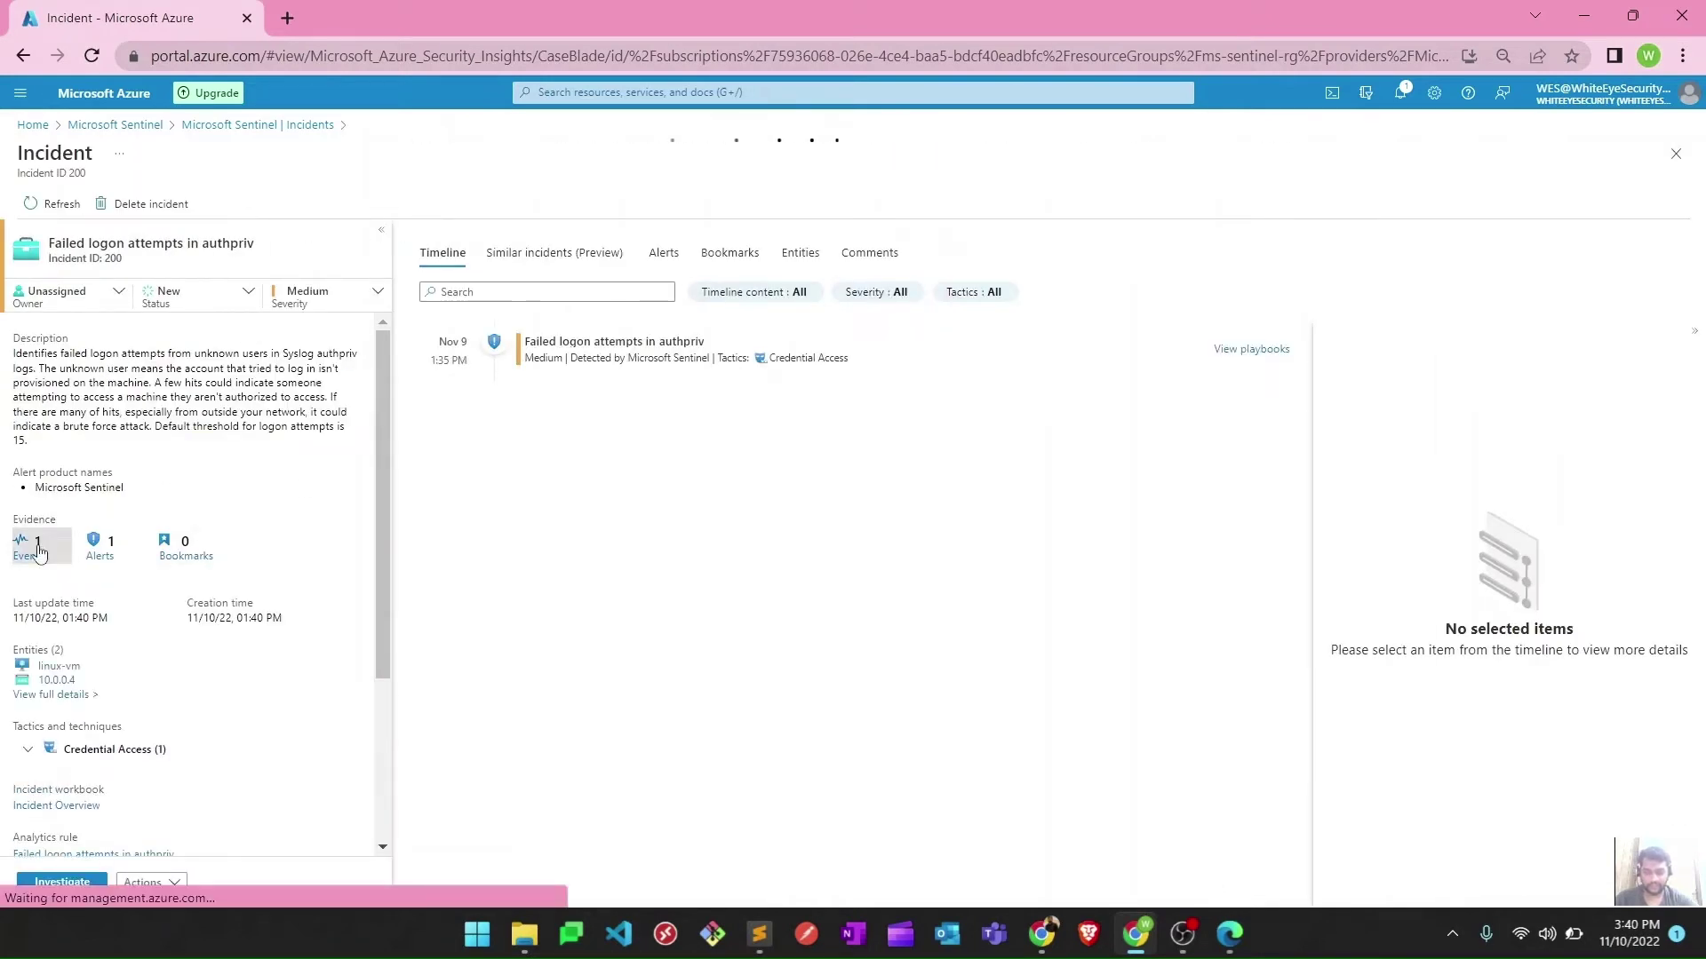
Step: Open the incident's evidence events in Logs, enlarge the results area, expand the result row and select its SourceAddress value
click(38, 553)
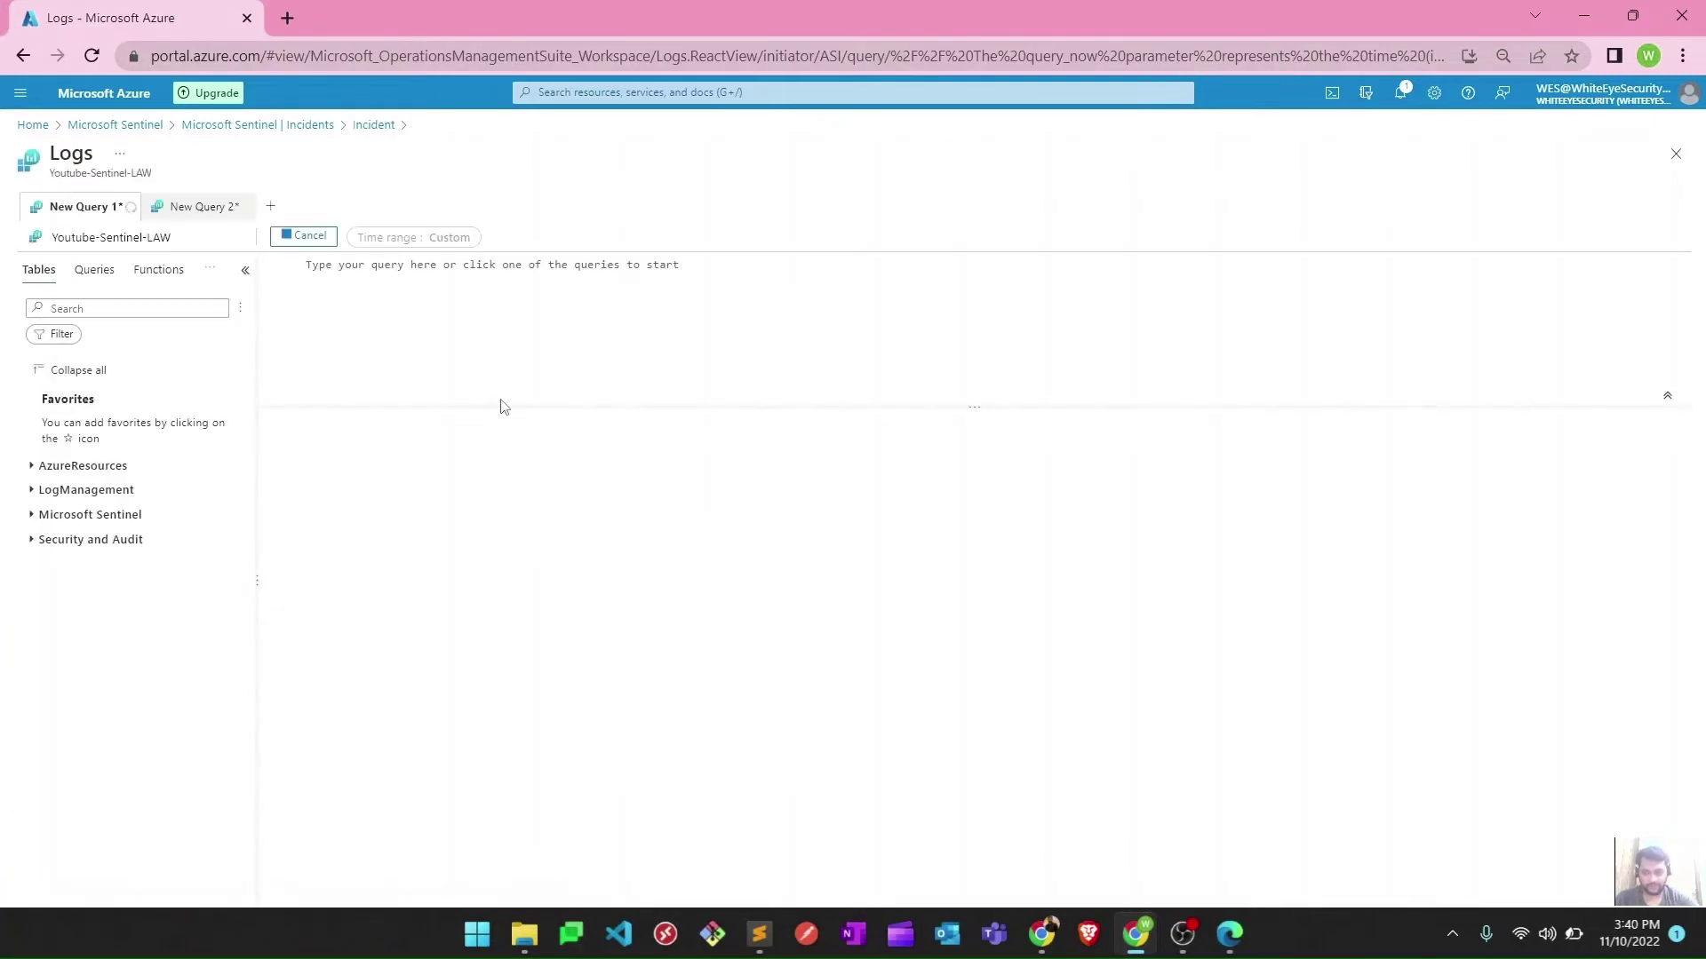
drag(496, 405, 511, 347)
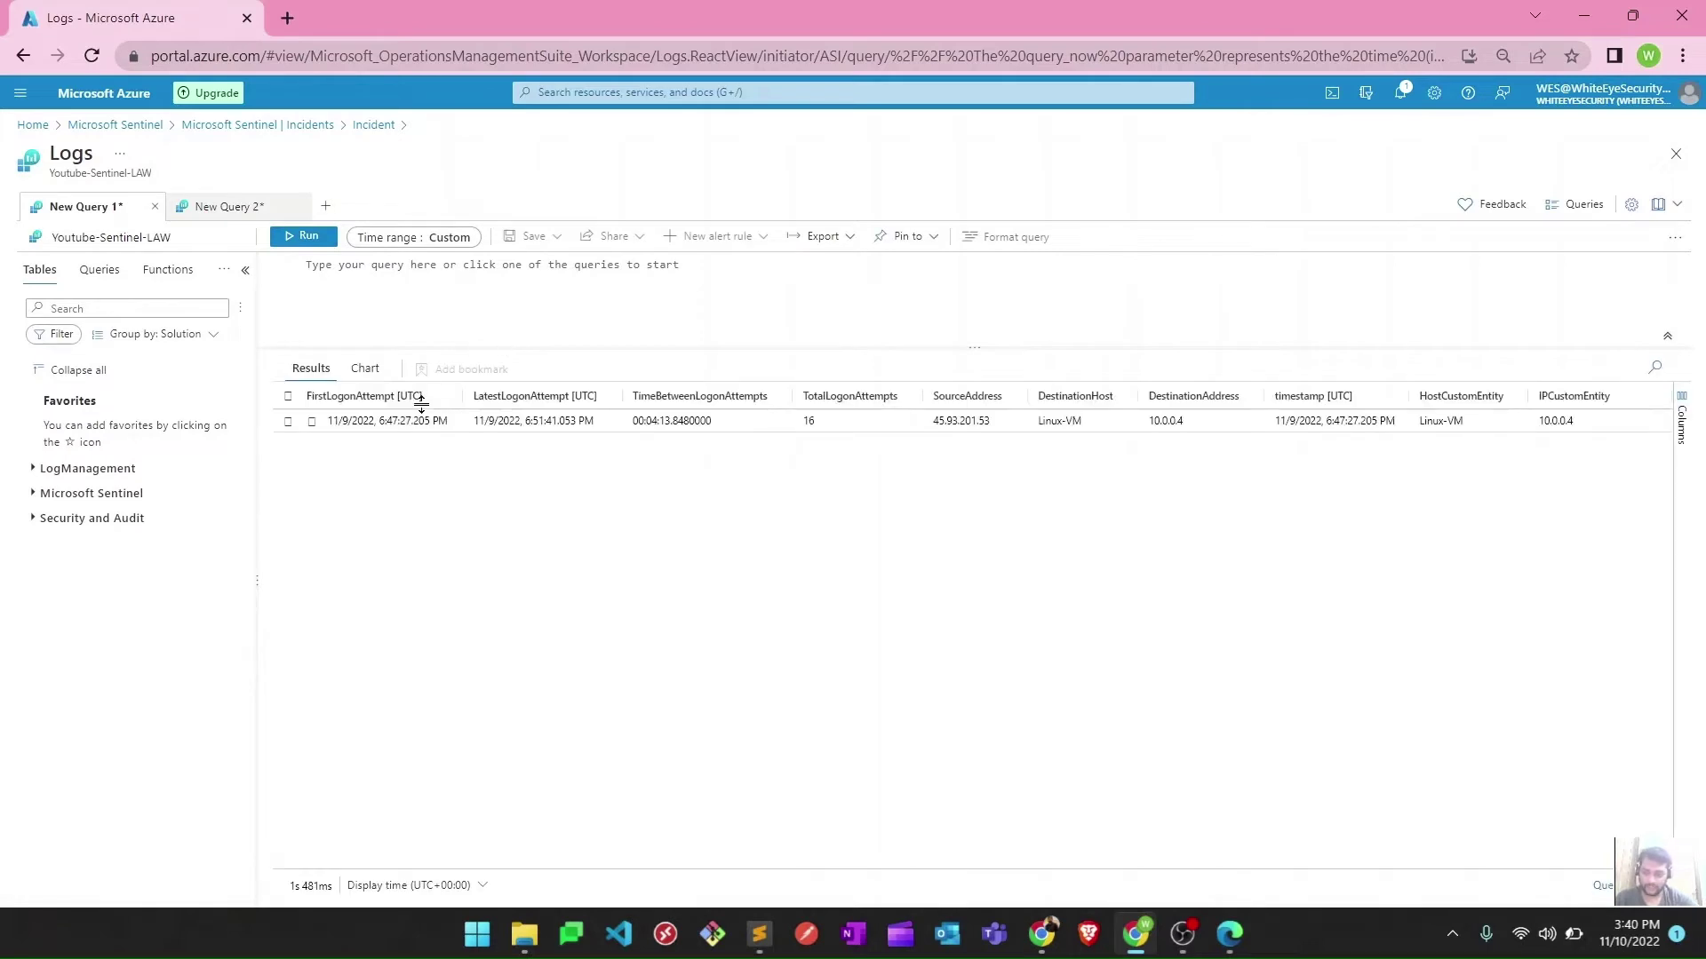
click(304, 425)
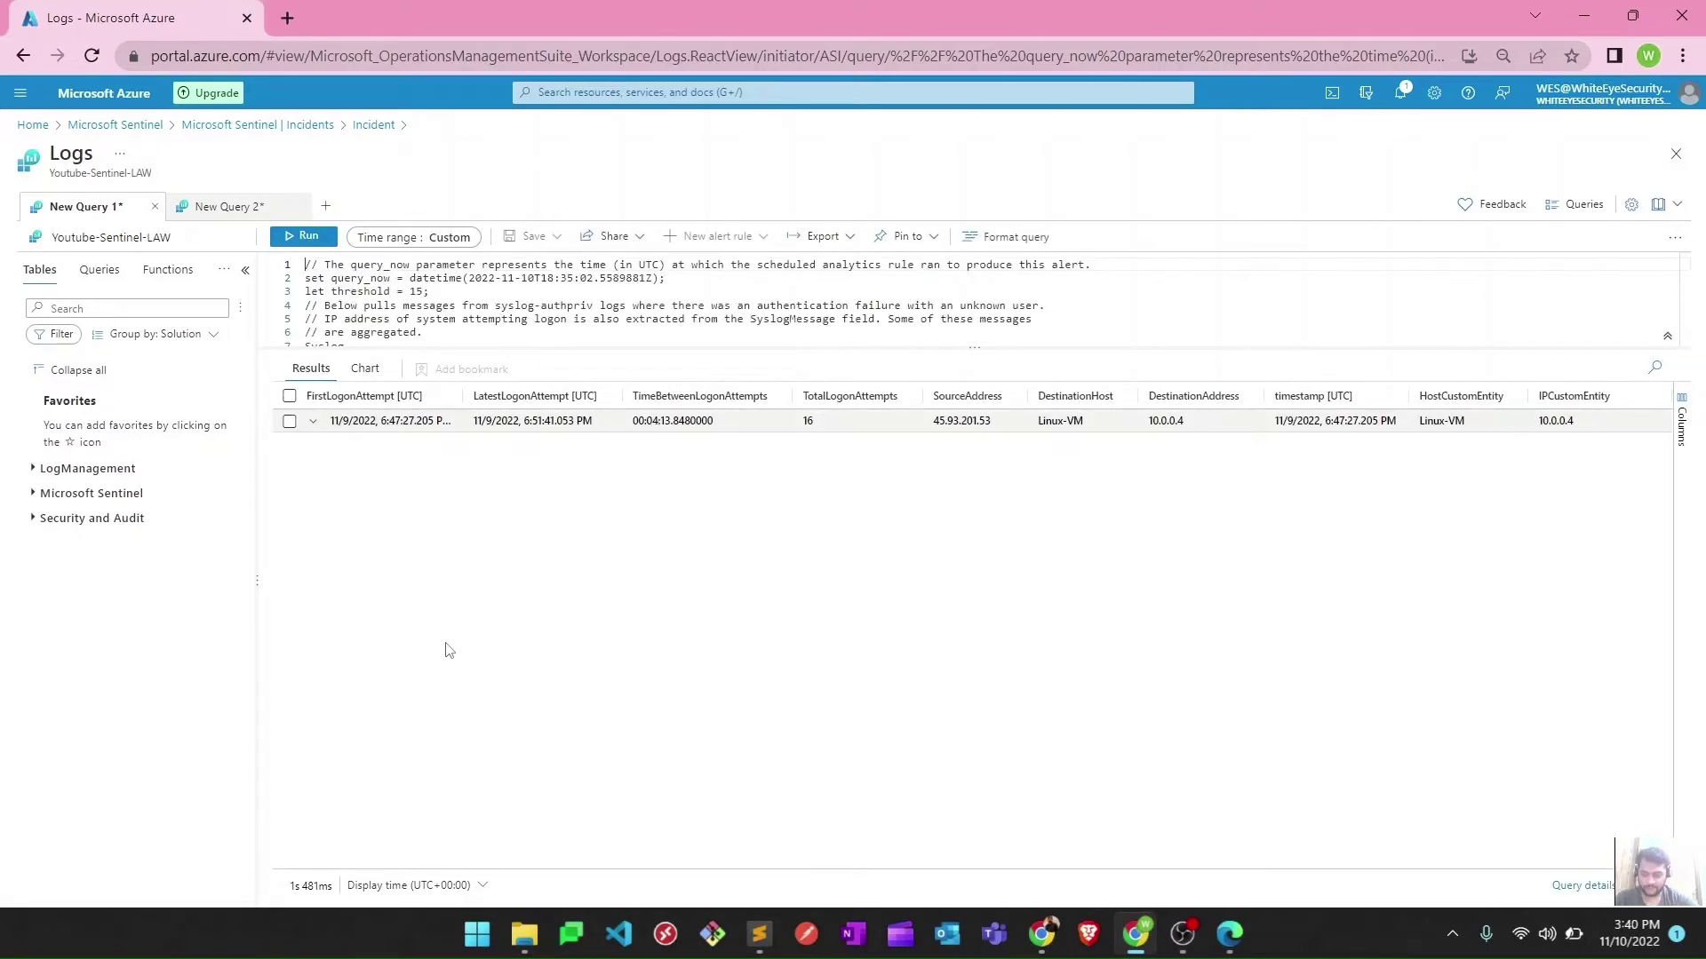
click(316, 435)
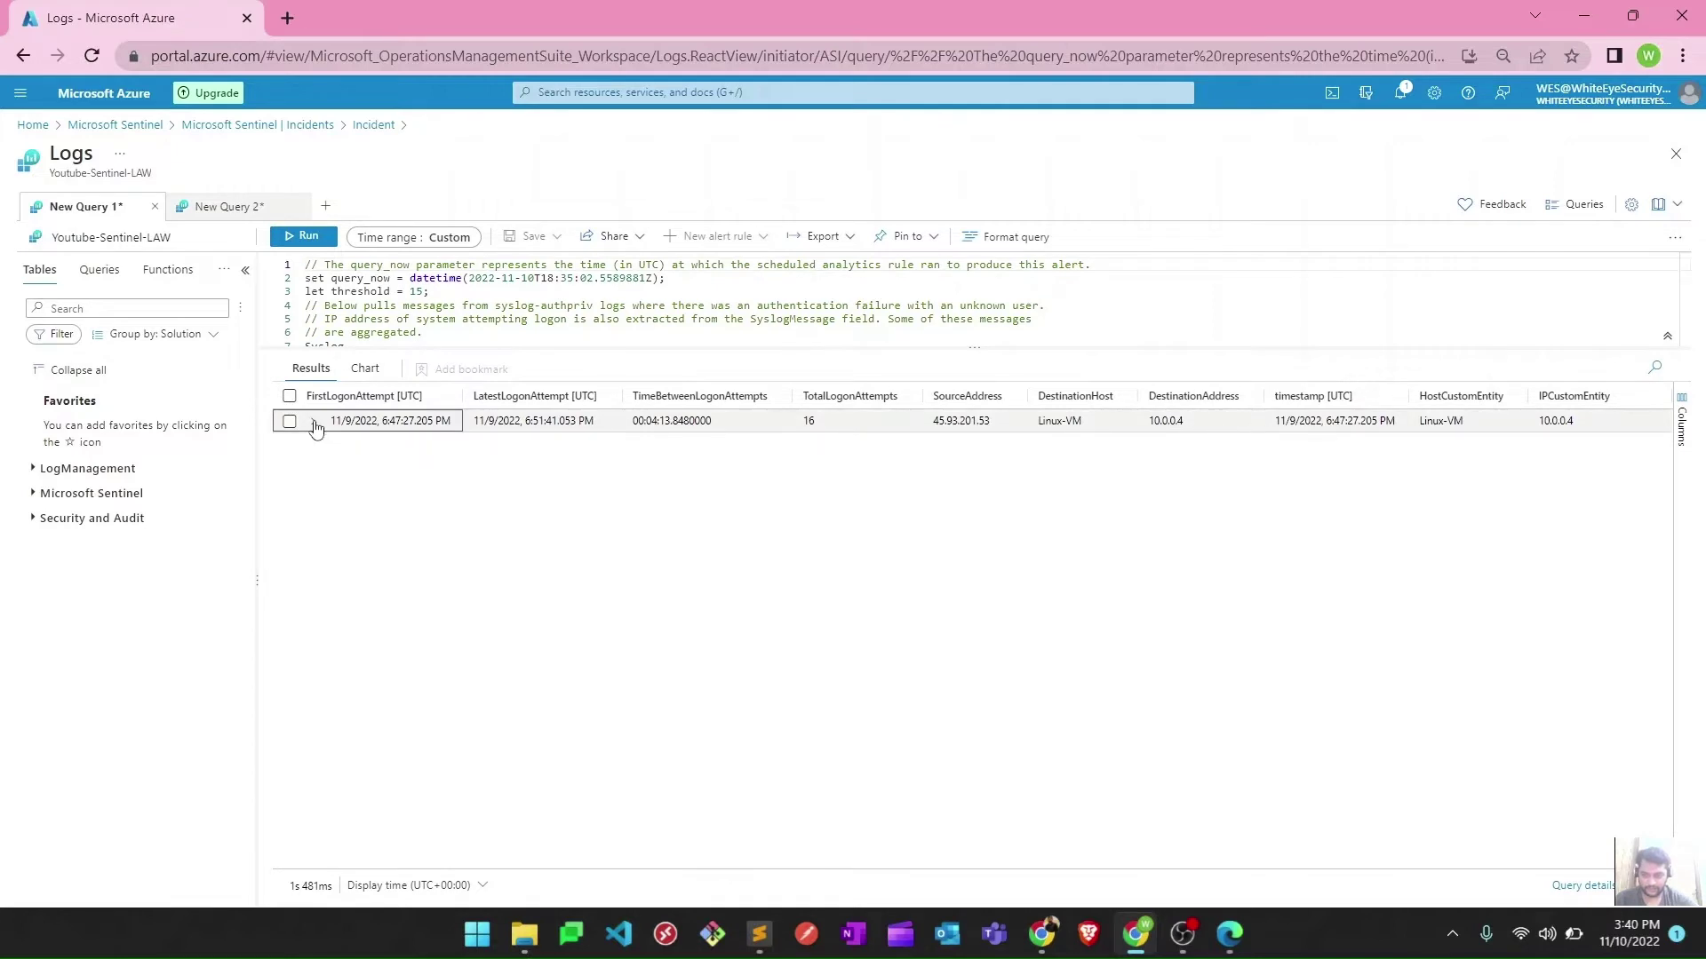
click(314, 423)
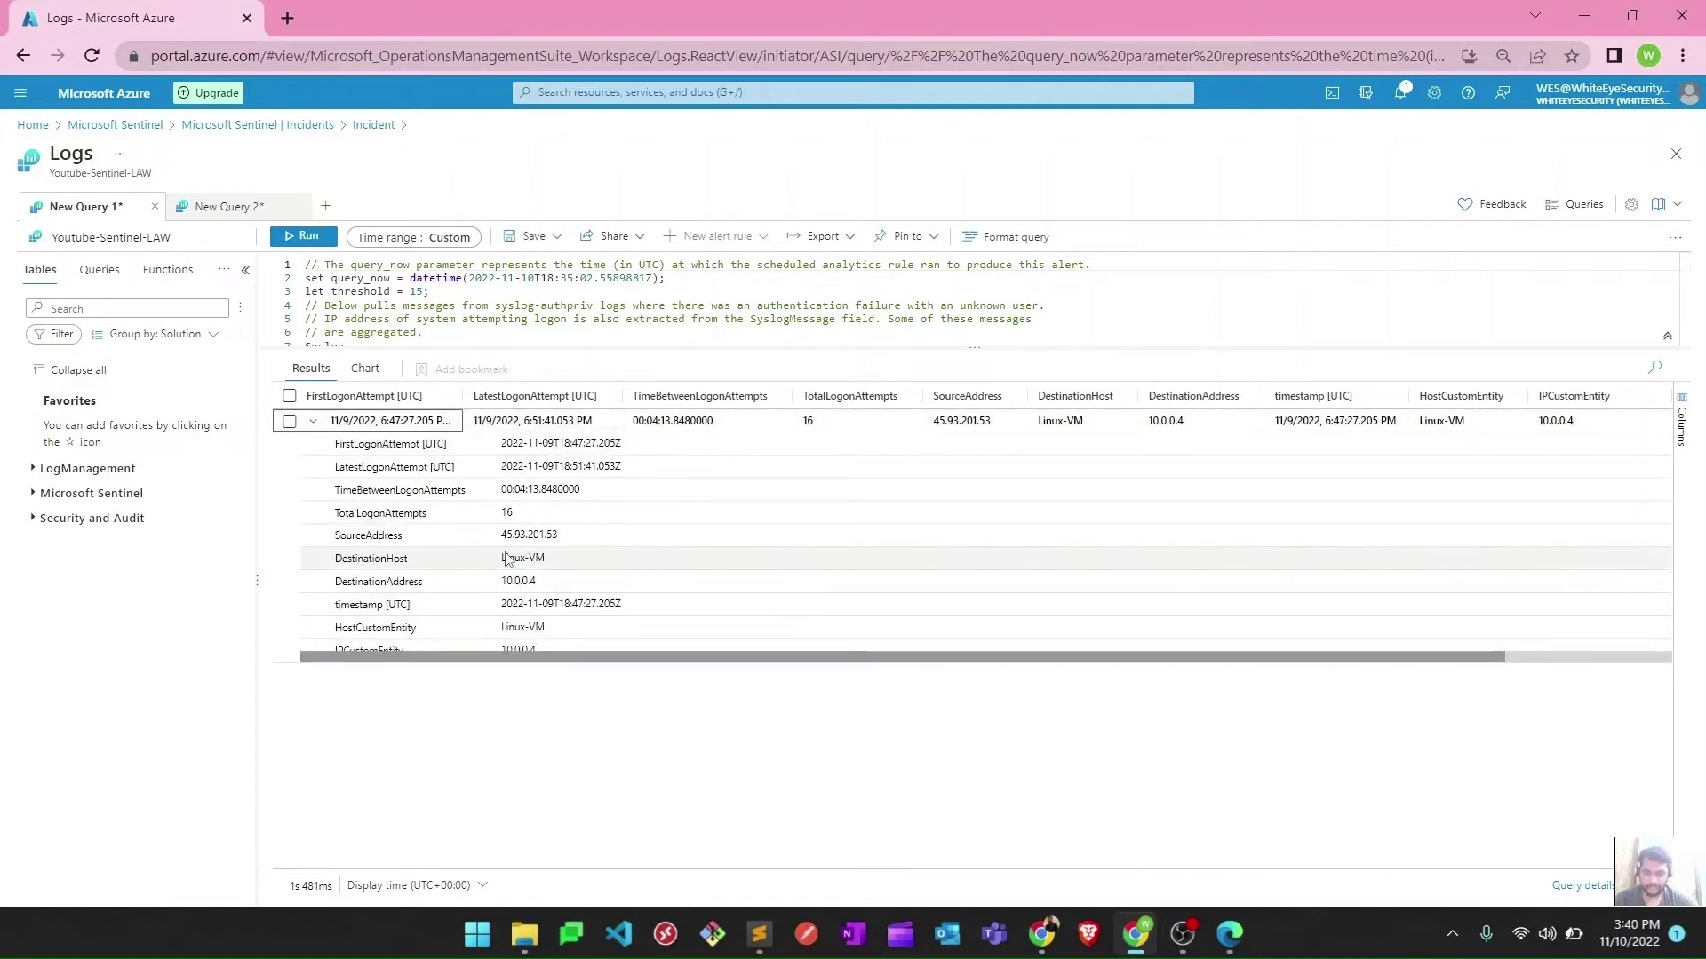
drag(502, 534, 563, 544)
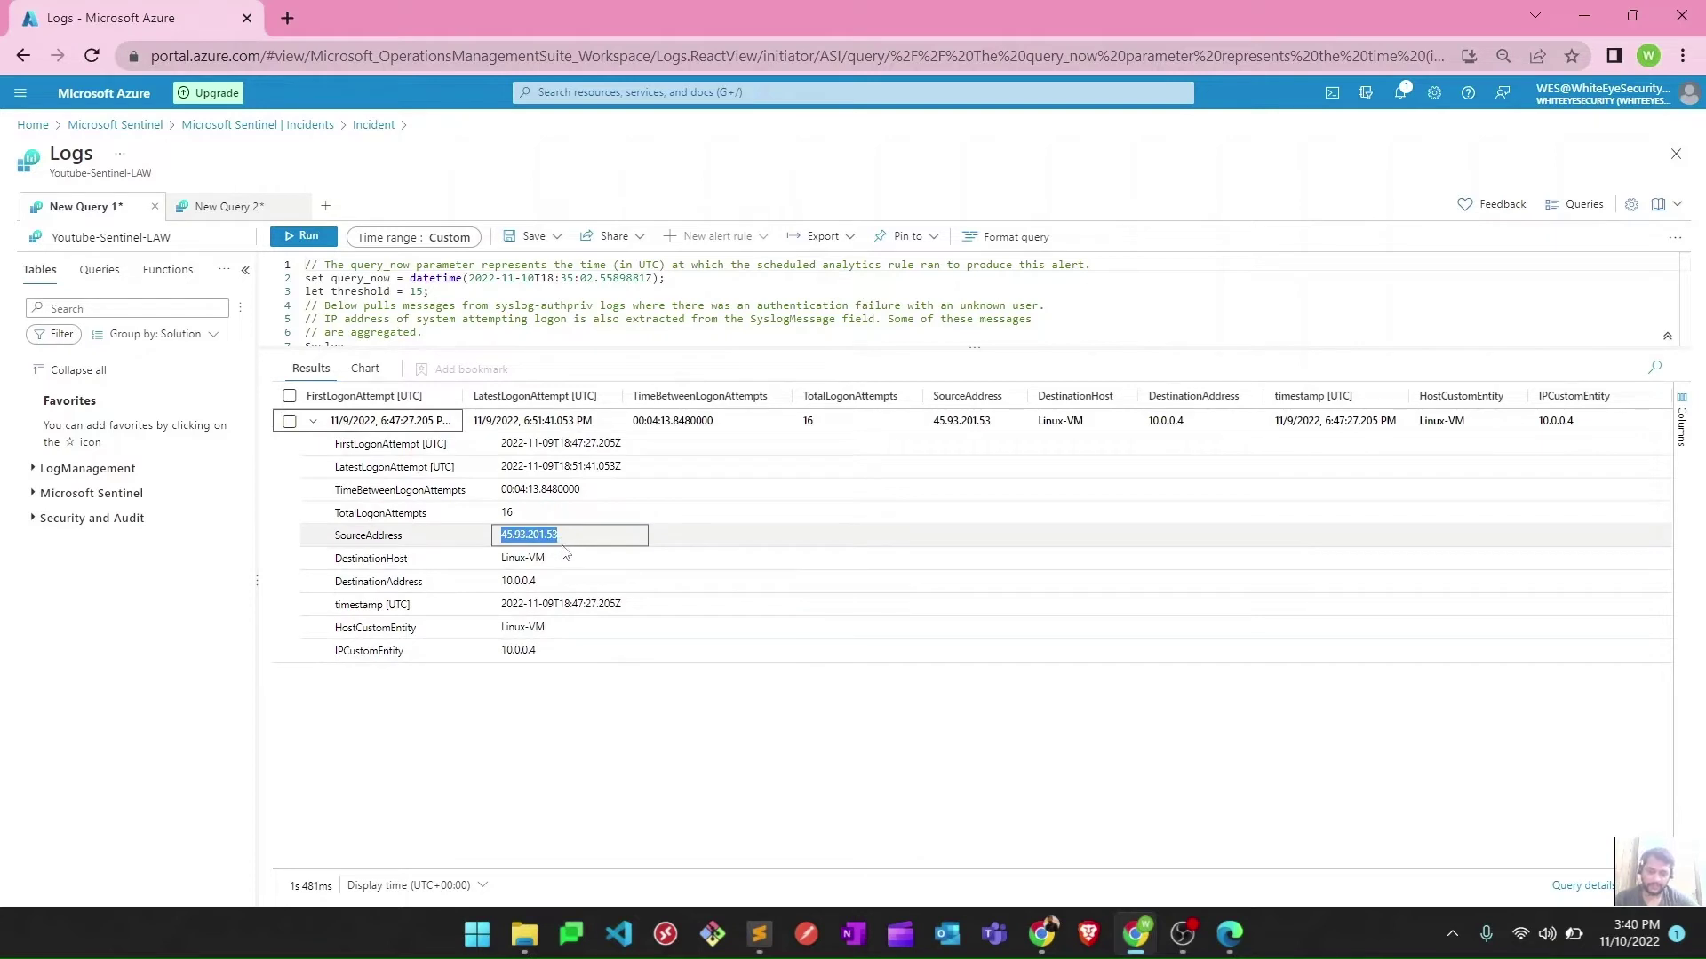
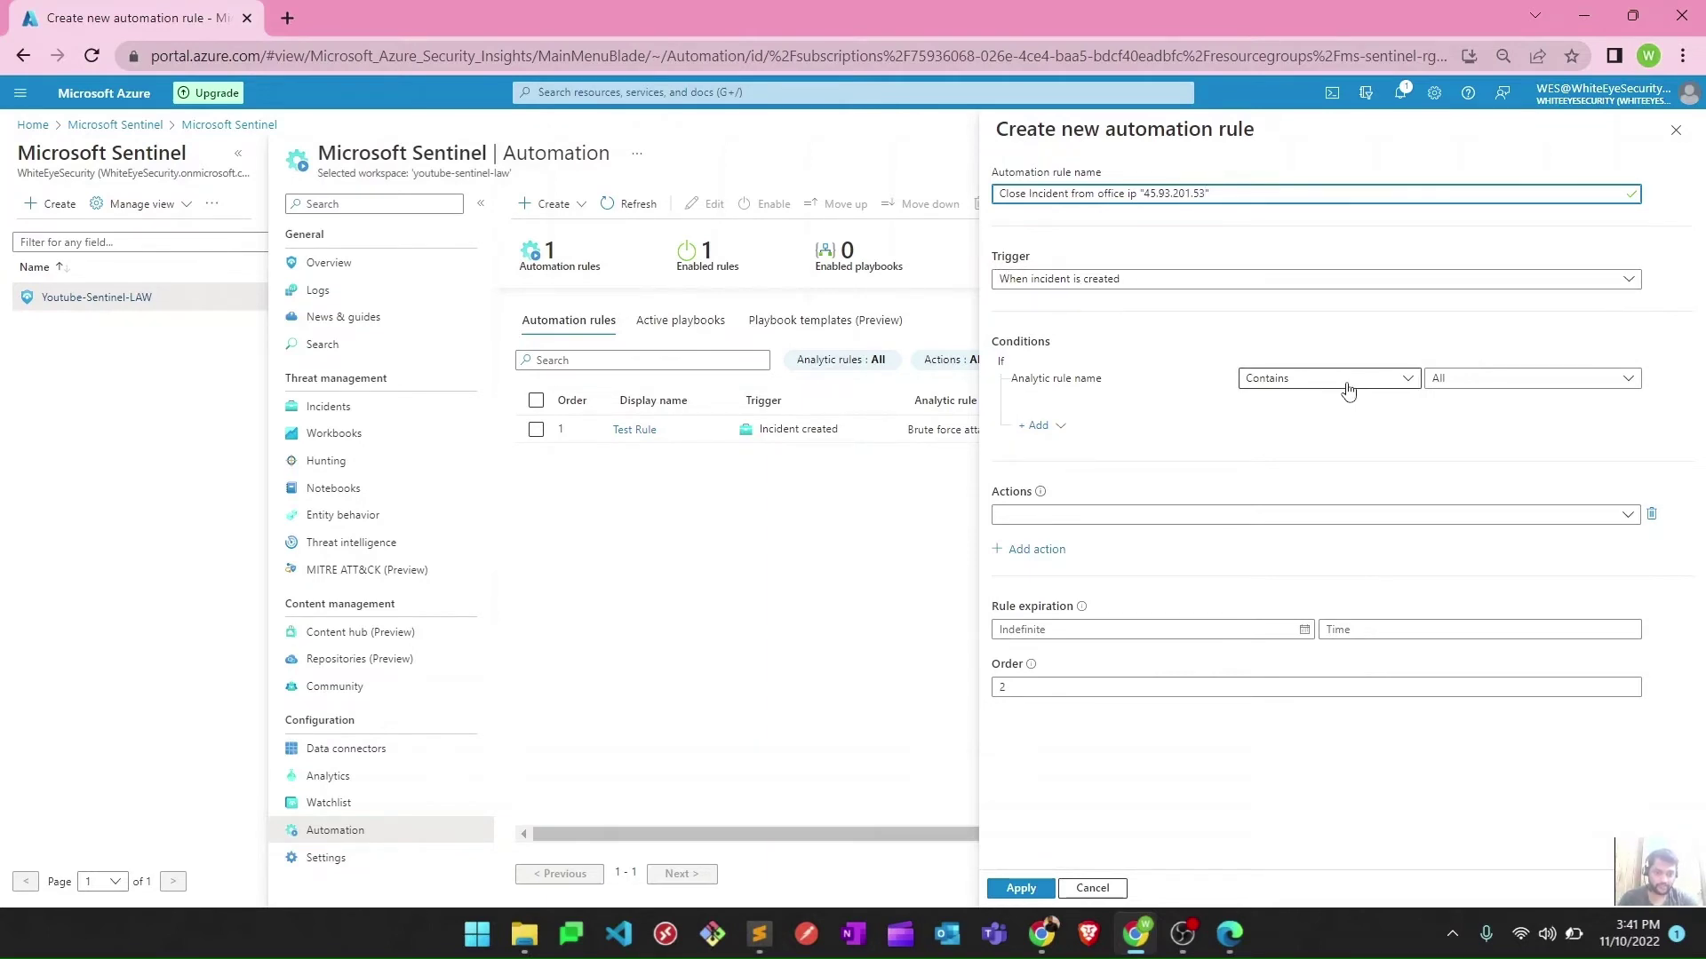
Step: Set the new rule's Analytic rule name condition to contain only "Failed logon attempts in authpriv"
click(1481, 381)
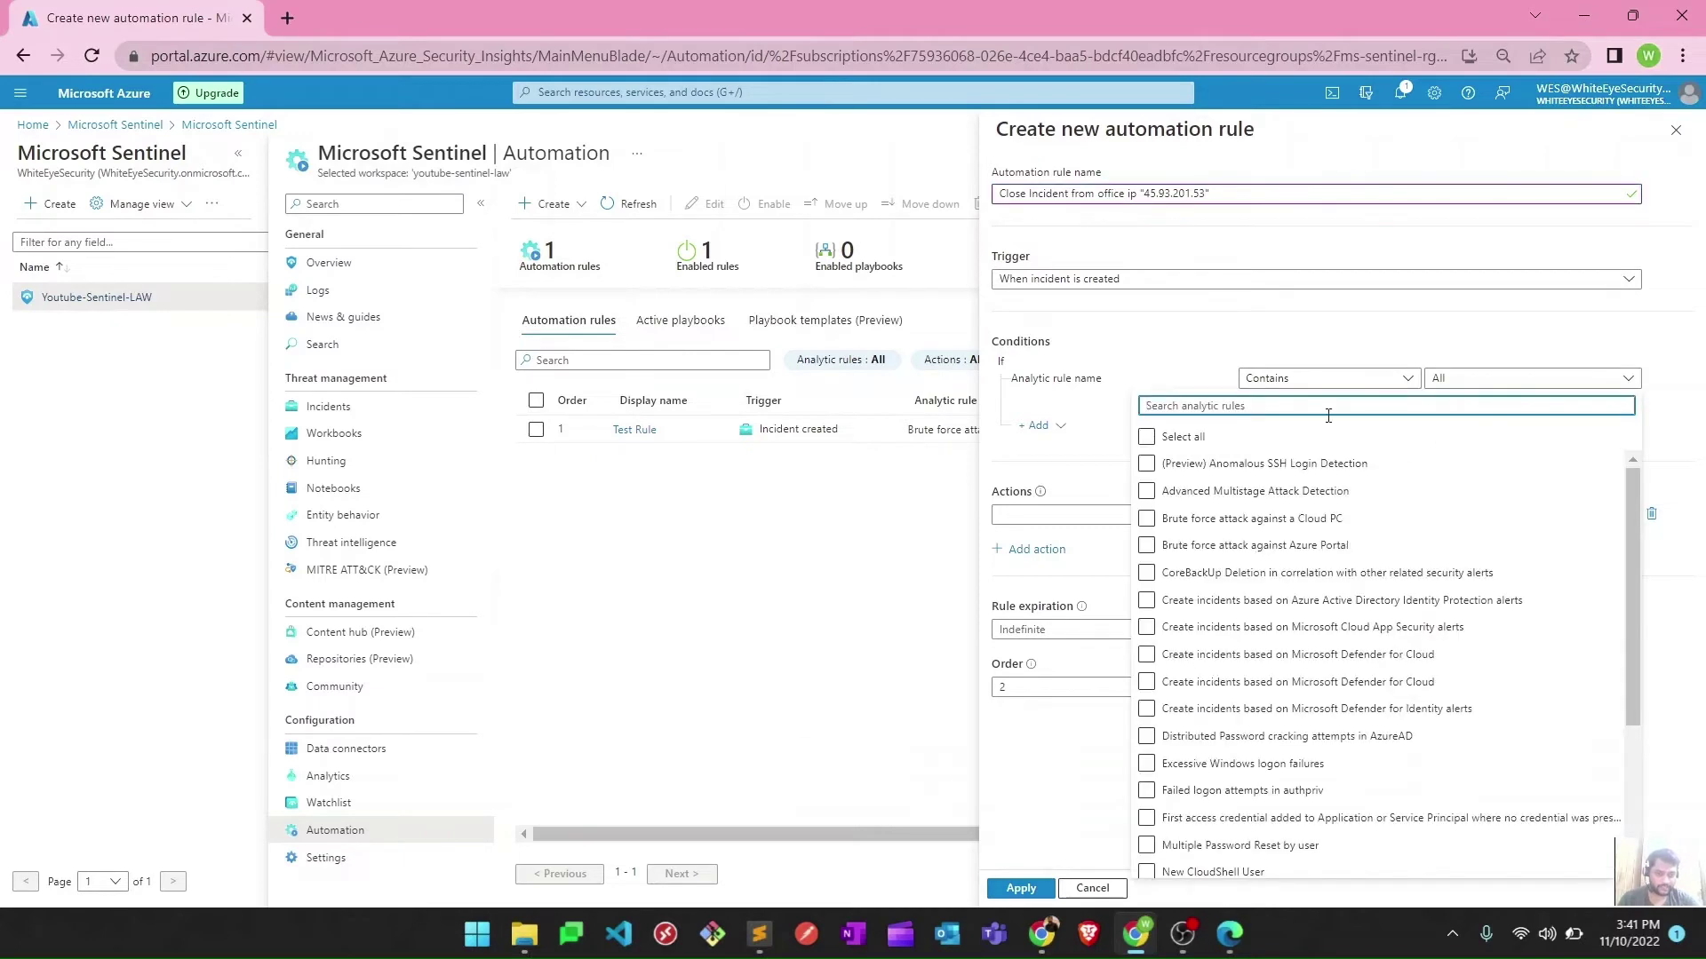
text(log)
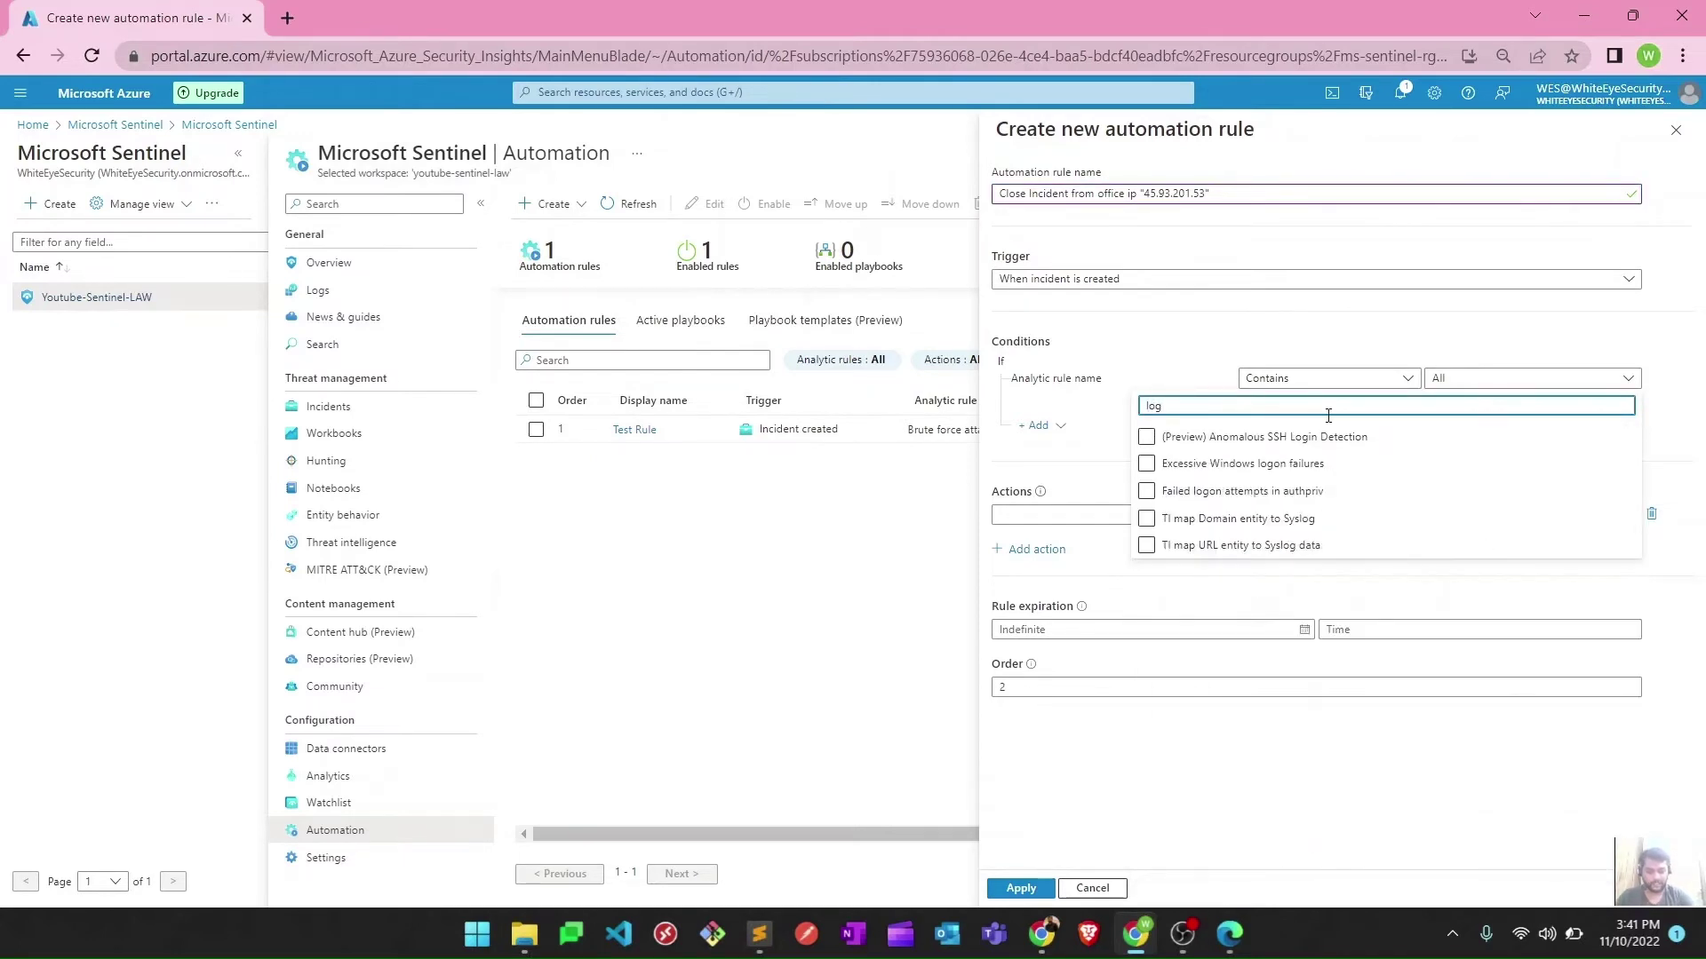
click(1147, 493)
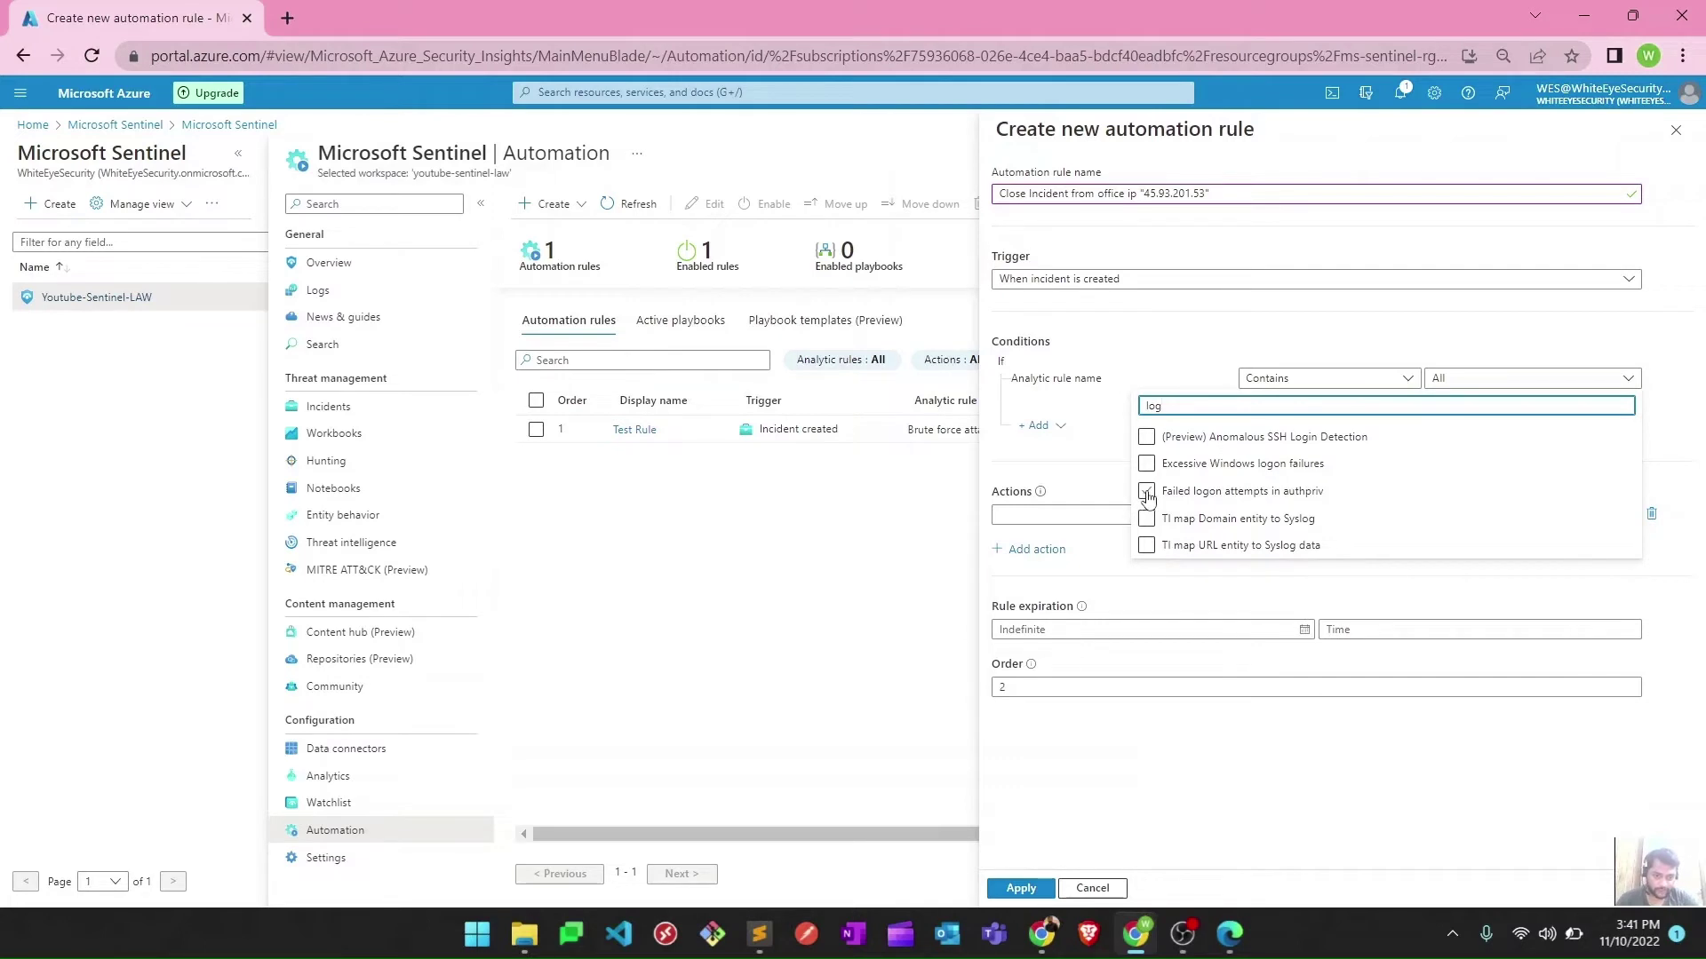
click(1092, 478)
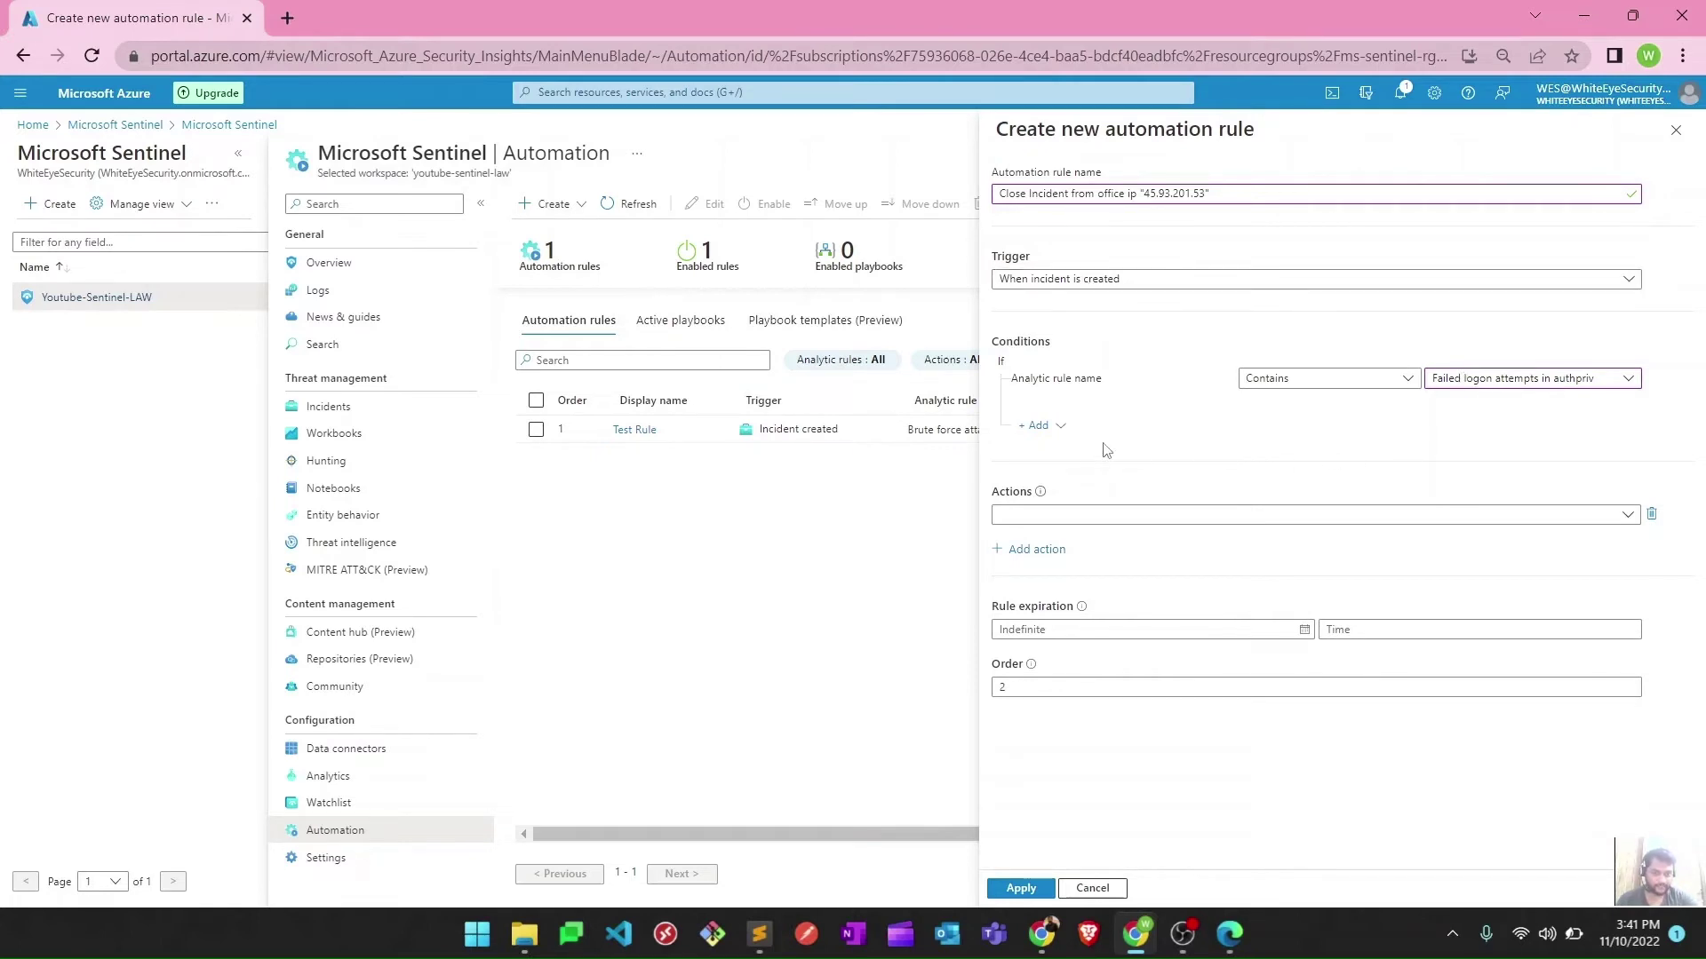
Step: Add a second condition requiring the entity property IP address to equal 45.93.201.53
click(1057, 429)
click(1060, 455)
click(1121, 424)
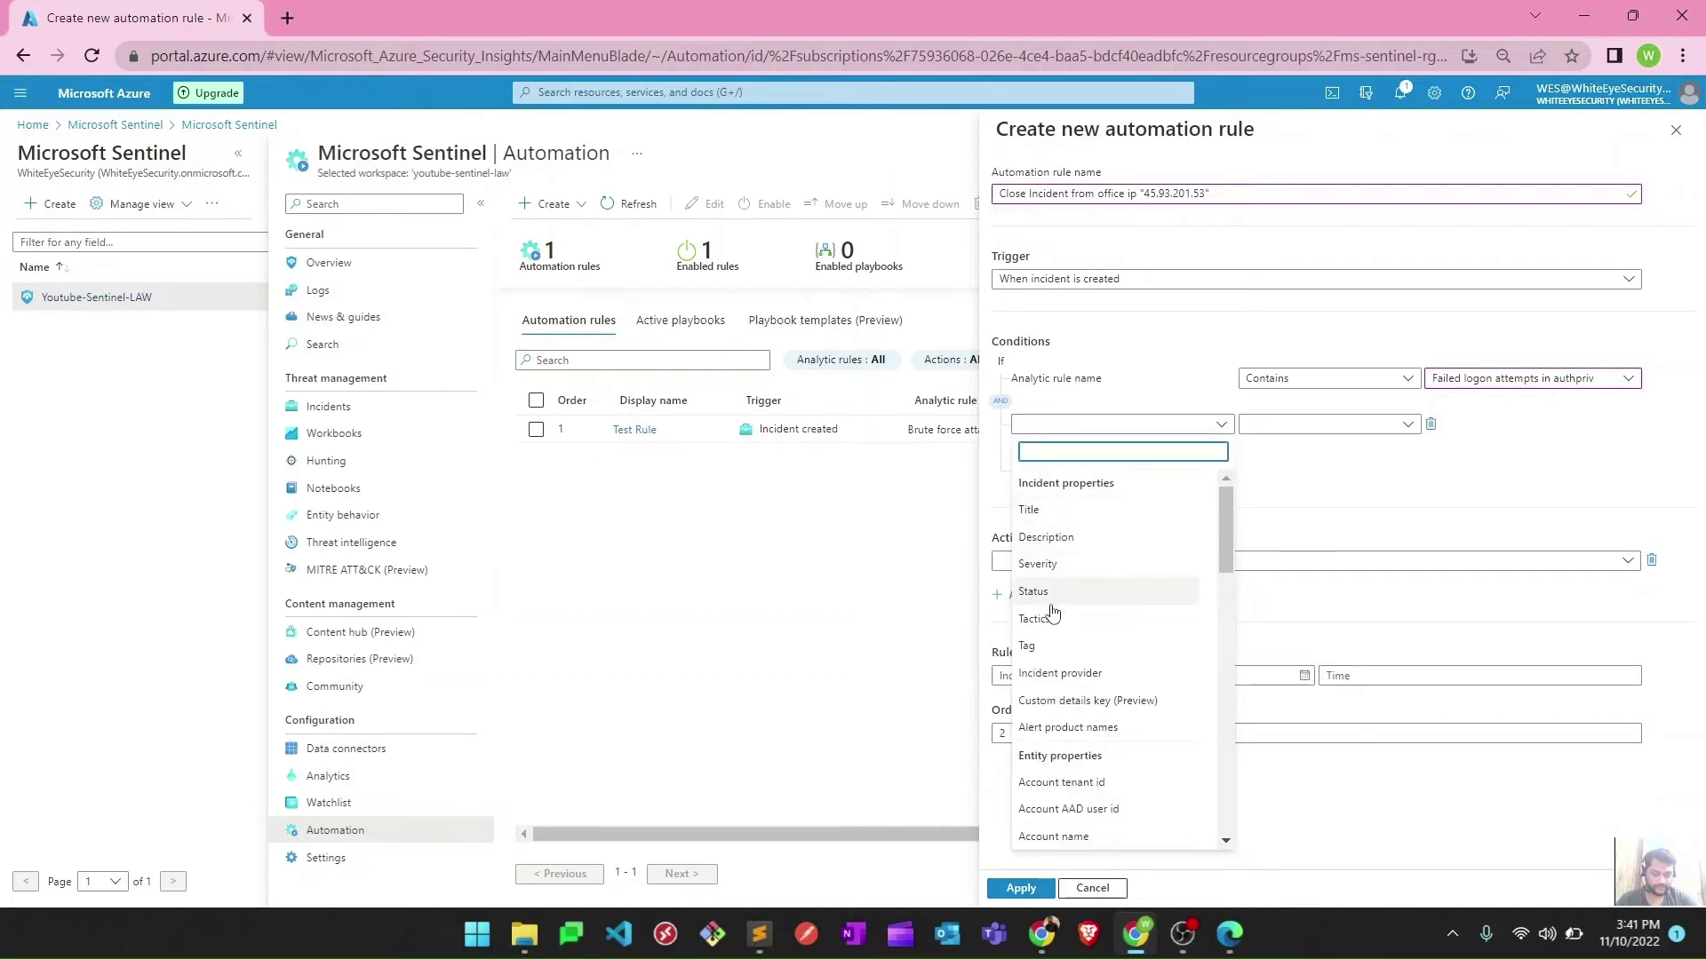
text(ip)
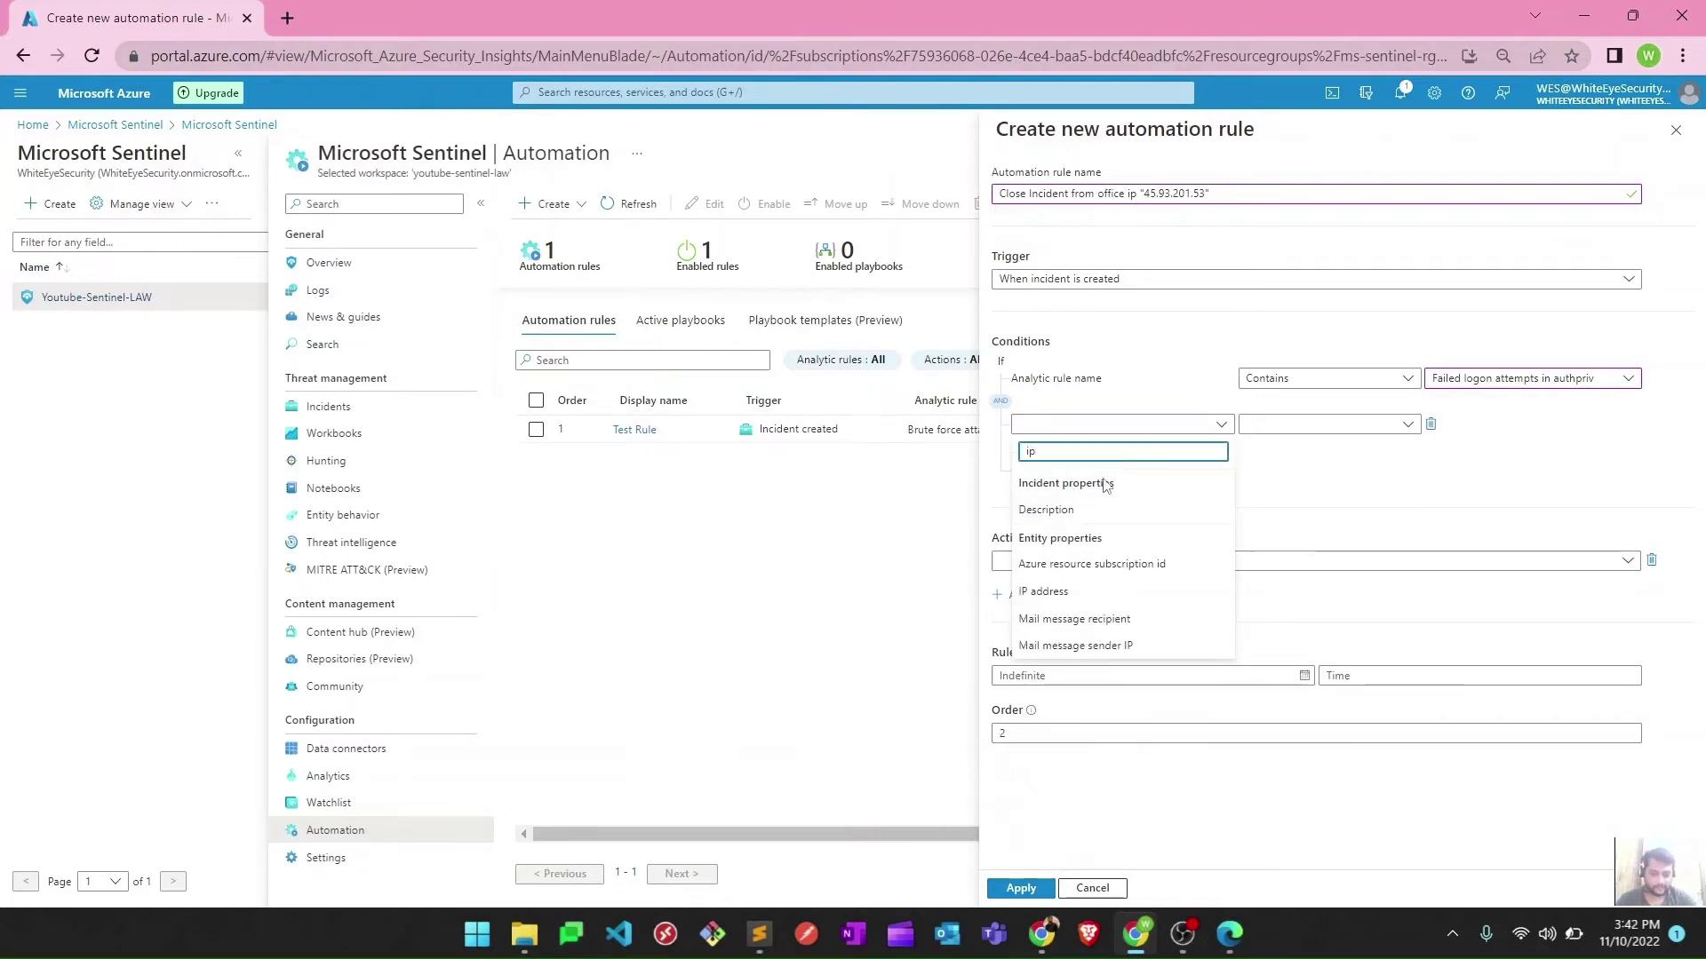
click(1074, 619)
click(1077, 433)
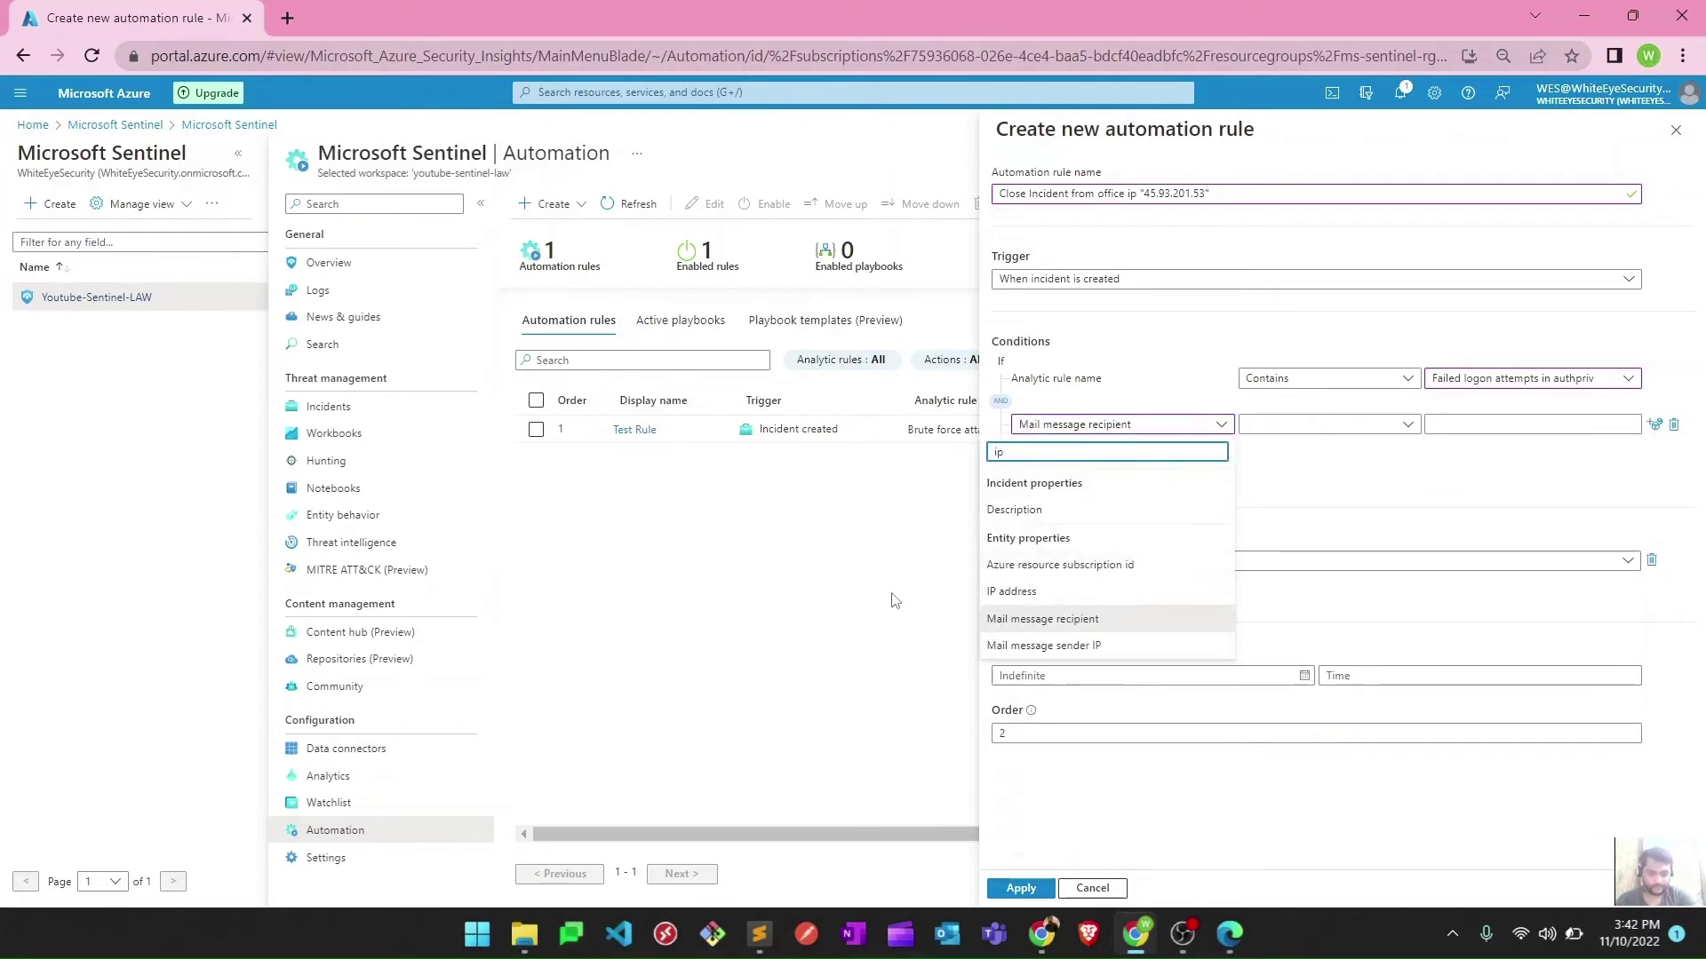
click(1003, 594)
click(1292, 427)
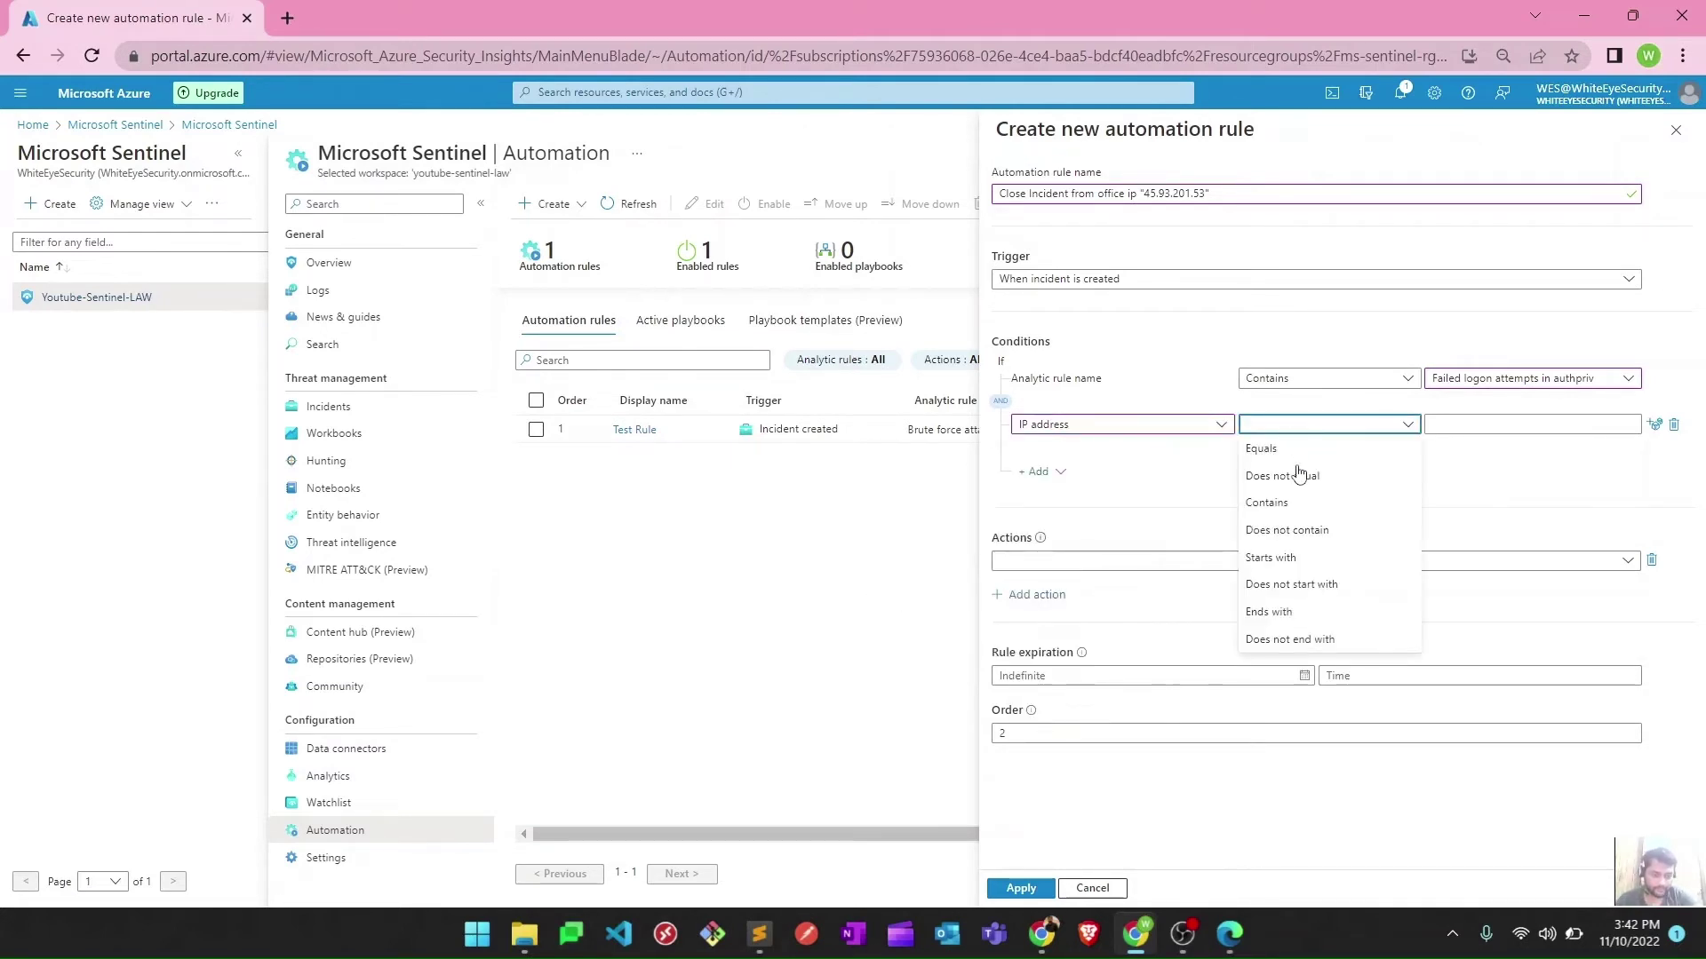
click(1285, 449)
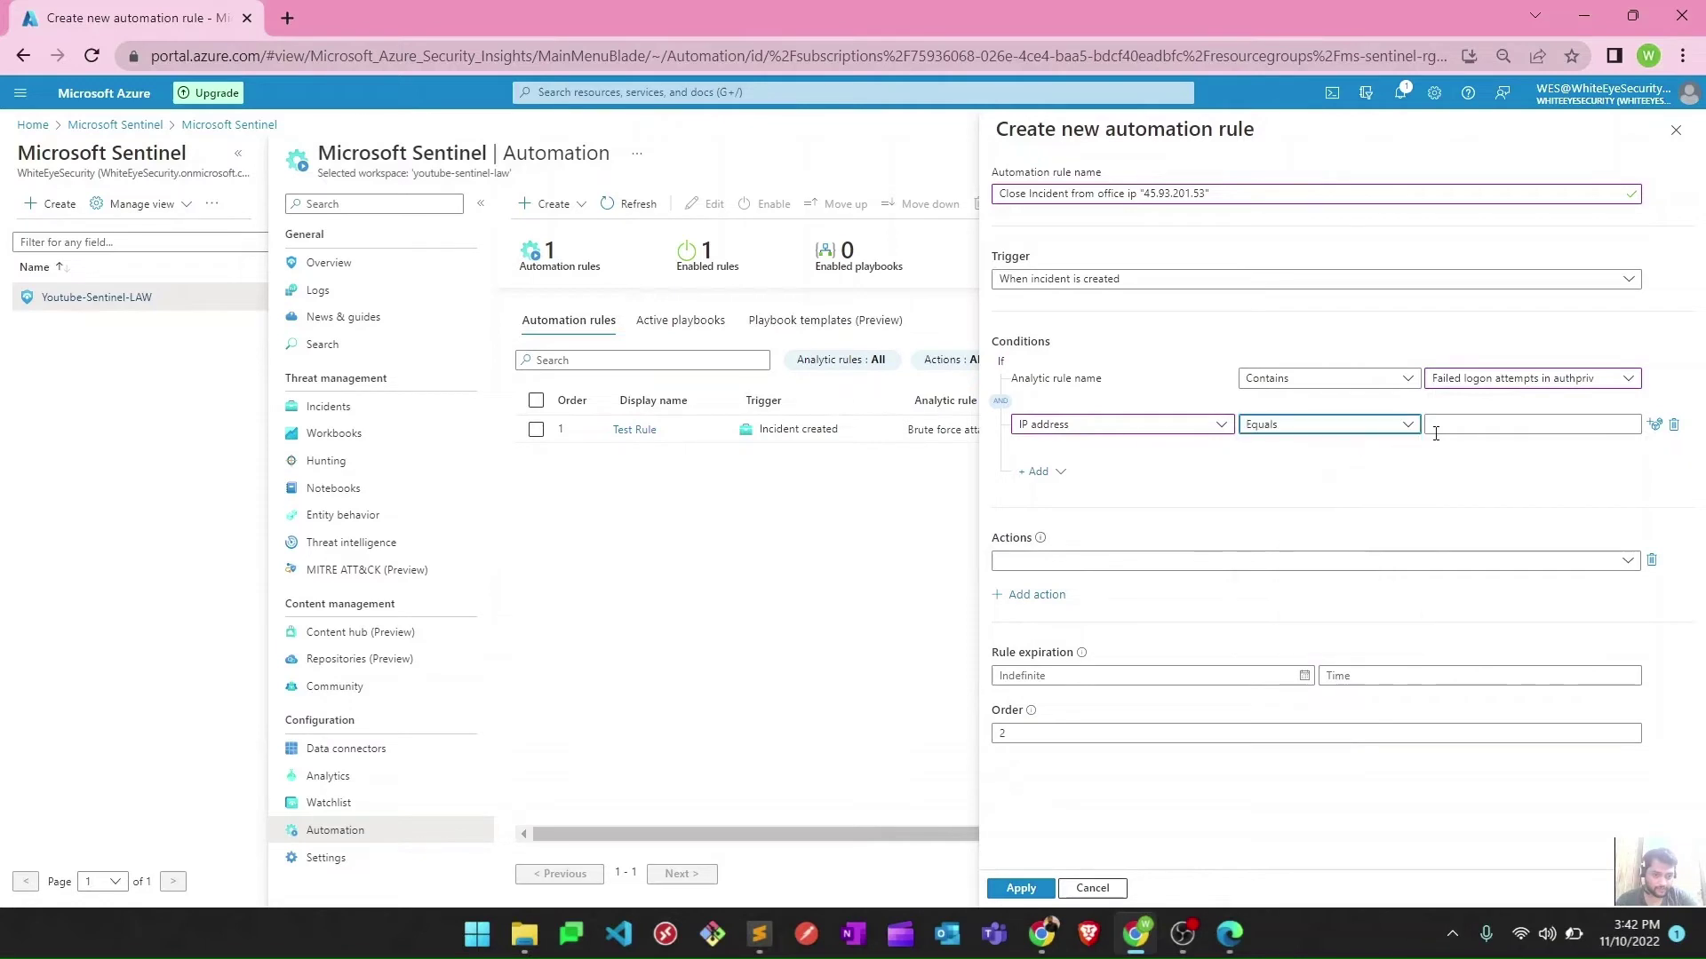
click(1448, 425)
text(45.93.201.53)
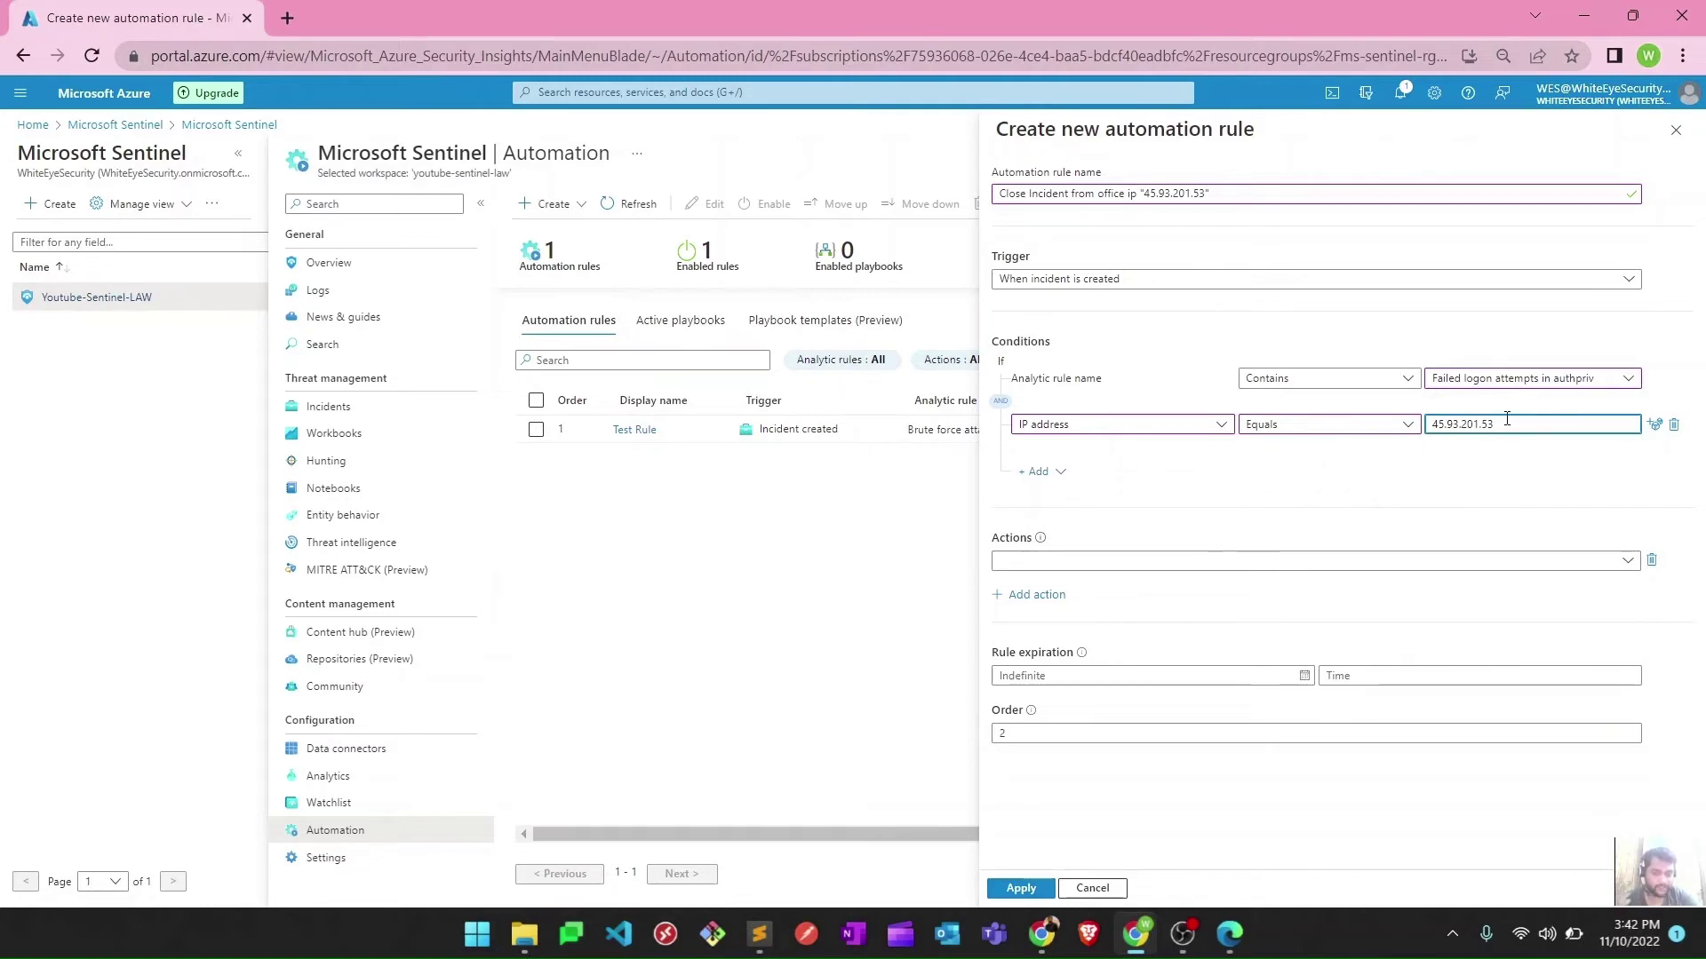
Step: Set the rule's first action to Assign owner with "Assign to me"
click(1097, 568)
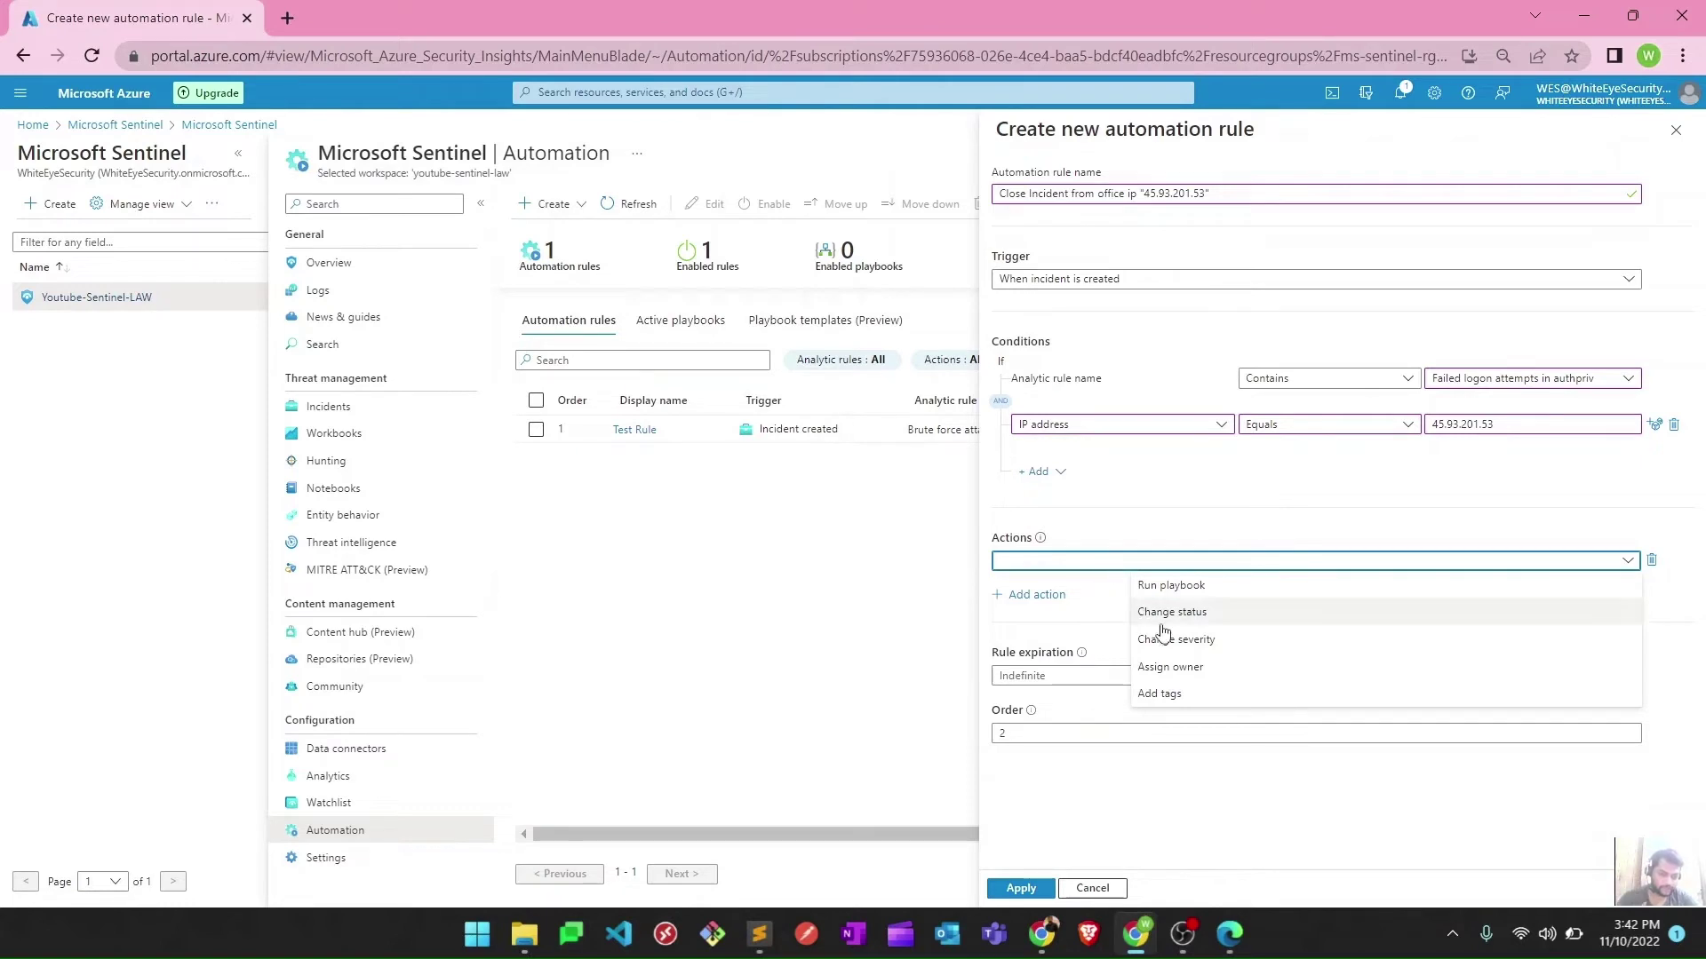
click(1180, 667)
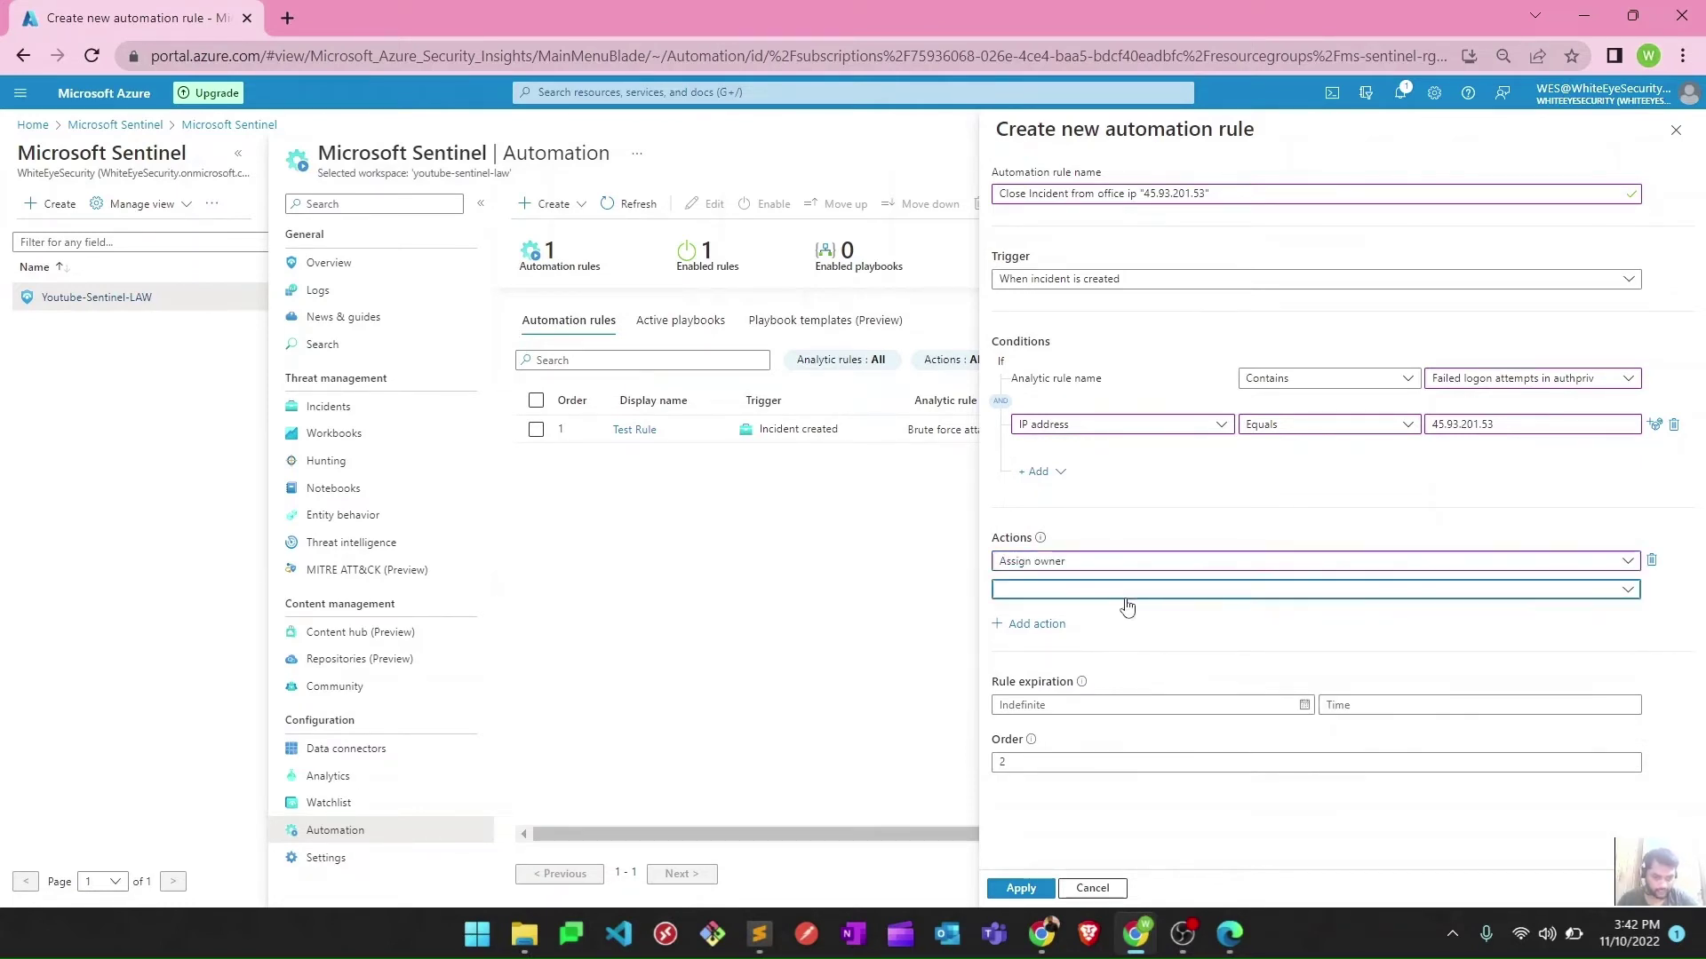
click(1125, 591)
click(1247, 704)
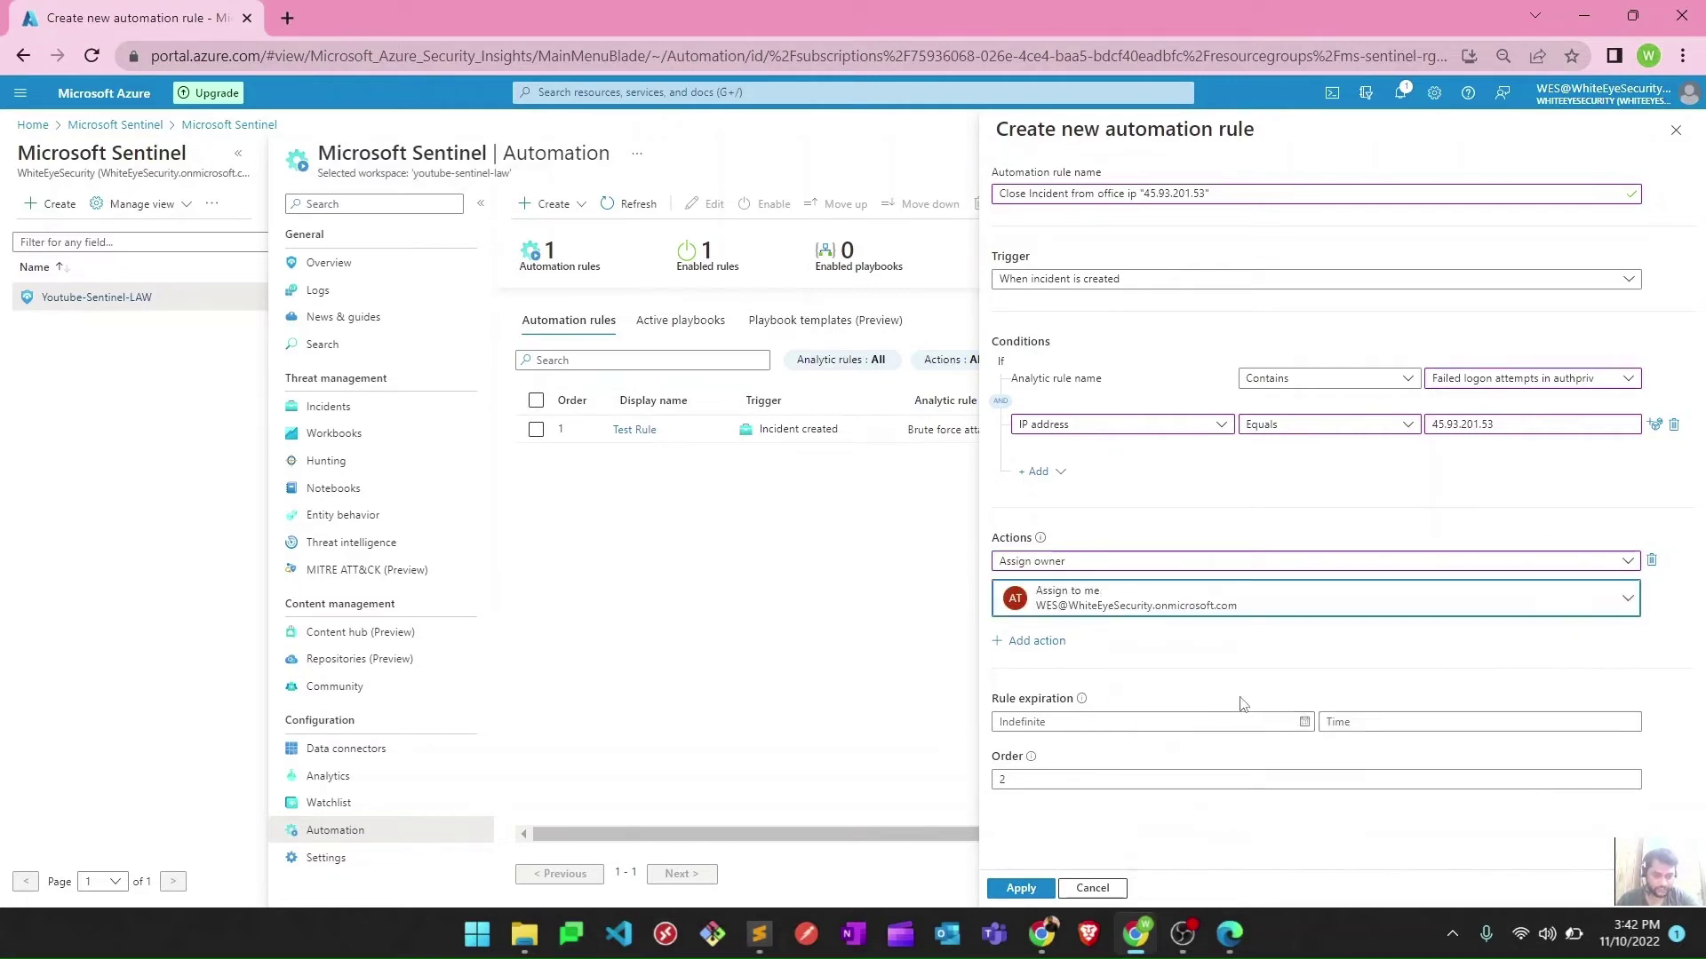
Step: Add a second action, Change status to Closed, with the classification "Benign Positive - Suspicious but expected"
click(1050, 648)
click(1109, 668)
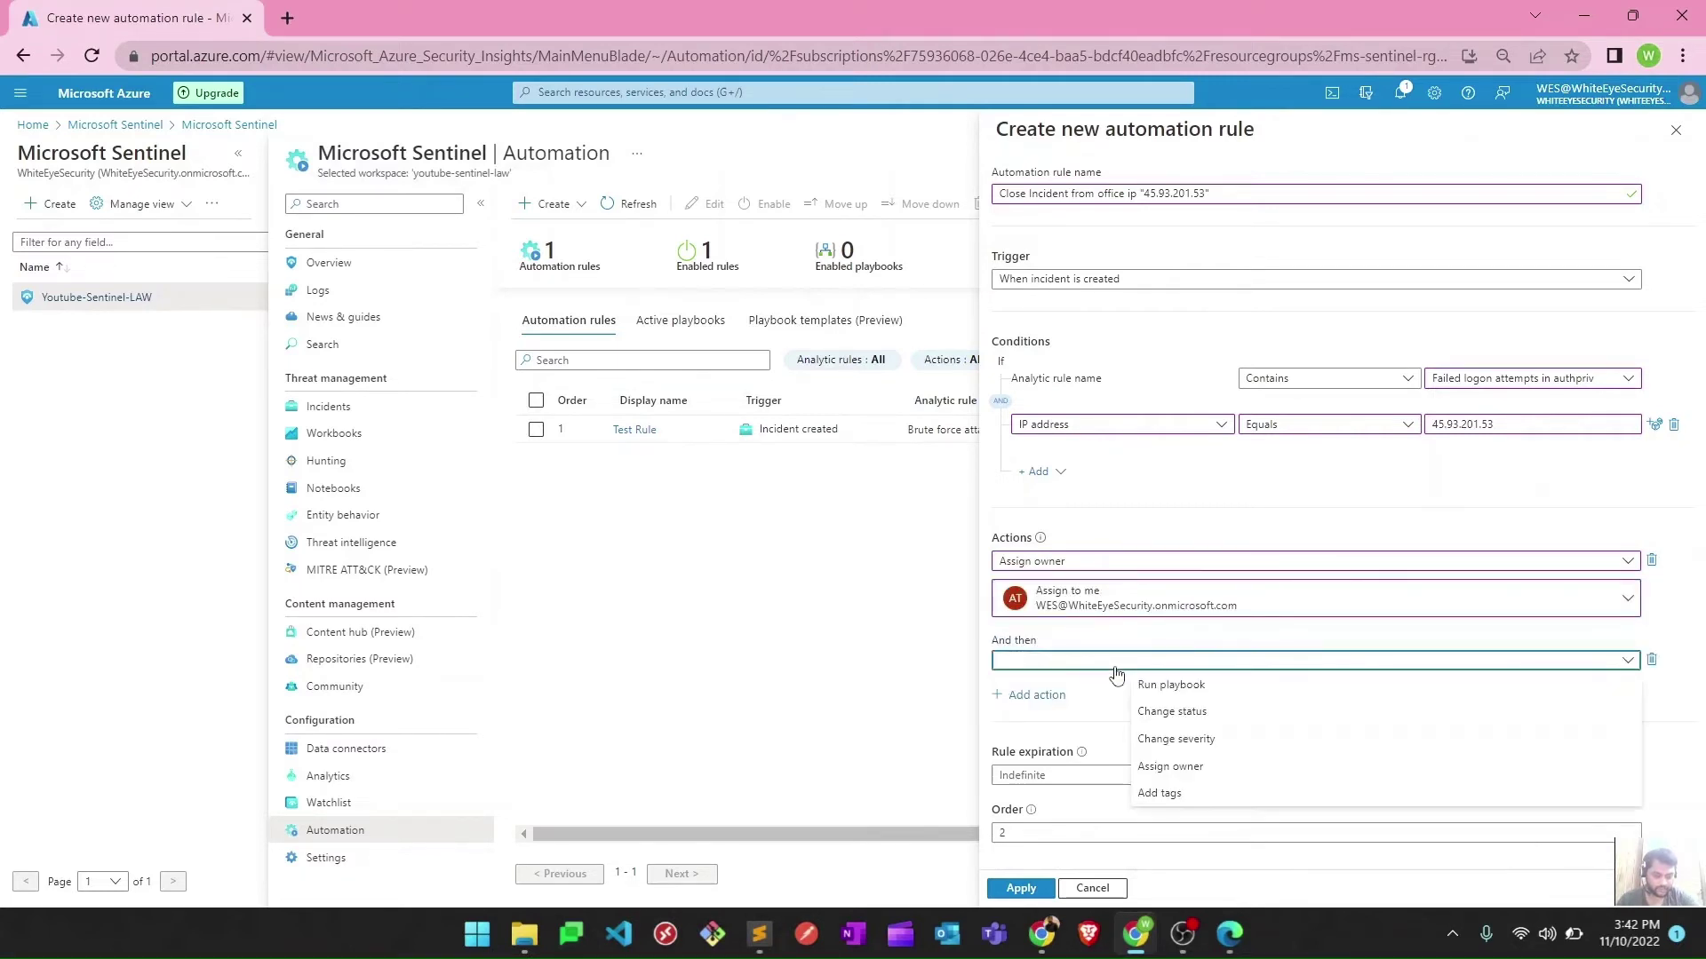
click(1148, 707)
click(1143, 691)
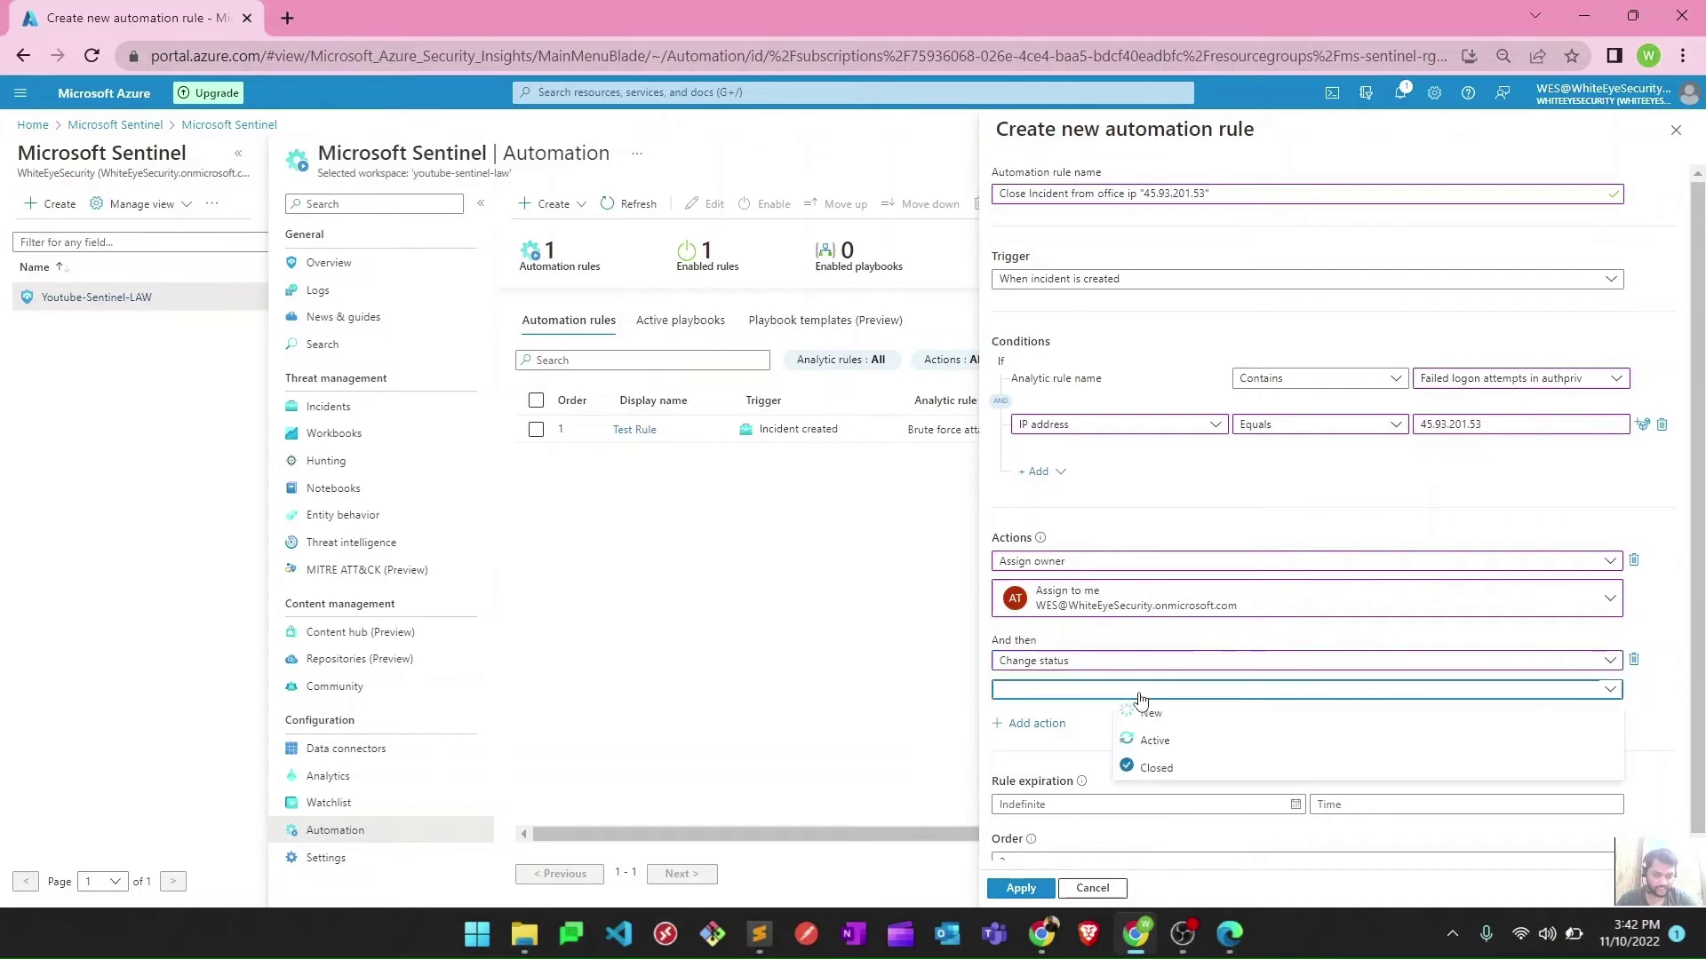
click(1153, 765)
click(1126, 725)
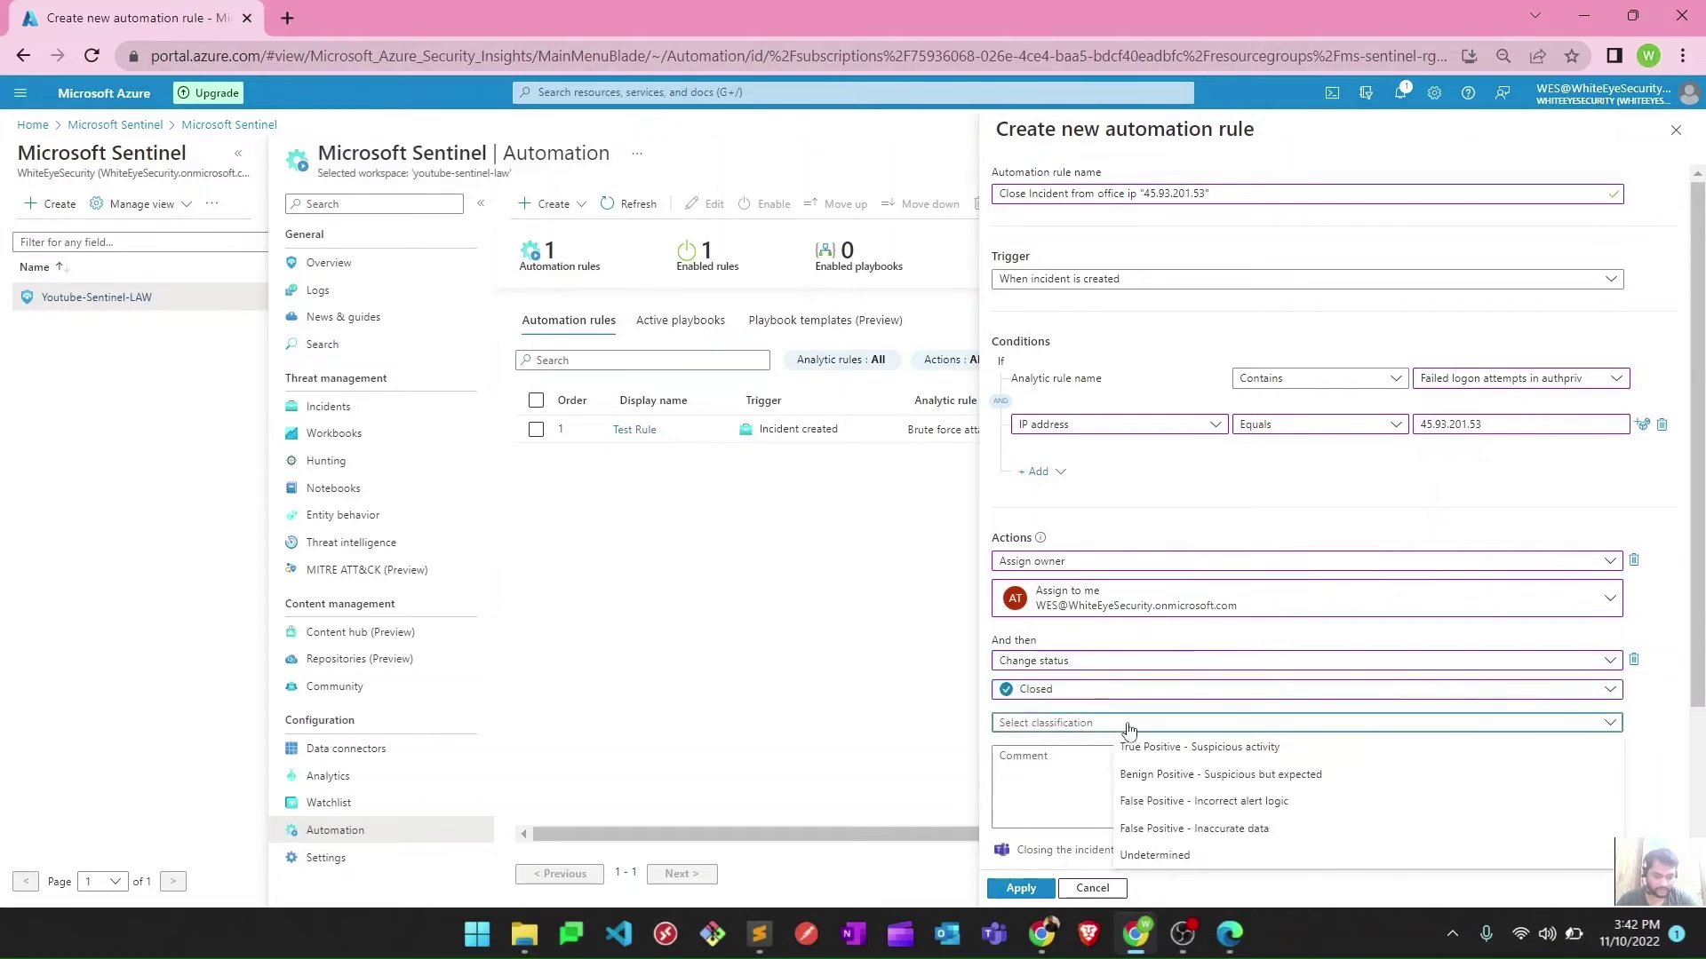
click(1155, 774)
Step: Enter the closing comment "This is coming from my office ip Address , Please ignore." and apply the automation rule
click(1092, 777)
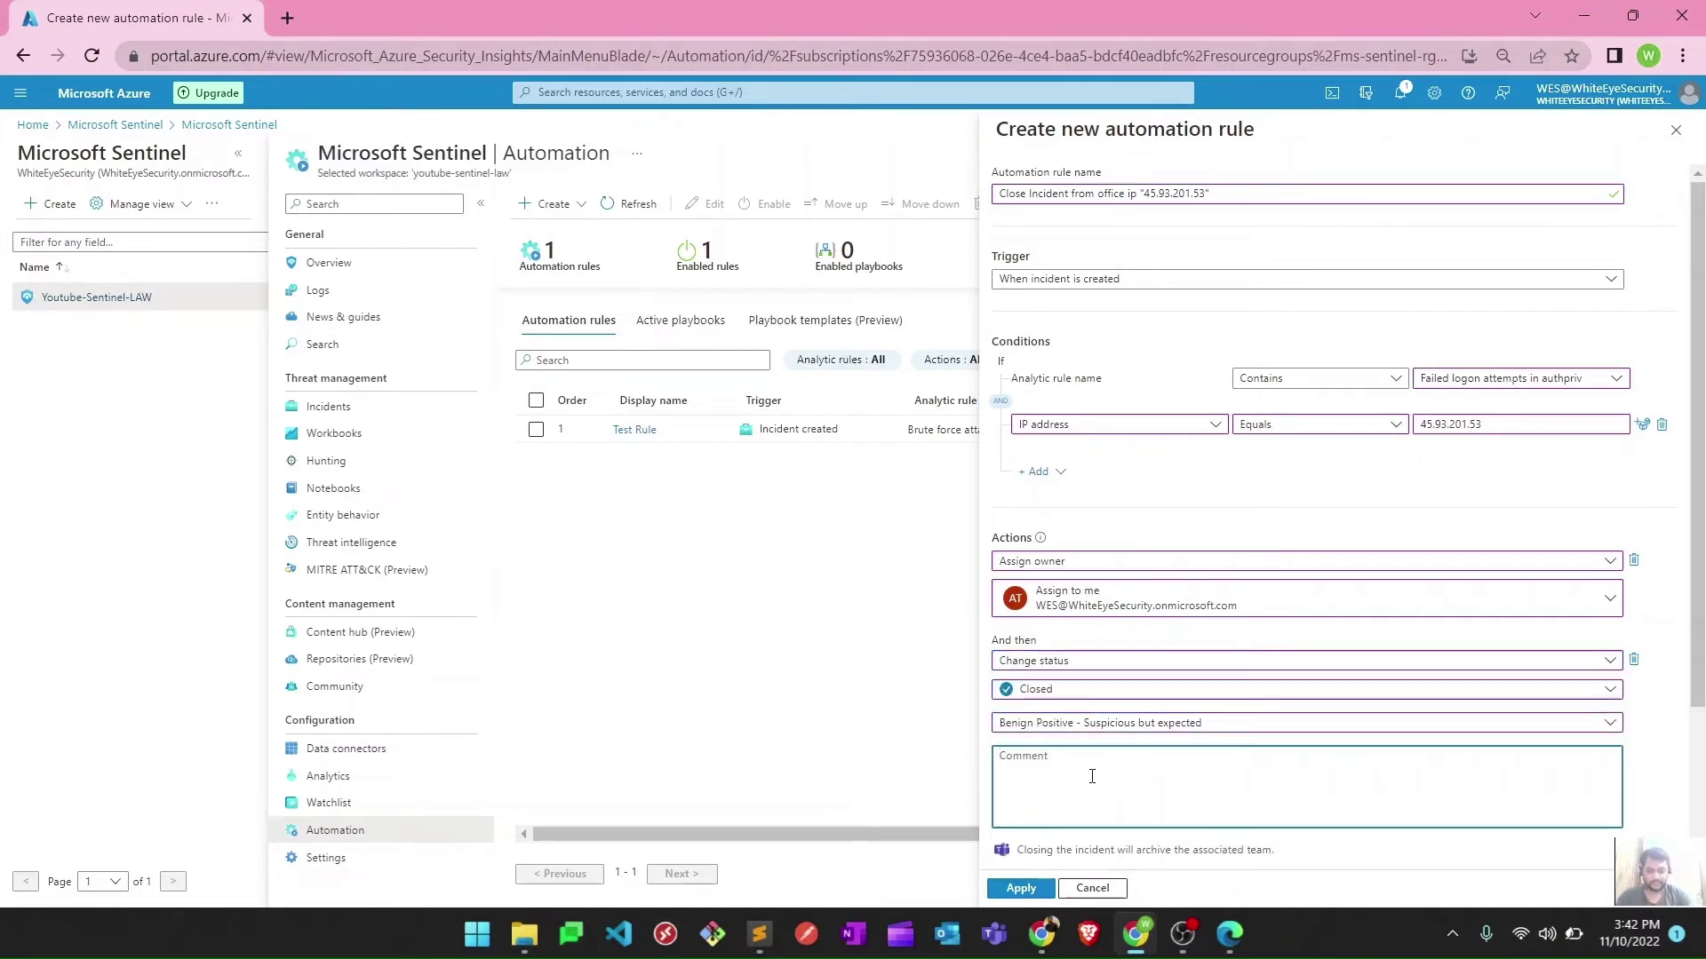
text(This is coming from my office)
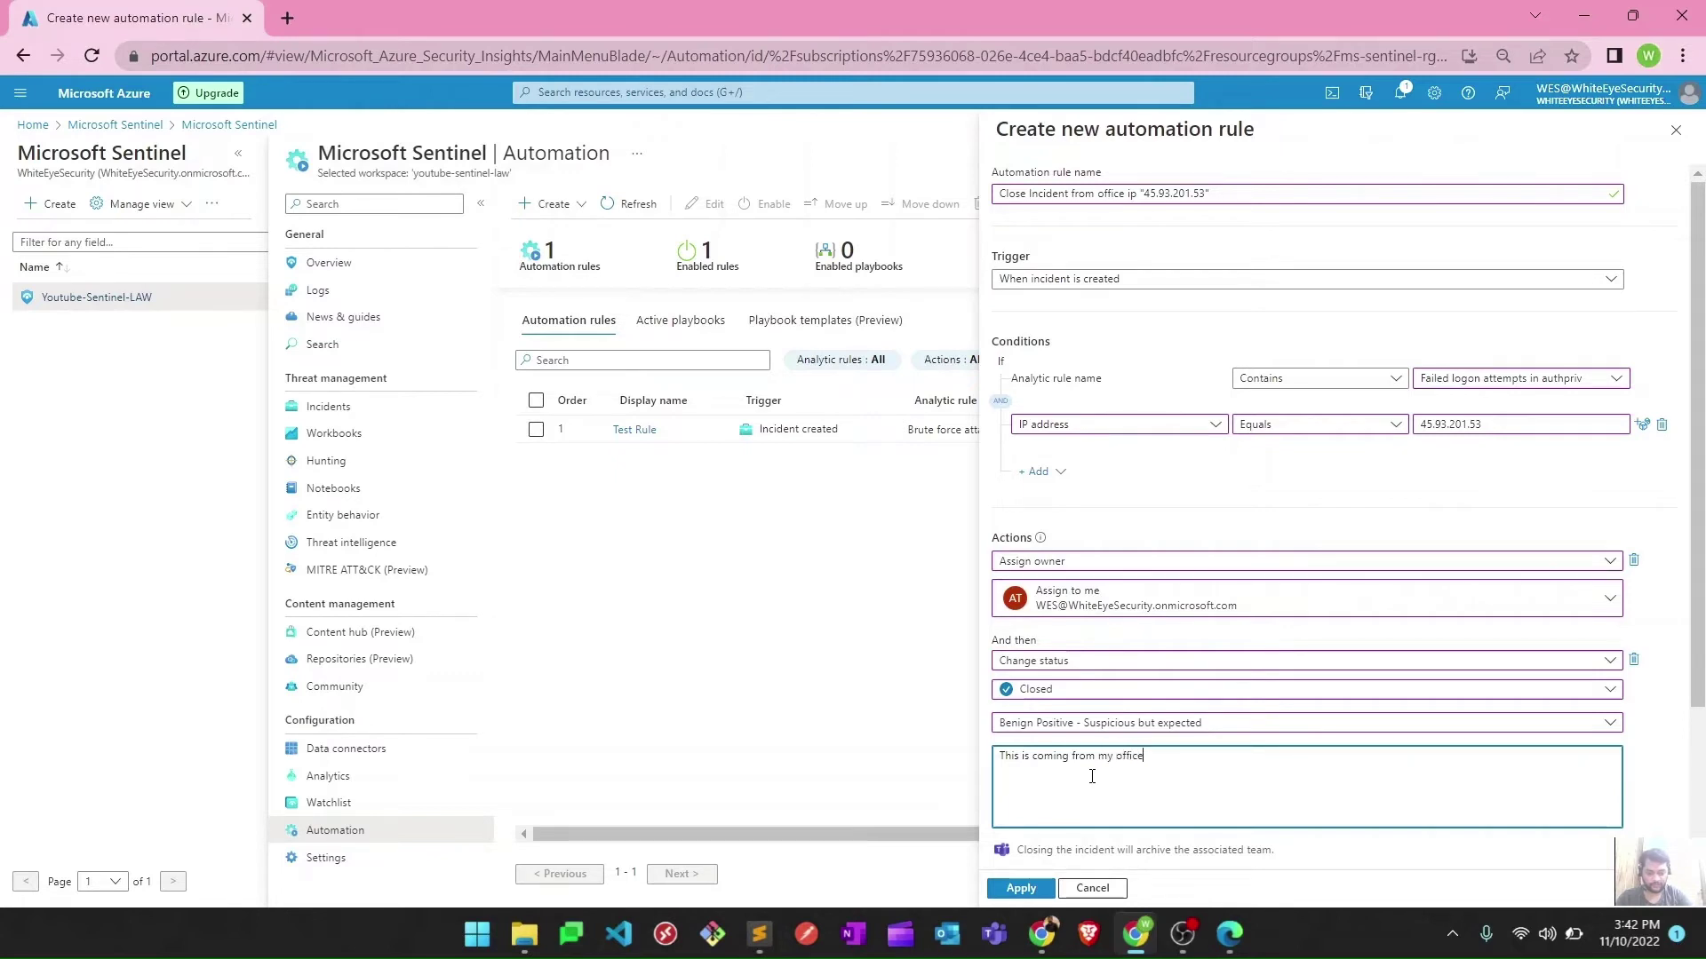
text( ip Address , Please ingnore.)
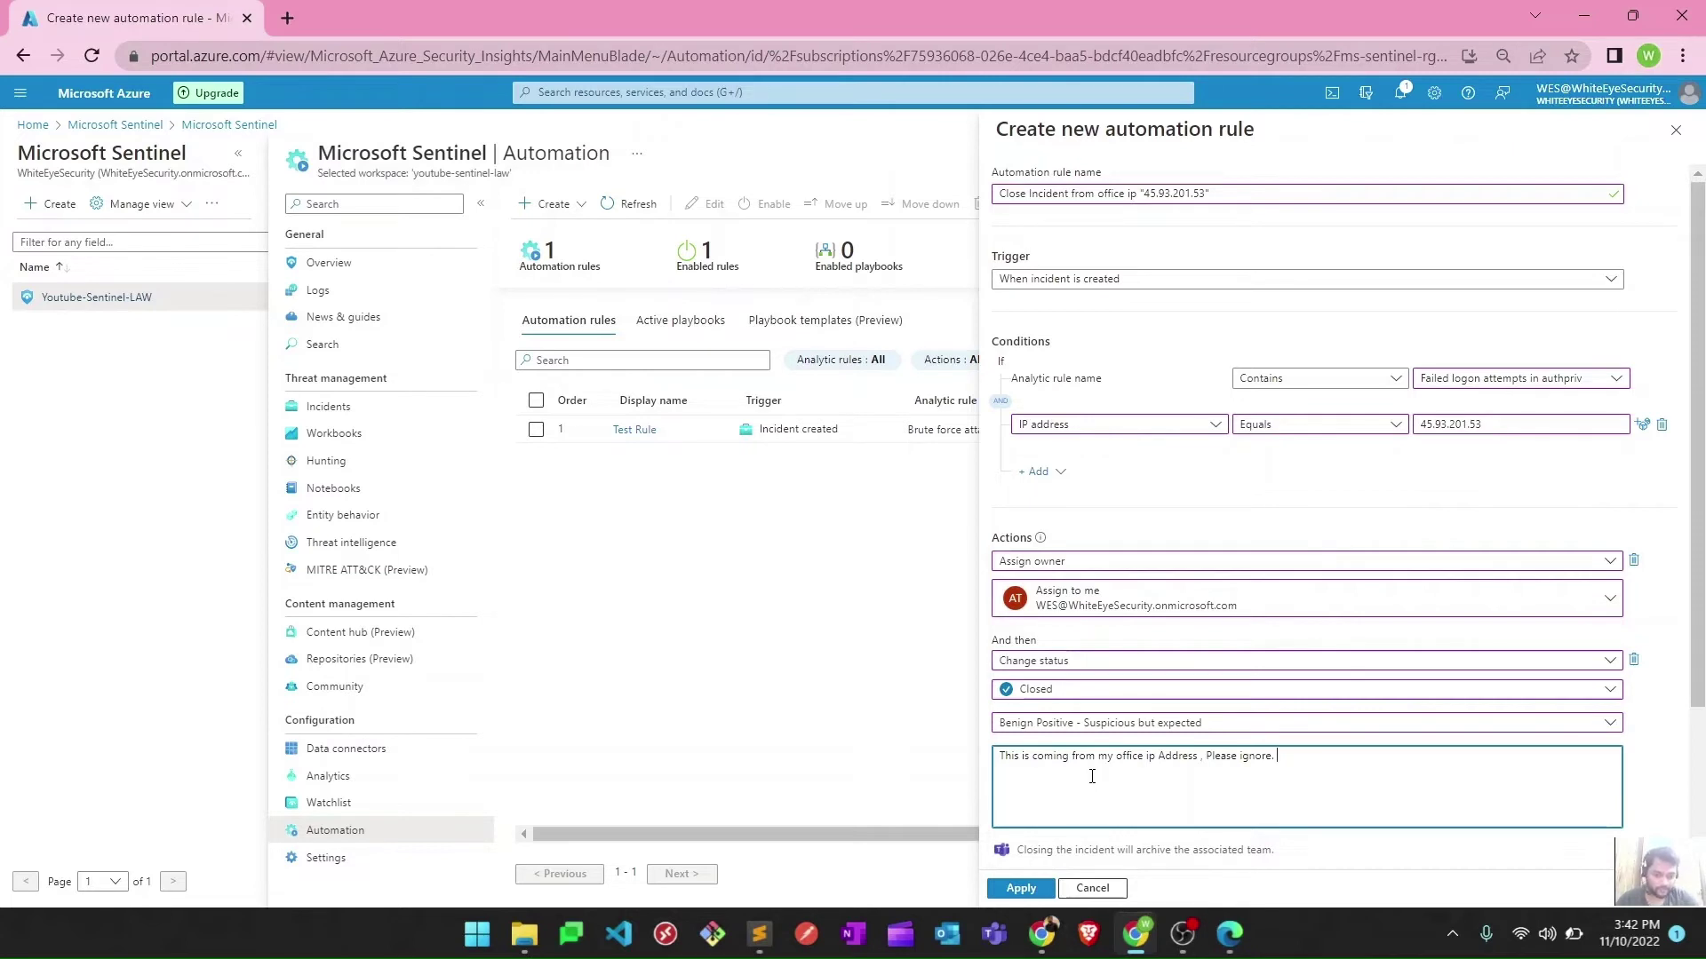
scroll(1092, 777, down, 2)
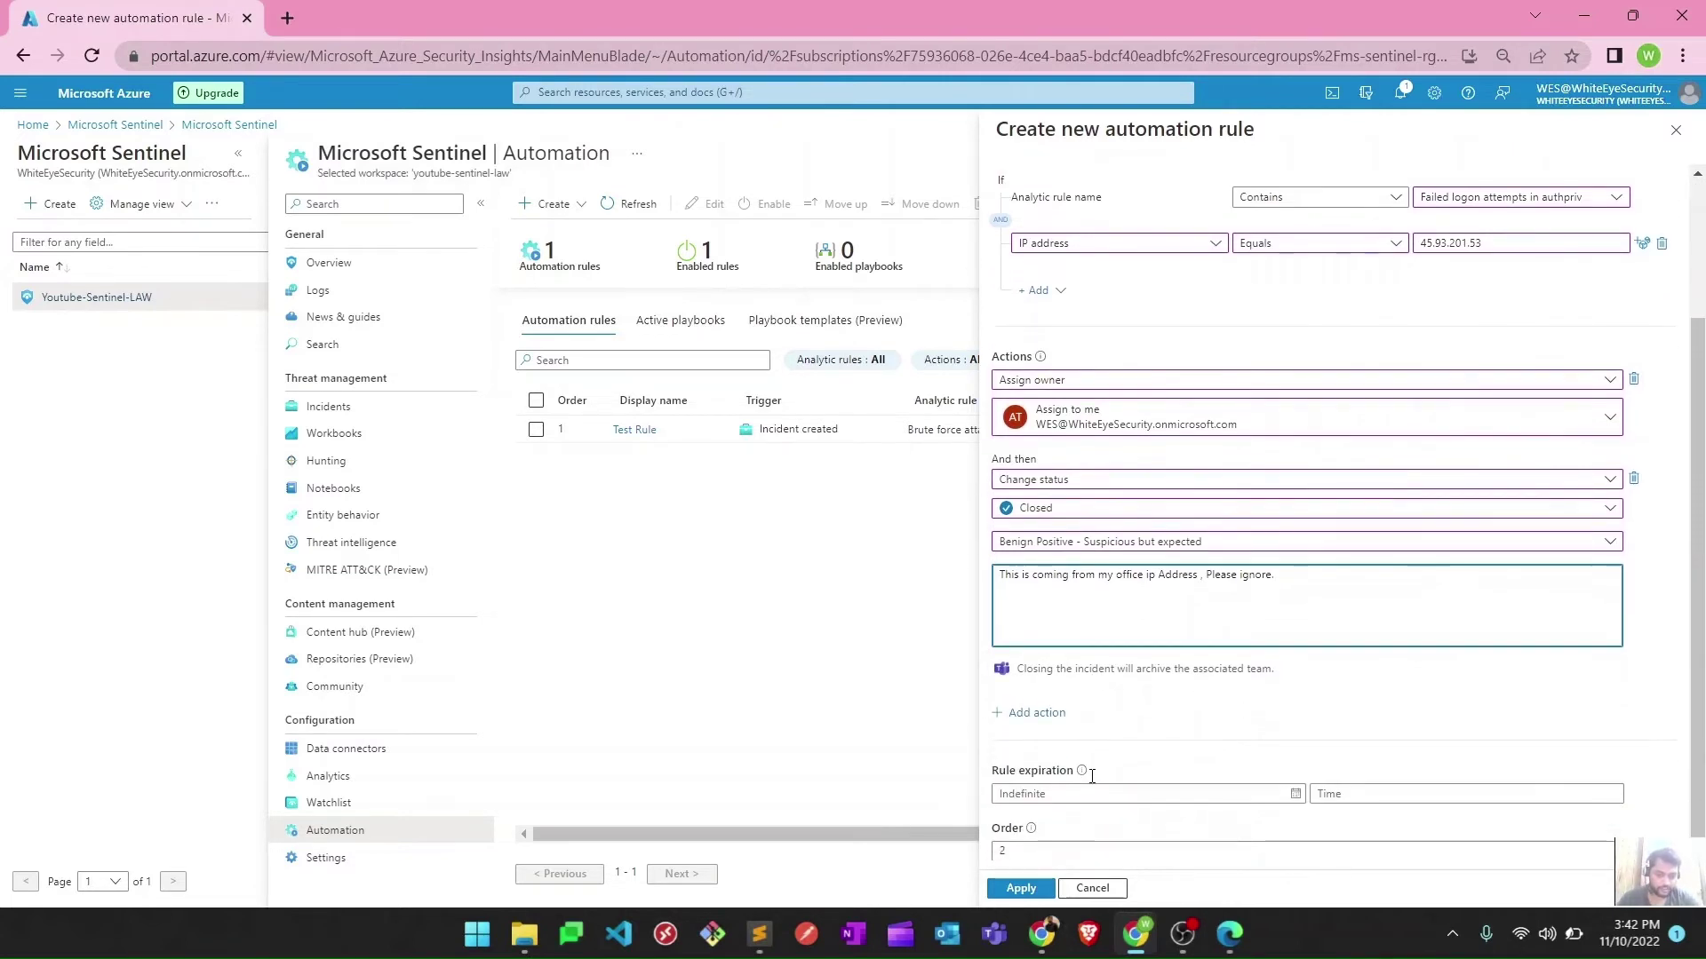
click(1021, 889)
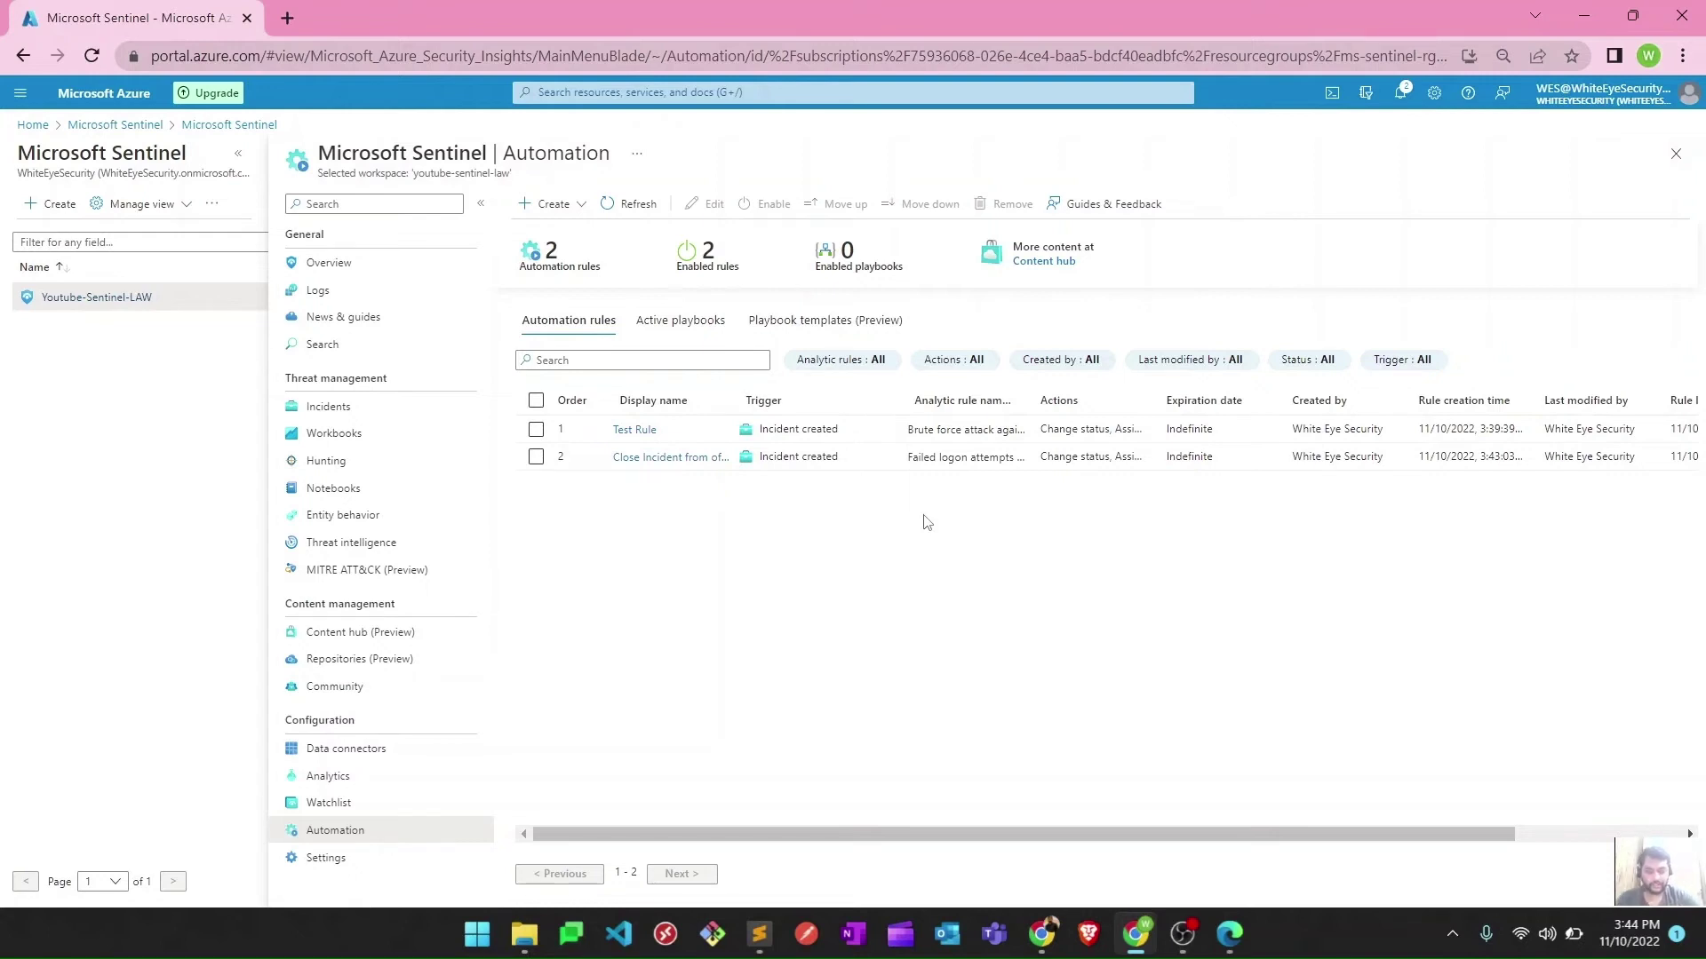
Step: Examine the playbook templates for blocking AAD users, adding users to a watchlist, blocking IPs with Azure Firewall IP groups and confirming risky AAD users
click(815, 322)
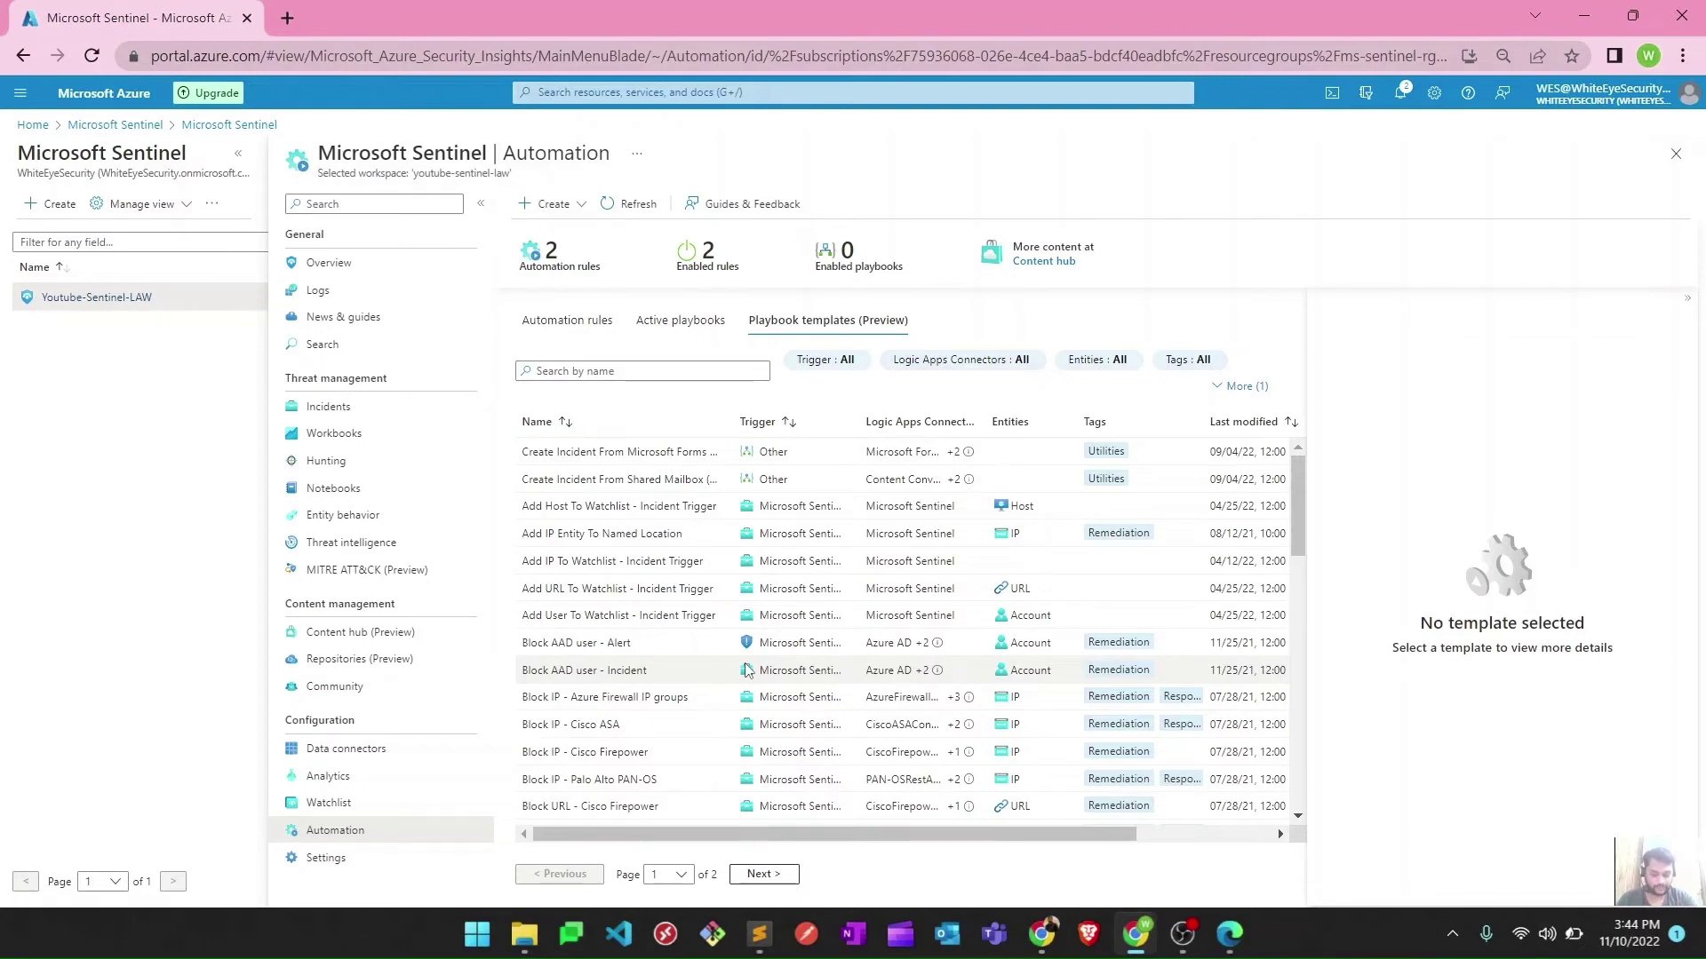
click(746, 671)
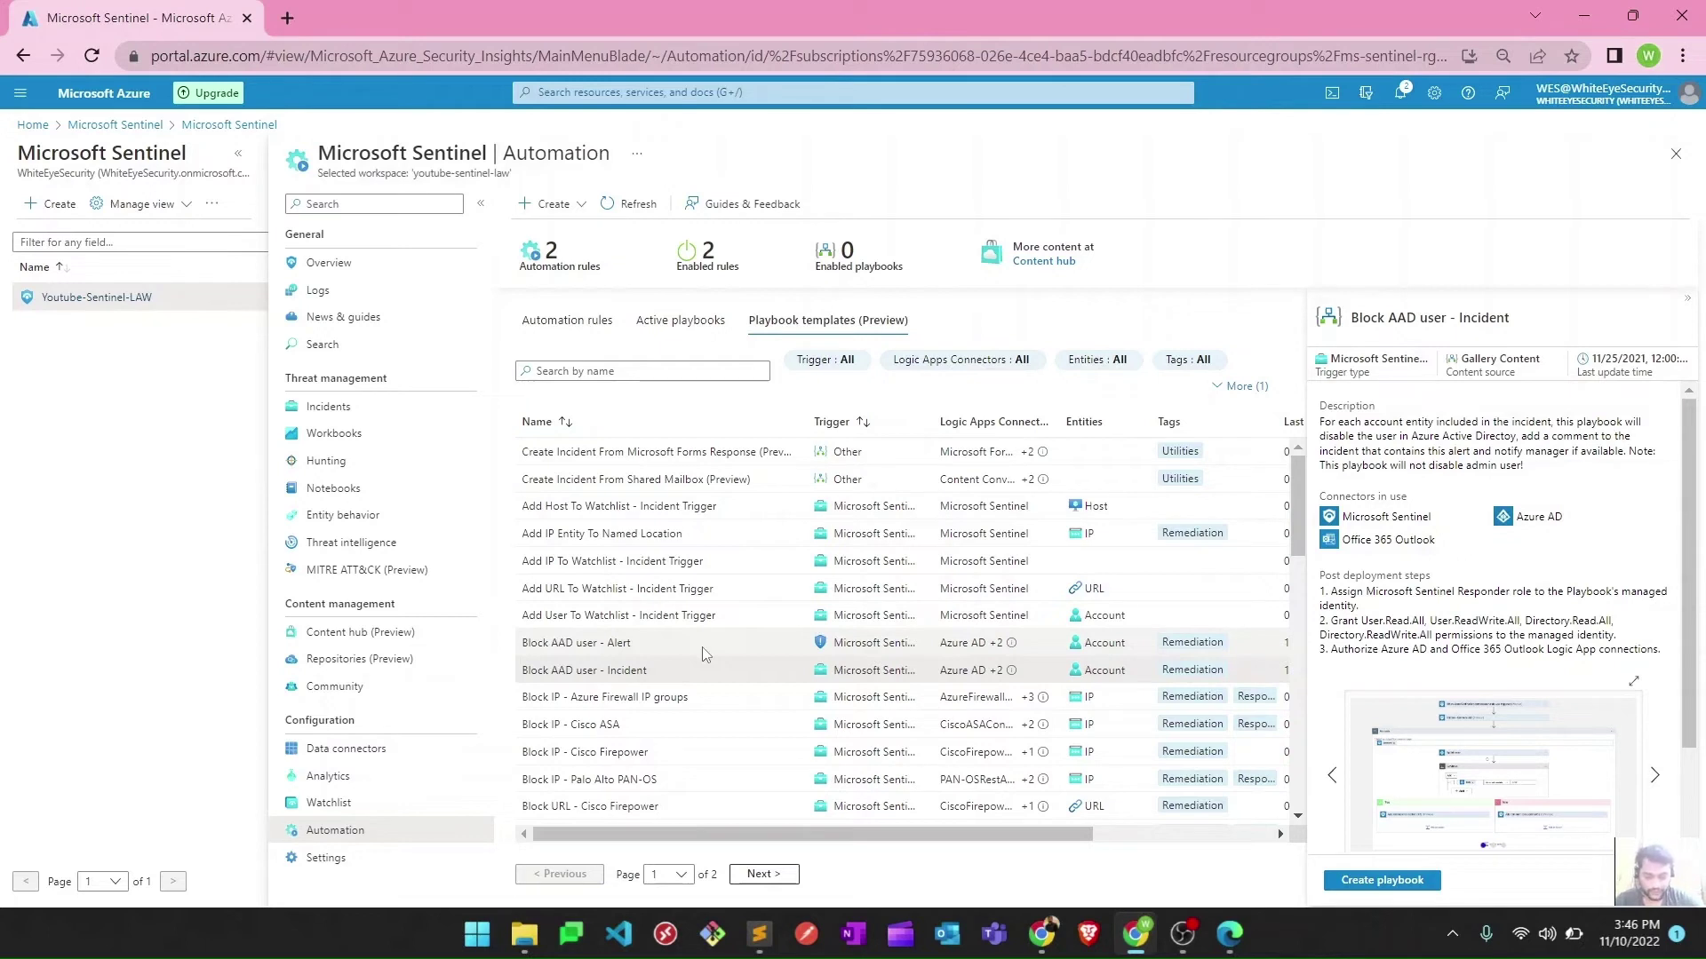
click(661, 613)
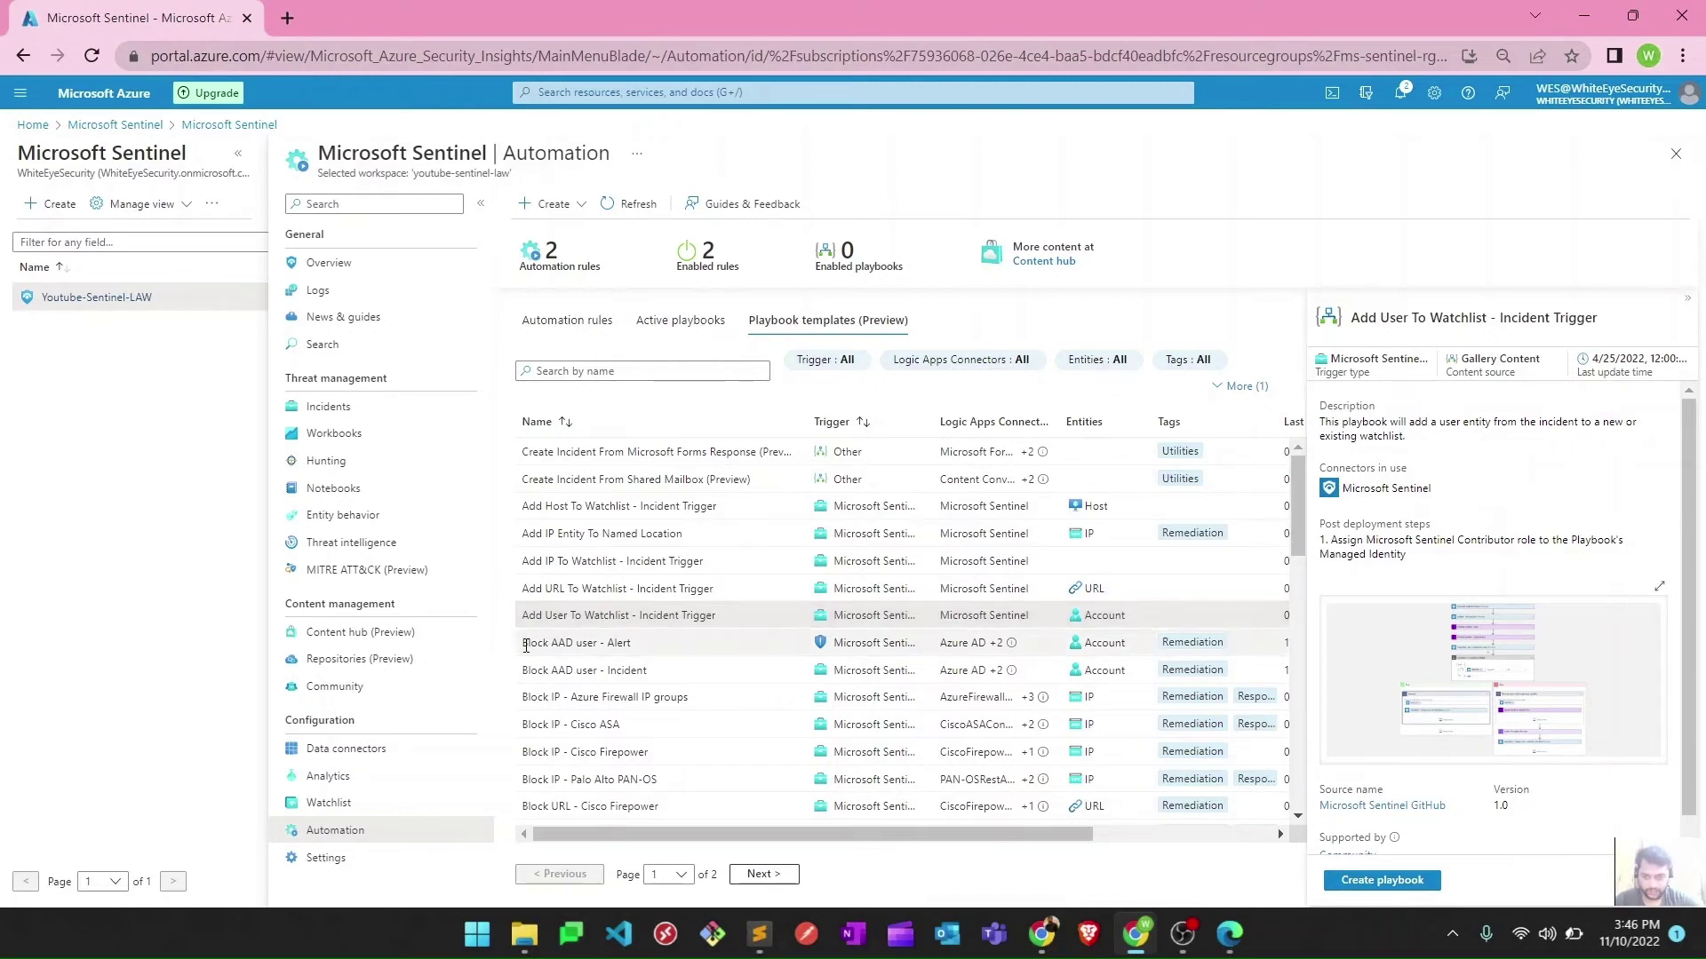
drag(525, 646, 636, 647)
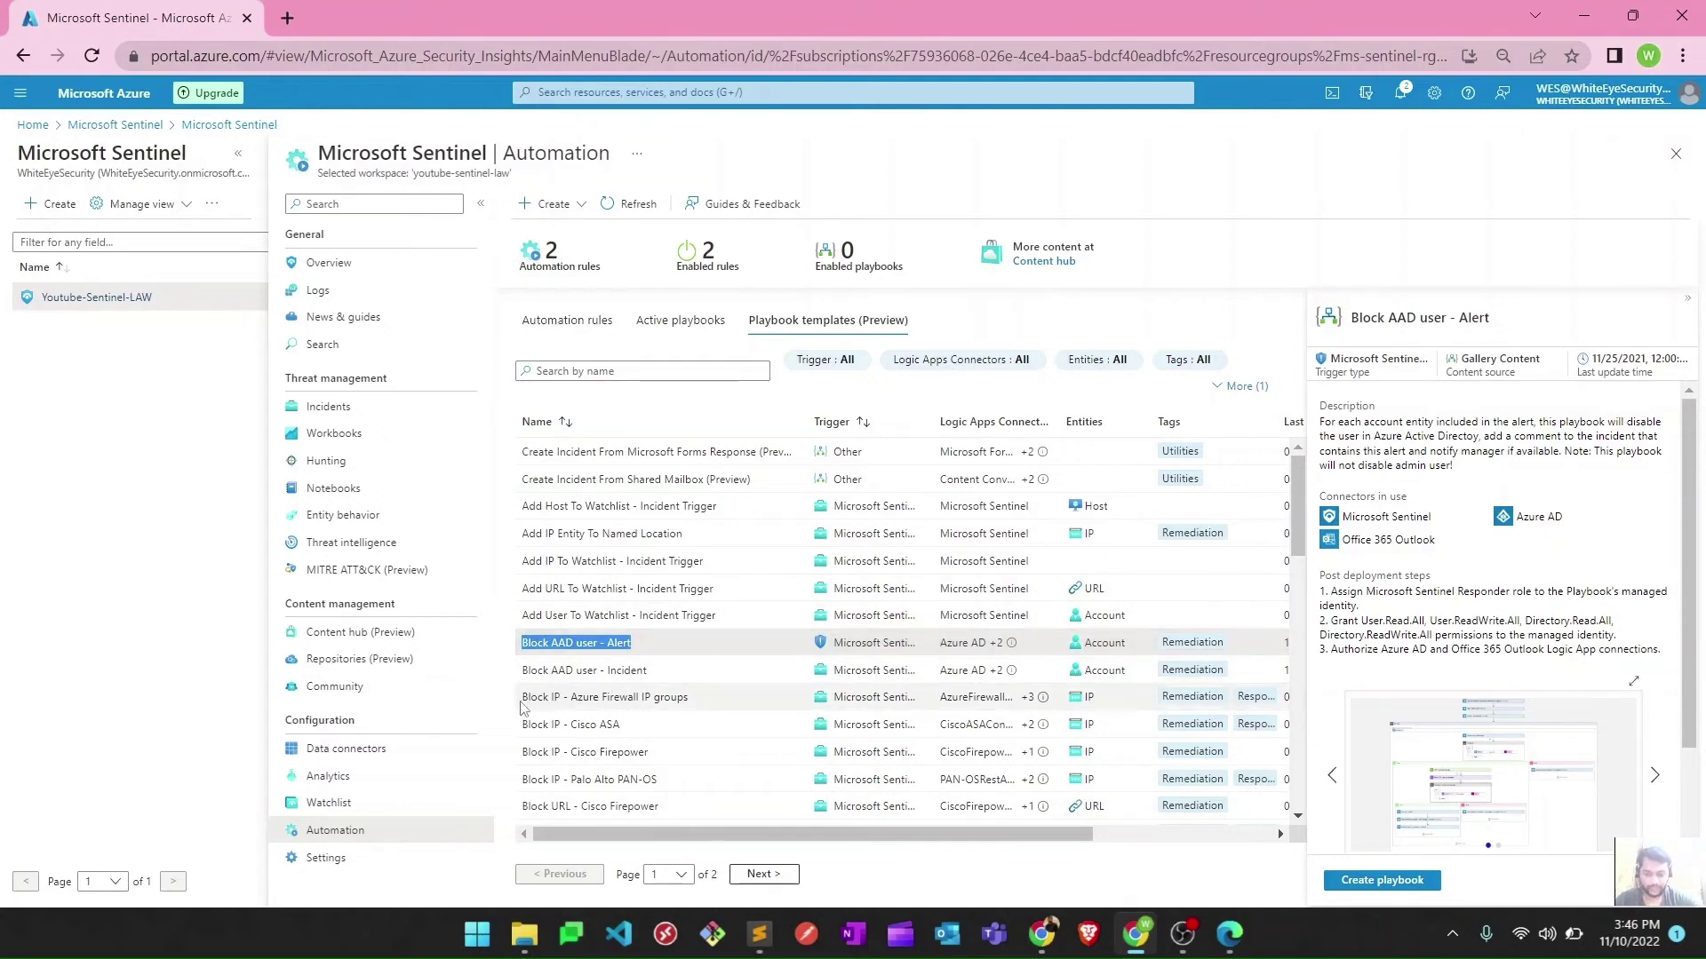
drag(522, 699, 693, 706)
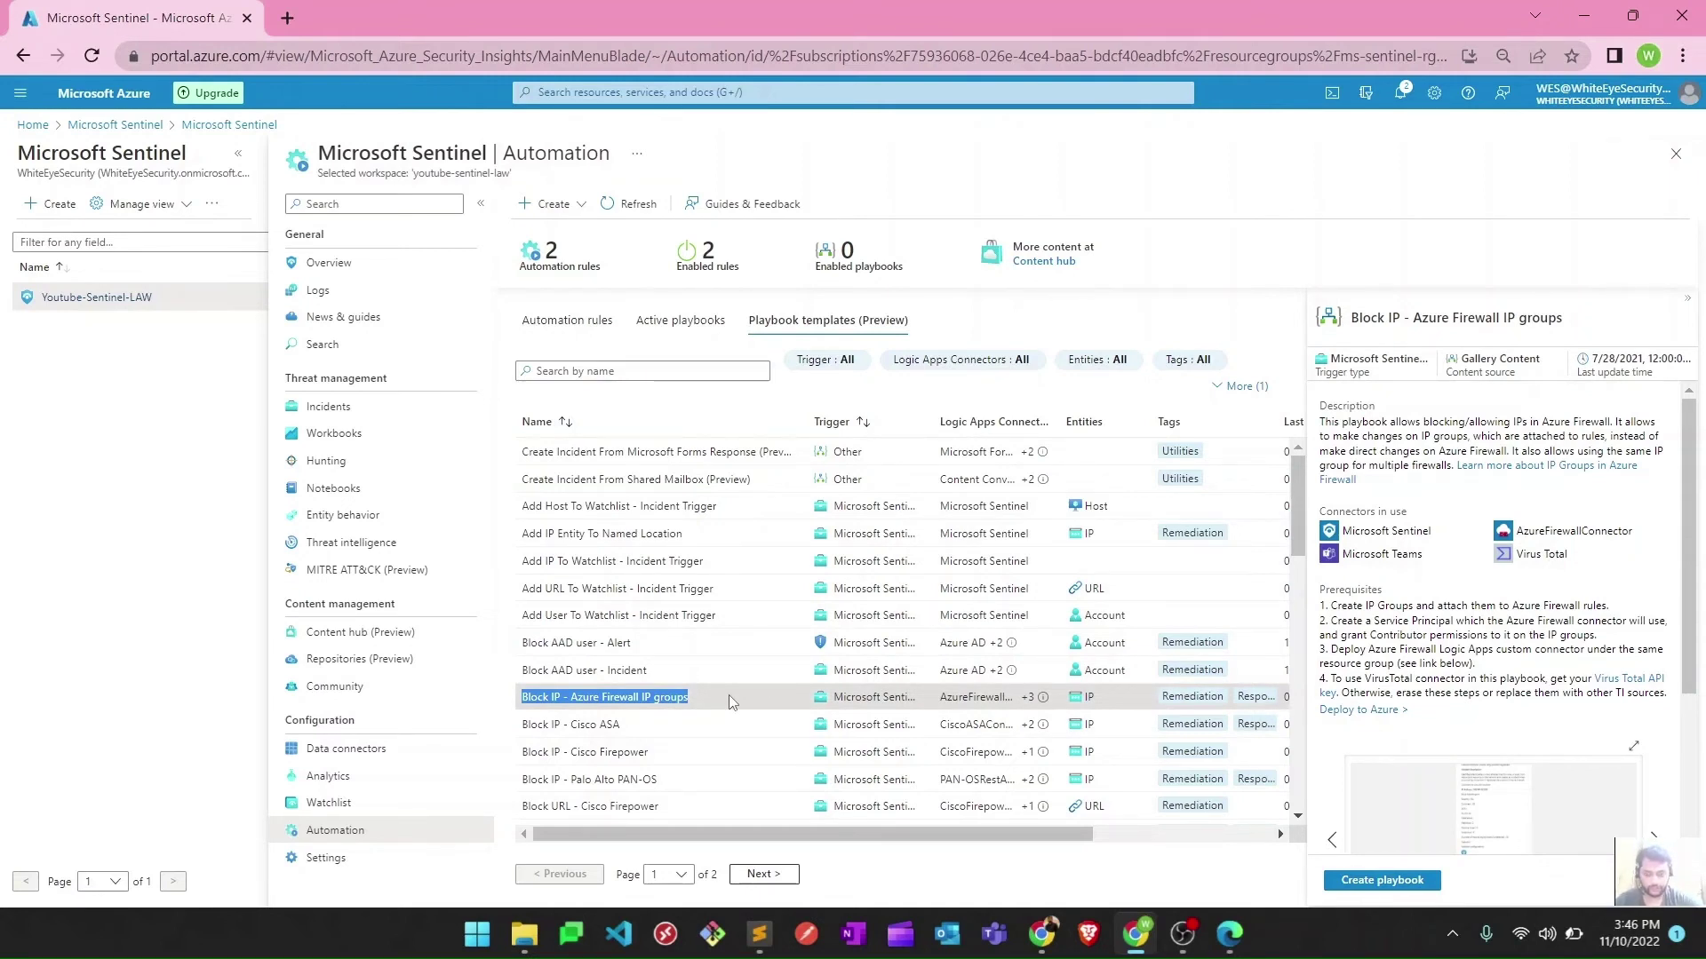
scroll(730, 701, down, 3)
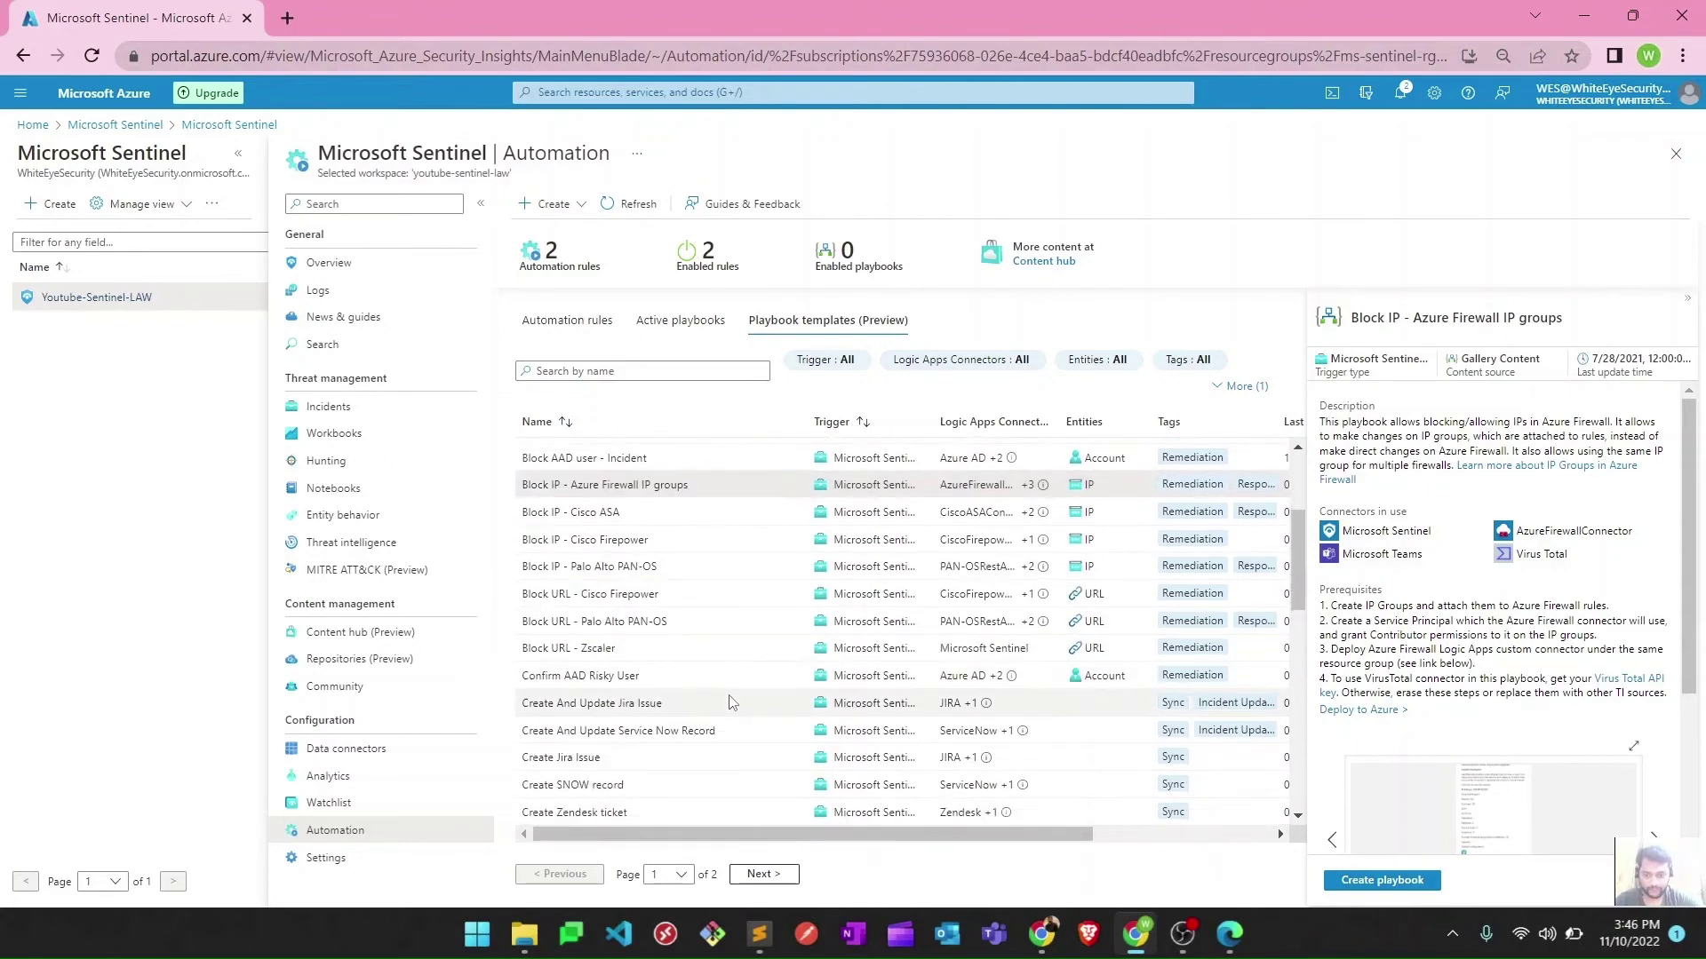
click(595, 678)
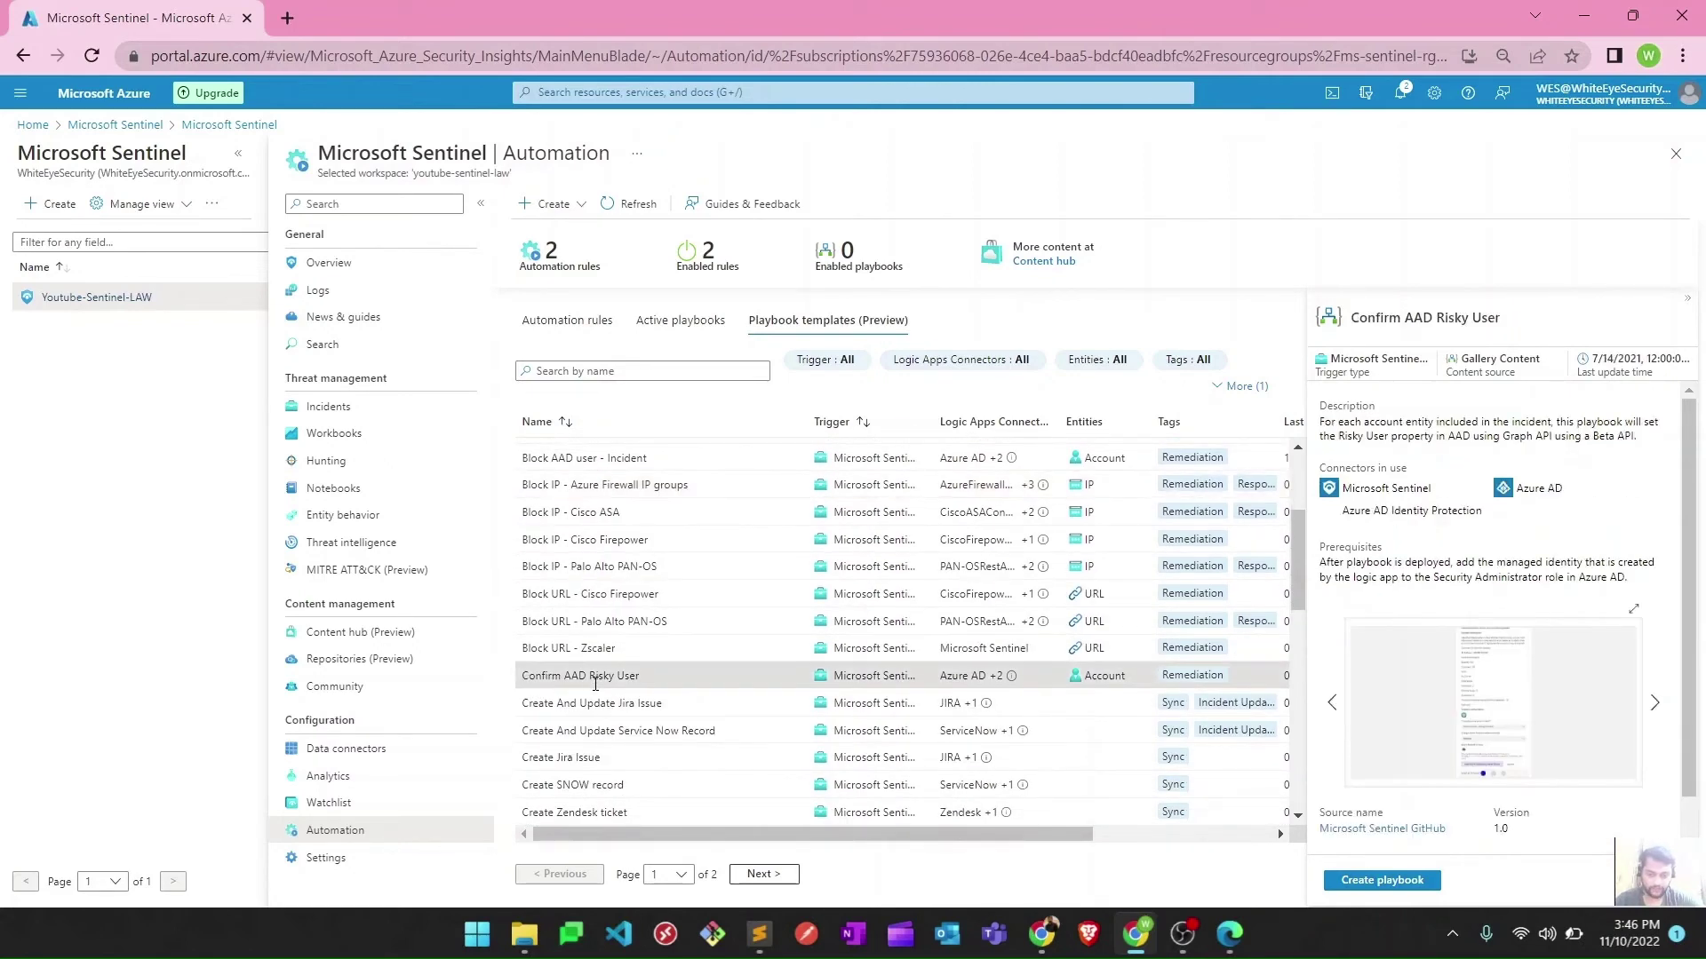
Step: Examine the playbook templates "Confirm AAD Risky User" and "Create And Update Service Now Record"
triple_click(594, 678)
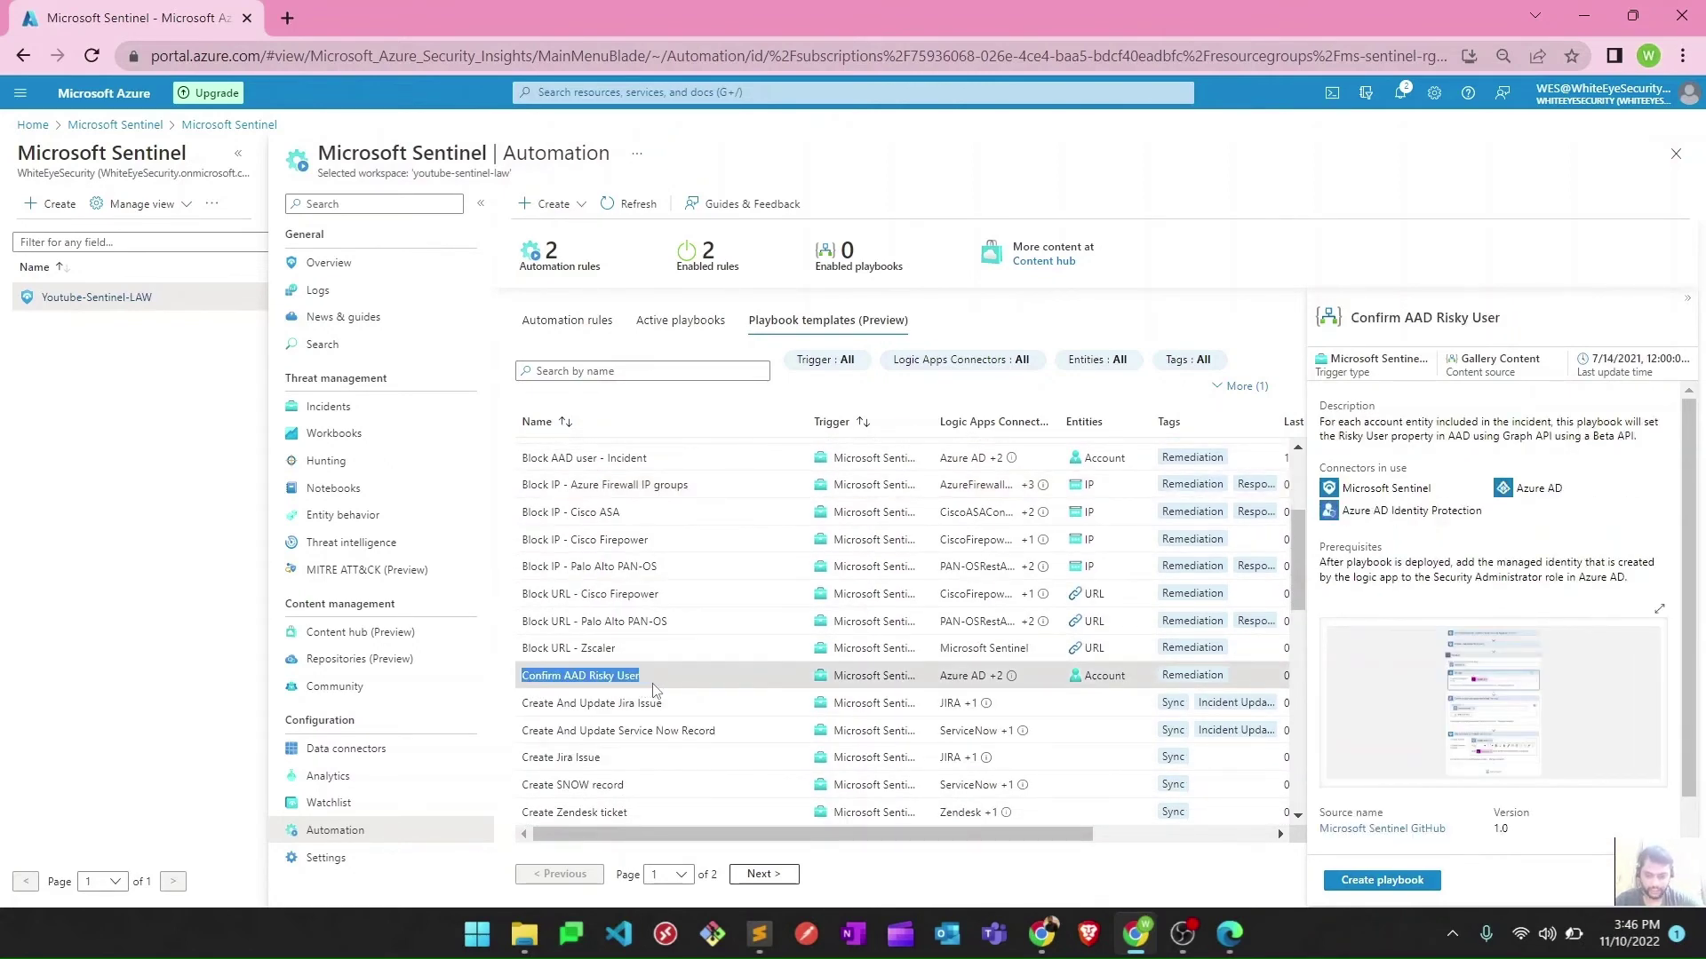
scroll(654, 691, down, 1)
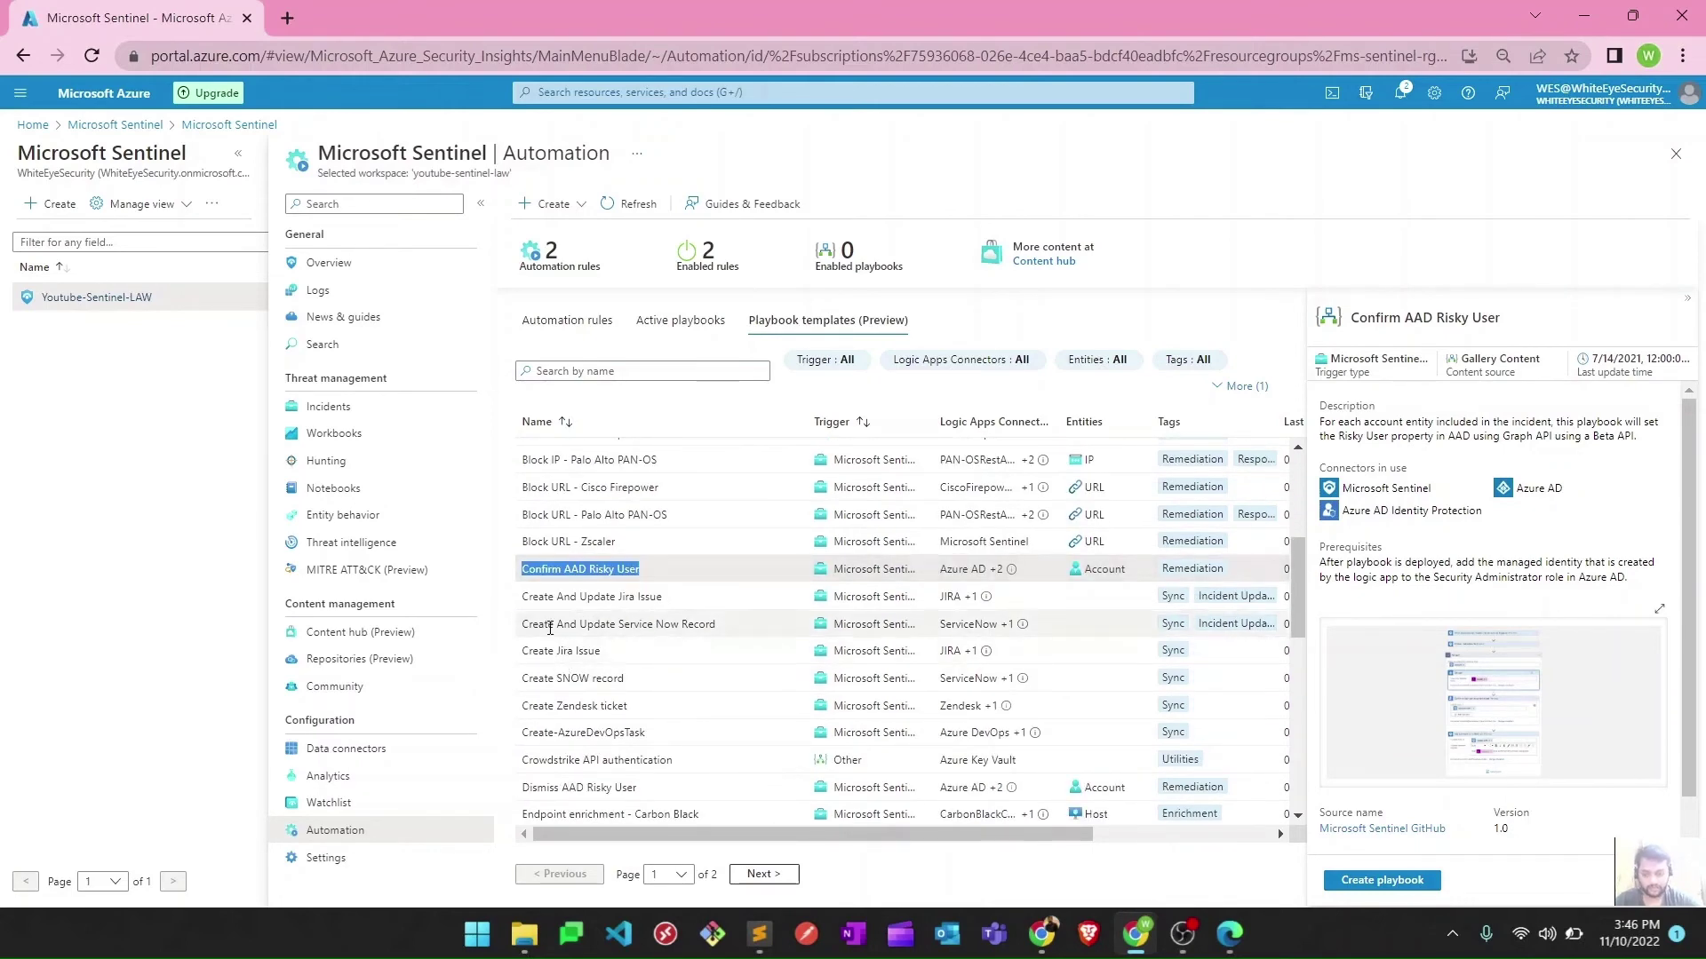
click(745, 619)
drag(548, 623, 752, 622)
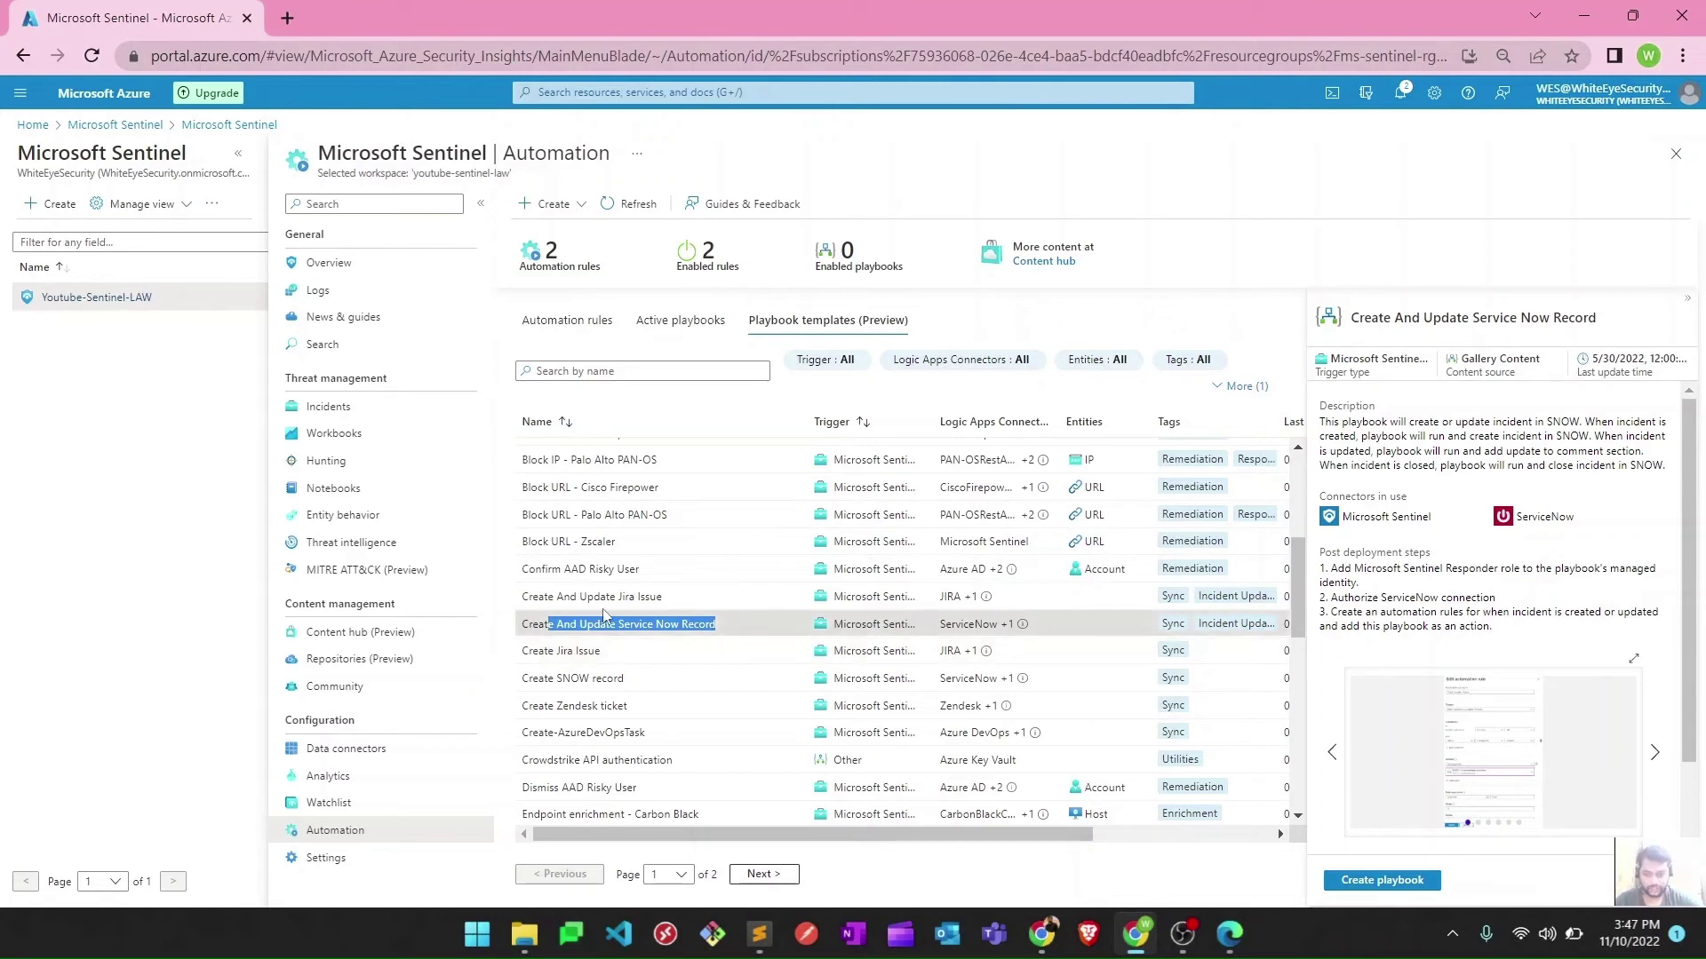
click(660, 596)
drag(664, 596, 617, 623)
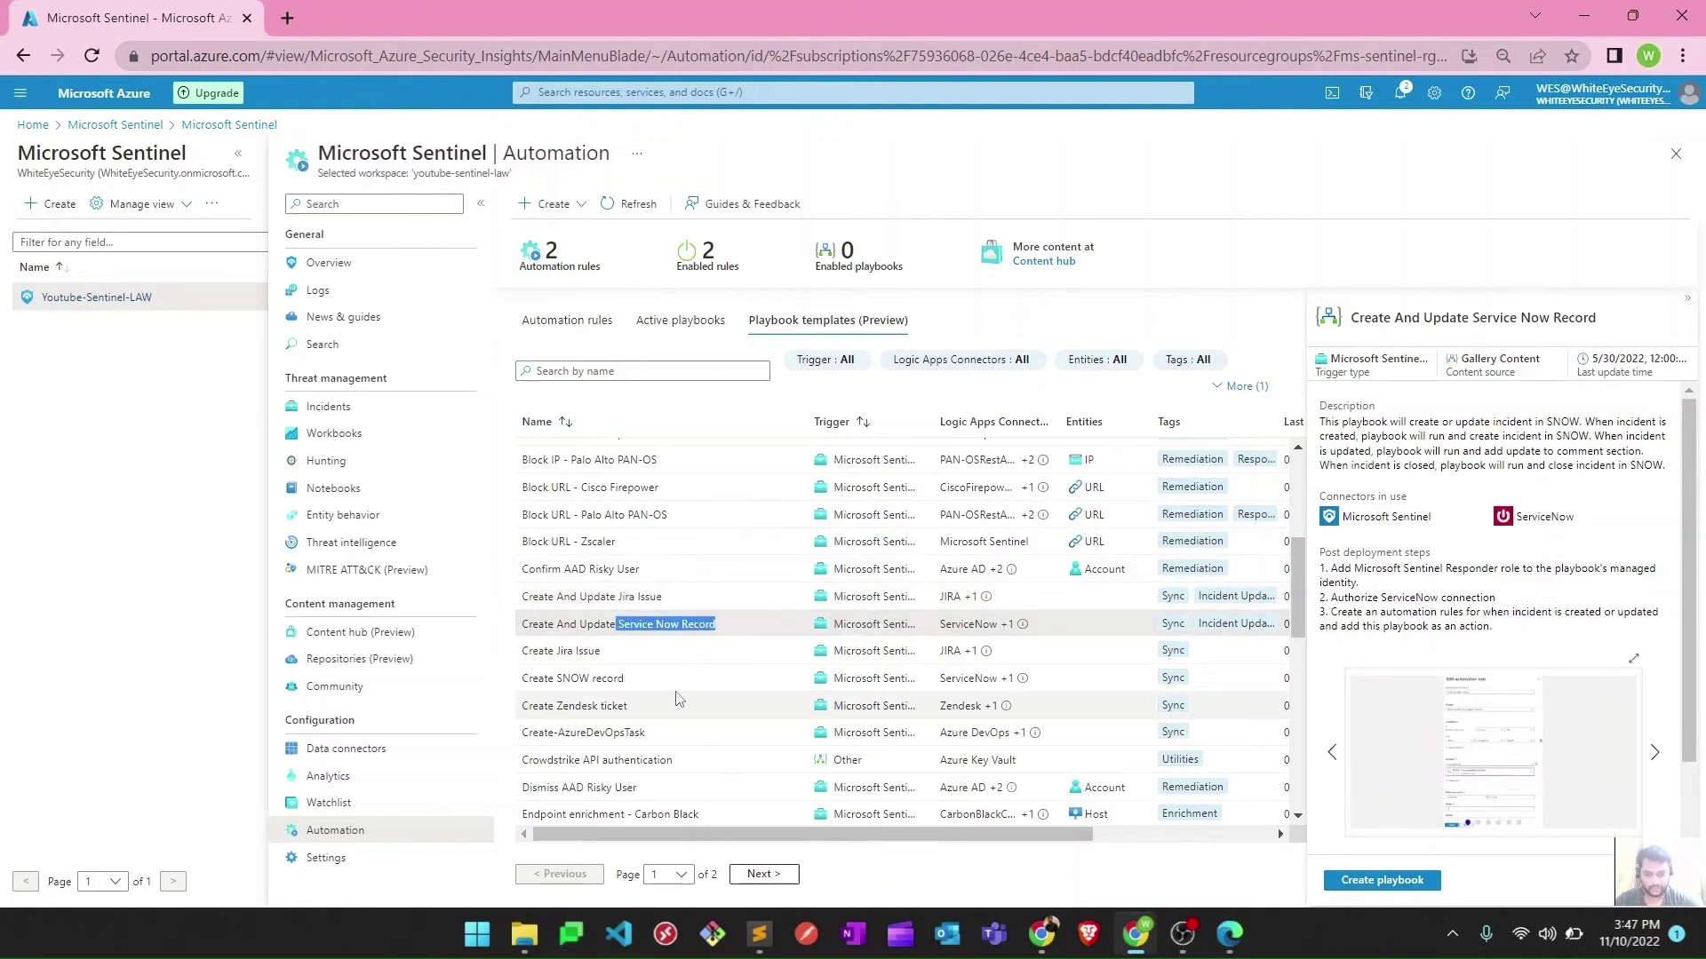
Step: Examine the playbook templates "Dismiss AAD Risky User" and "Isolate endpoint - Carbon Black"
scroll(675, 699, down, 2)
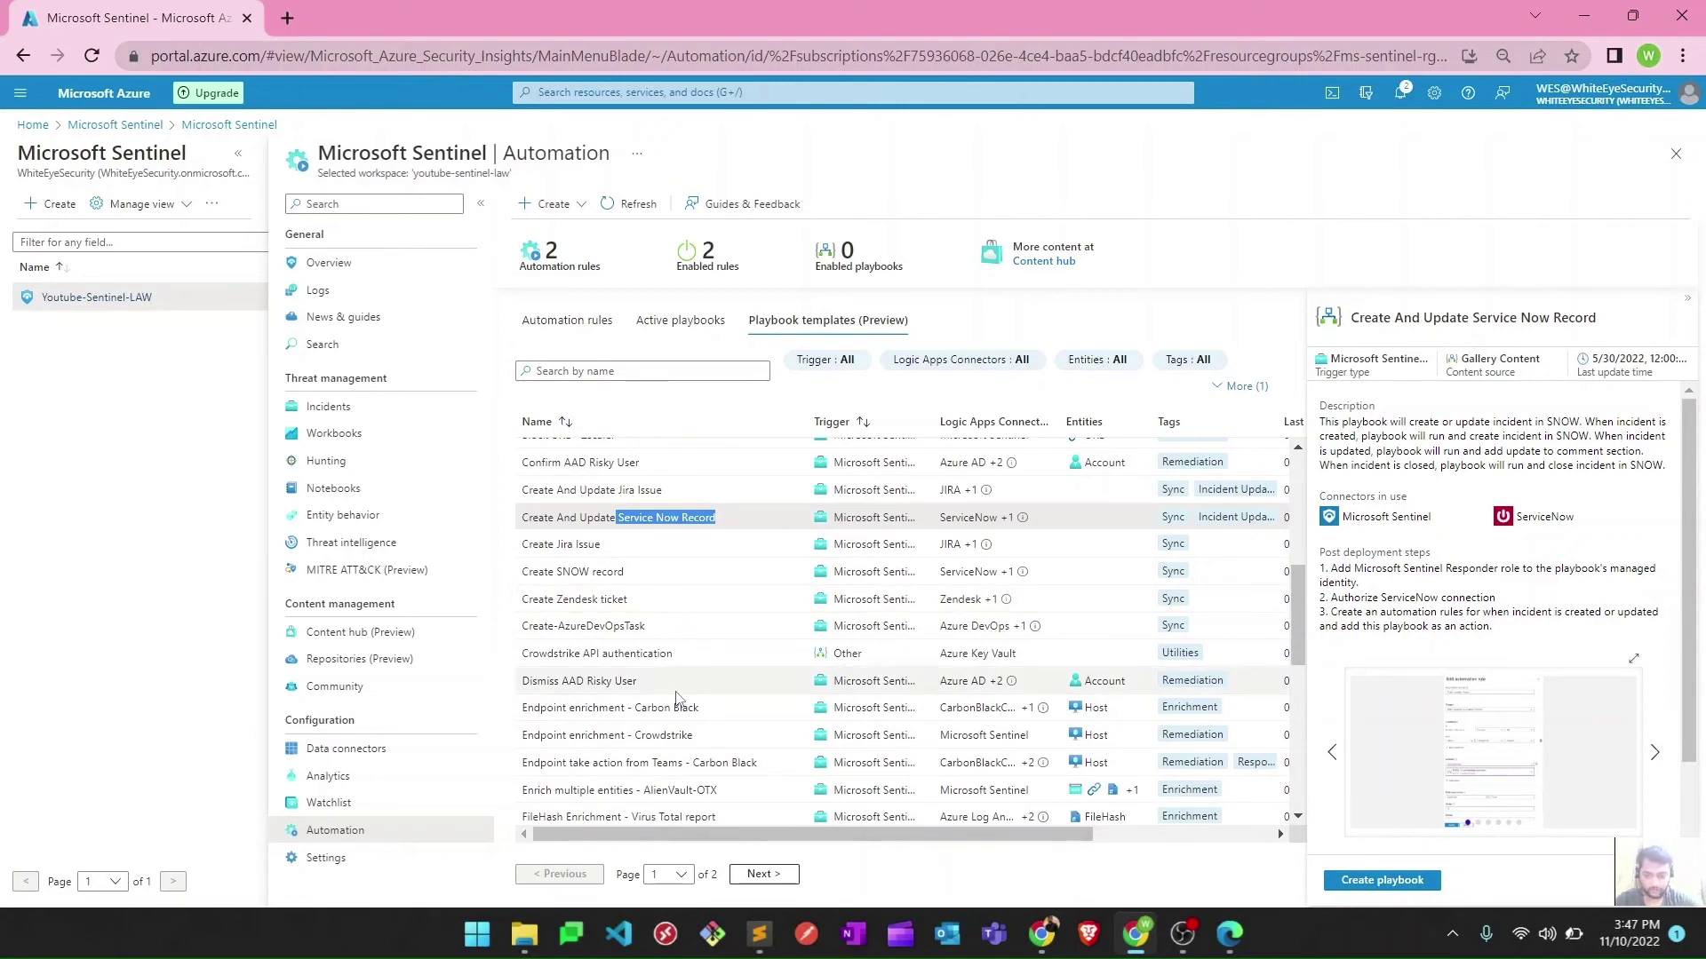
scroll(675, 698, down, 2)
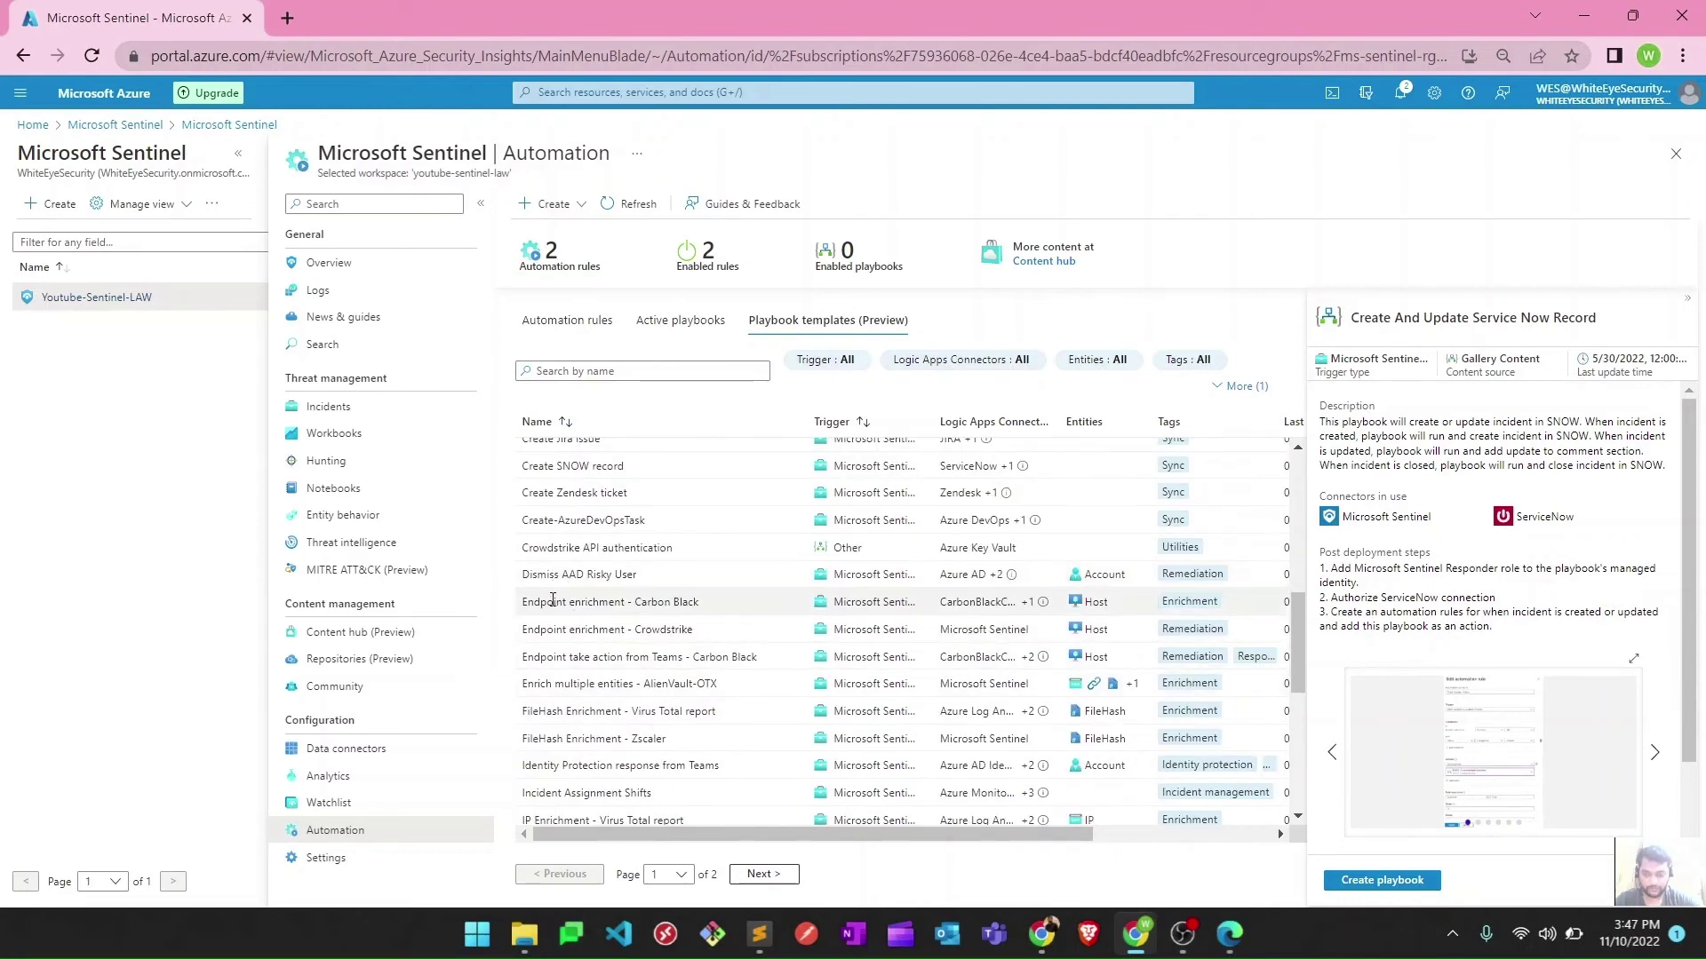
drag(524, 574, 665, 587)
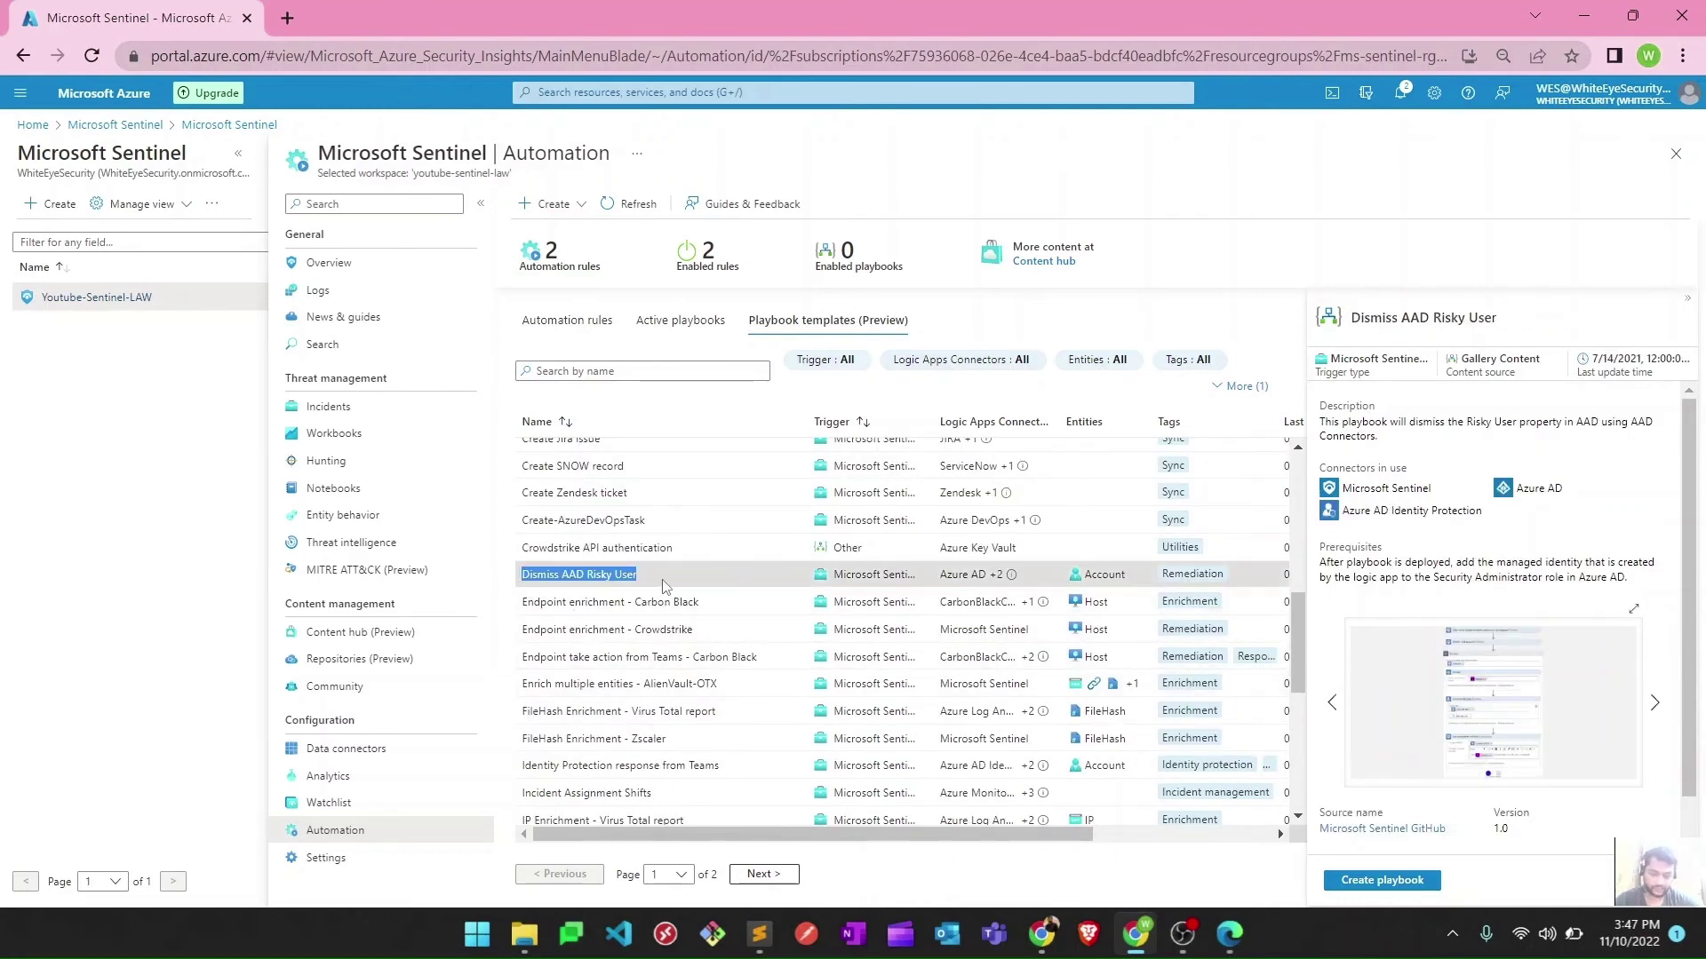
scroll(670, 617, down, 1)
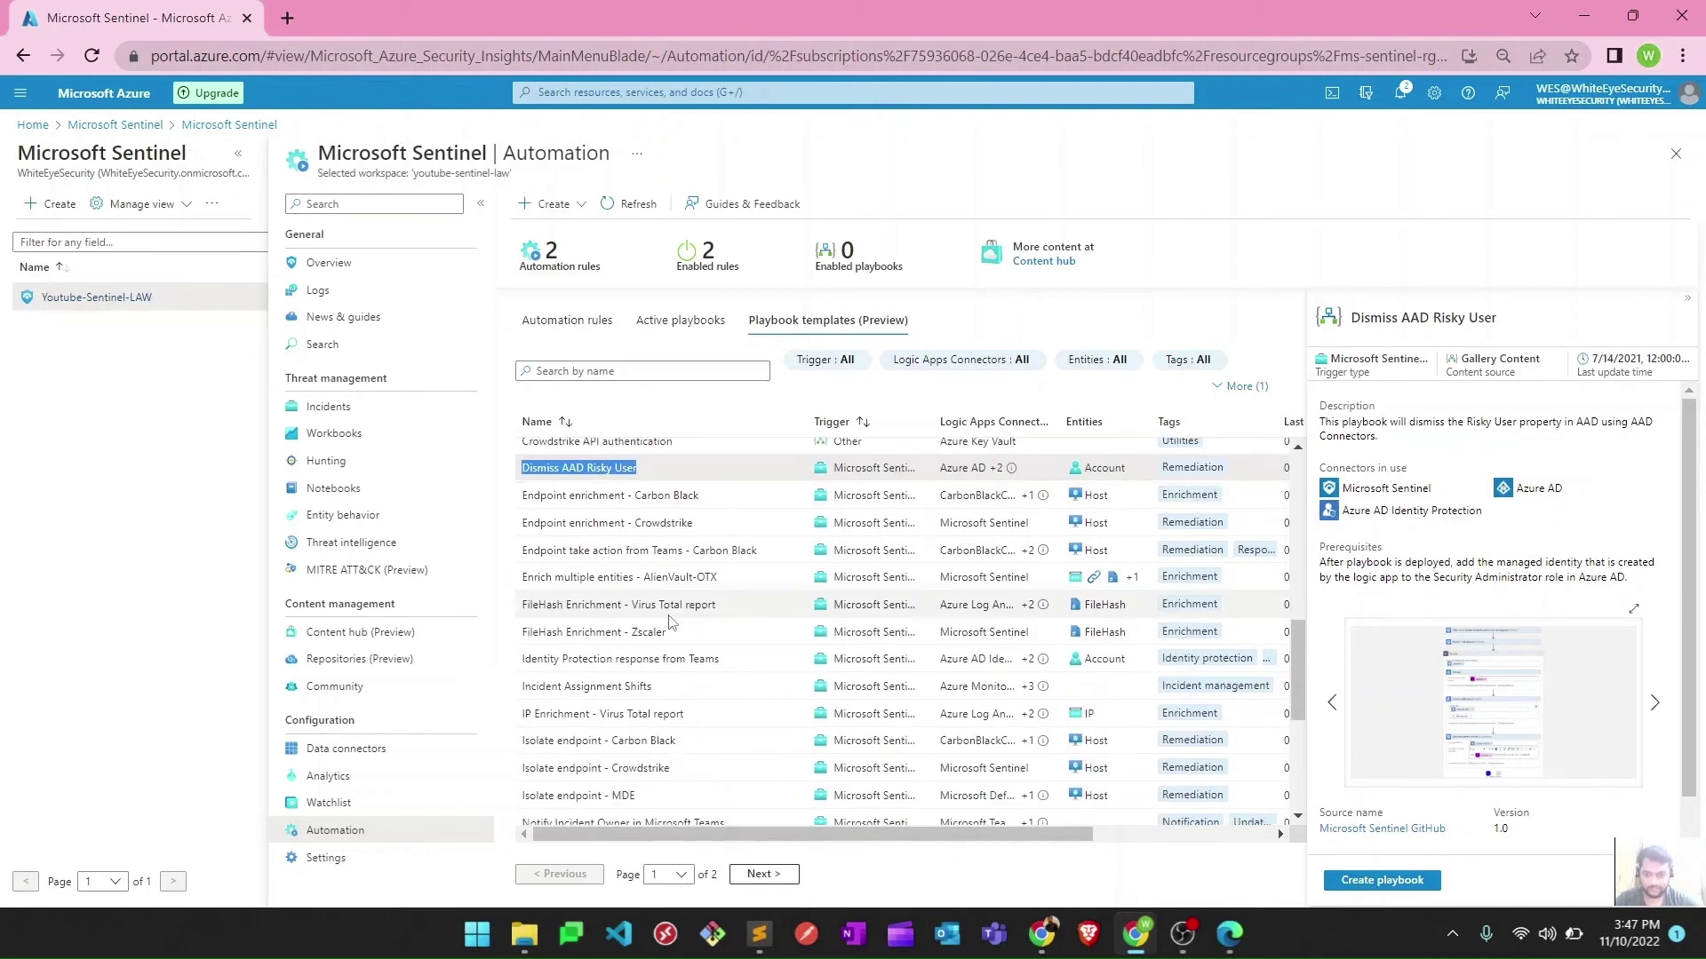
scroll(670, 622, down, 1)
click(670, 626)
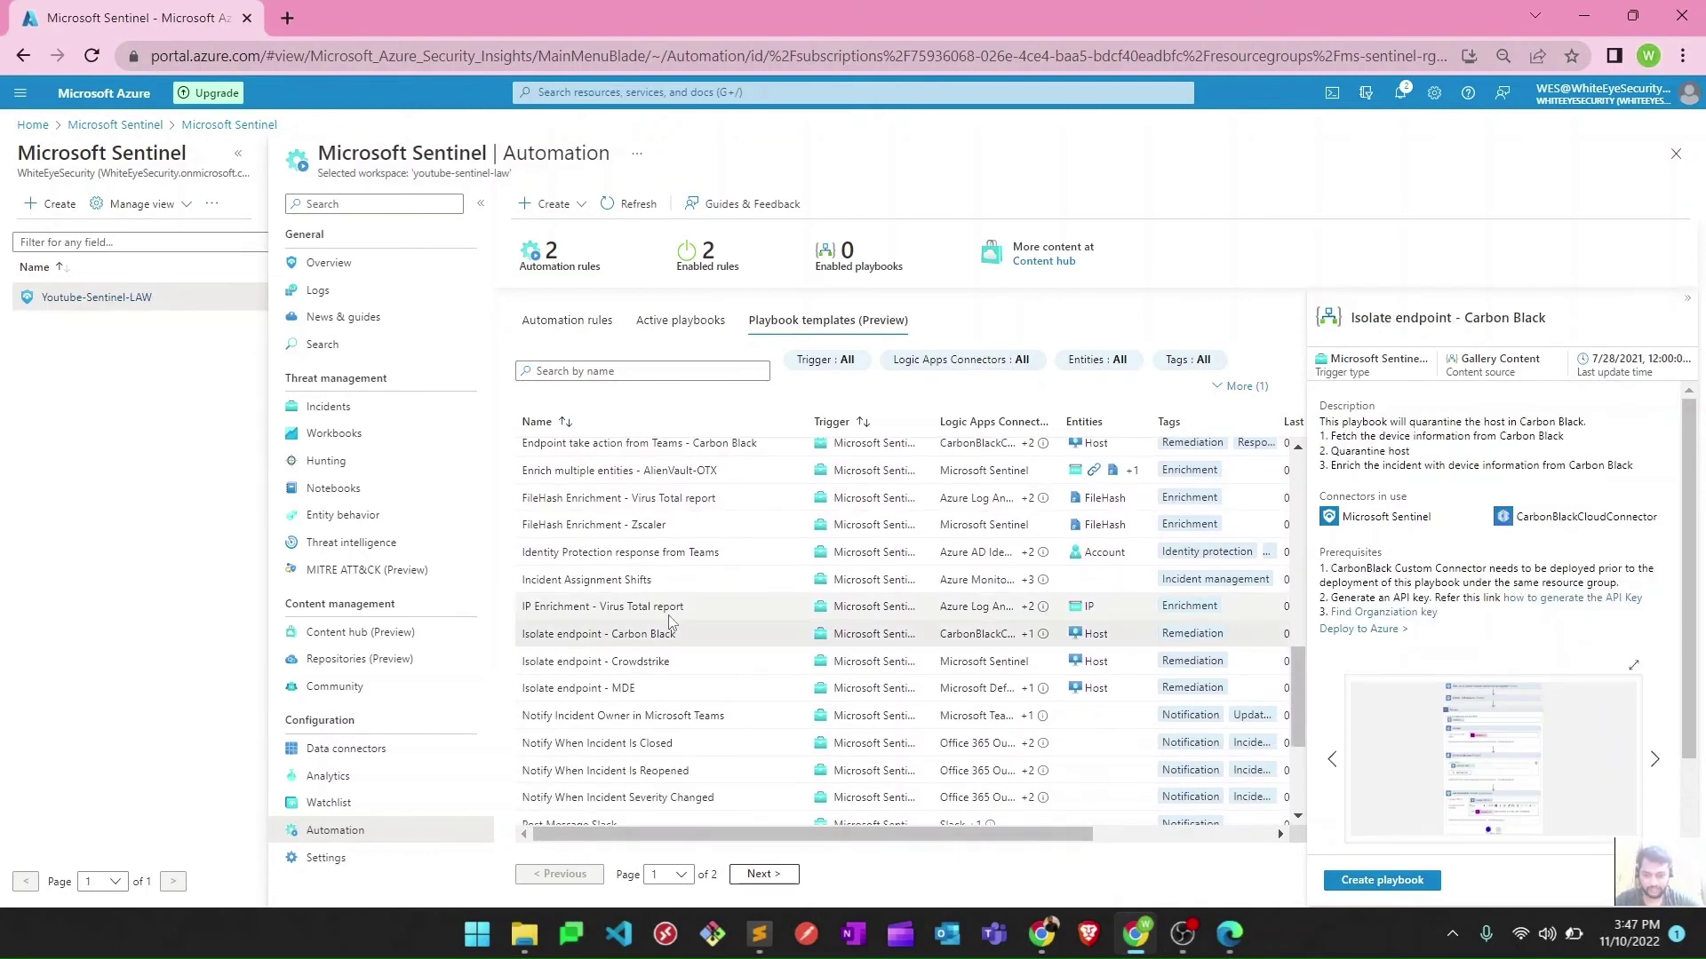
Step: Examine the notification playbook templates "Notify When Incident Is Closed" and "Notify When Incident Is Reopened"
scroll(669, 622, down, 1)
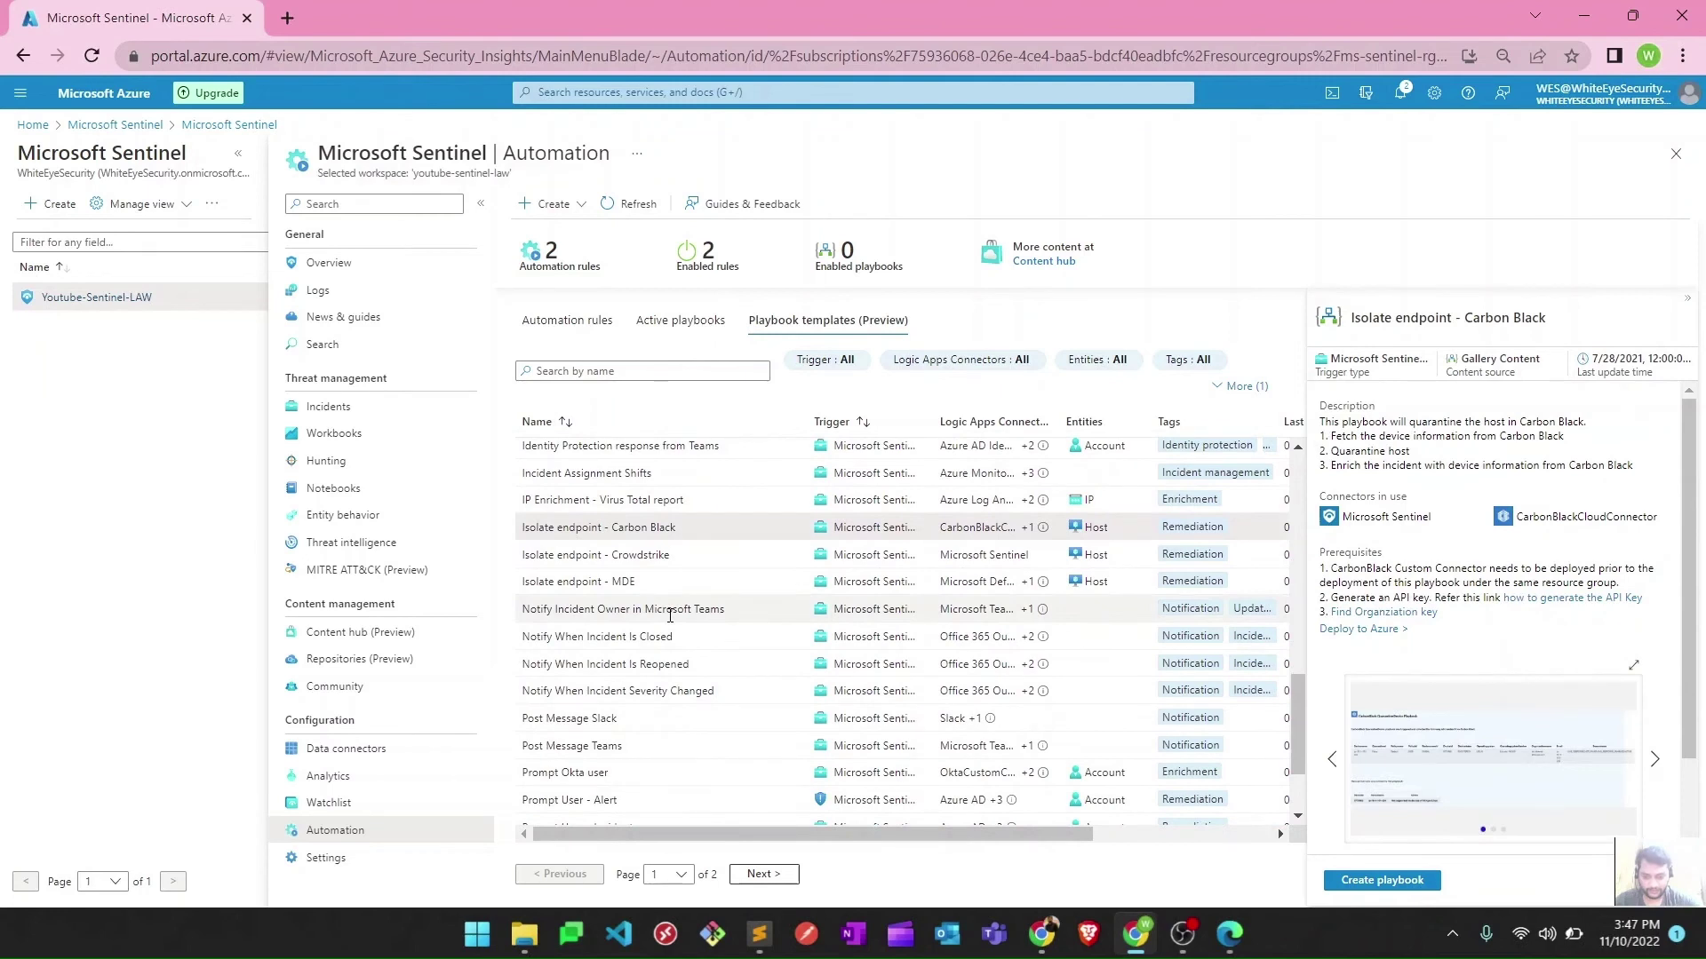
scroll(670, 618, down, 1)
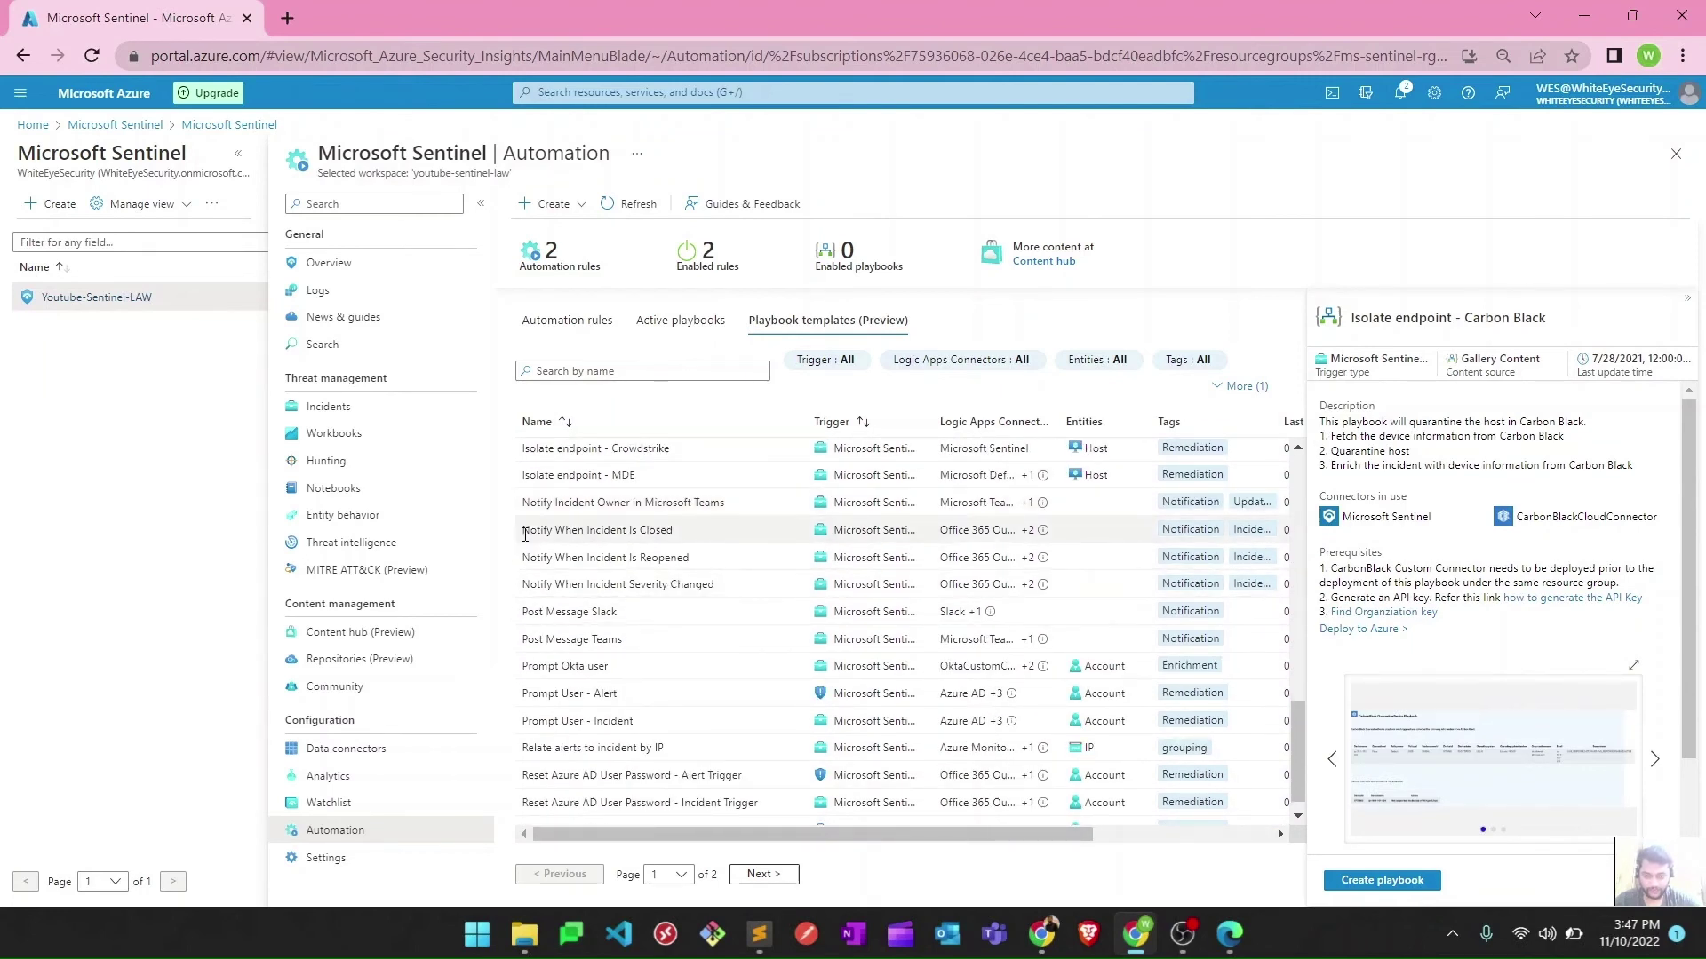
click(583, 532)
drag(583, 539, 692, 542)
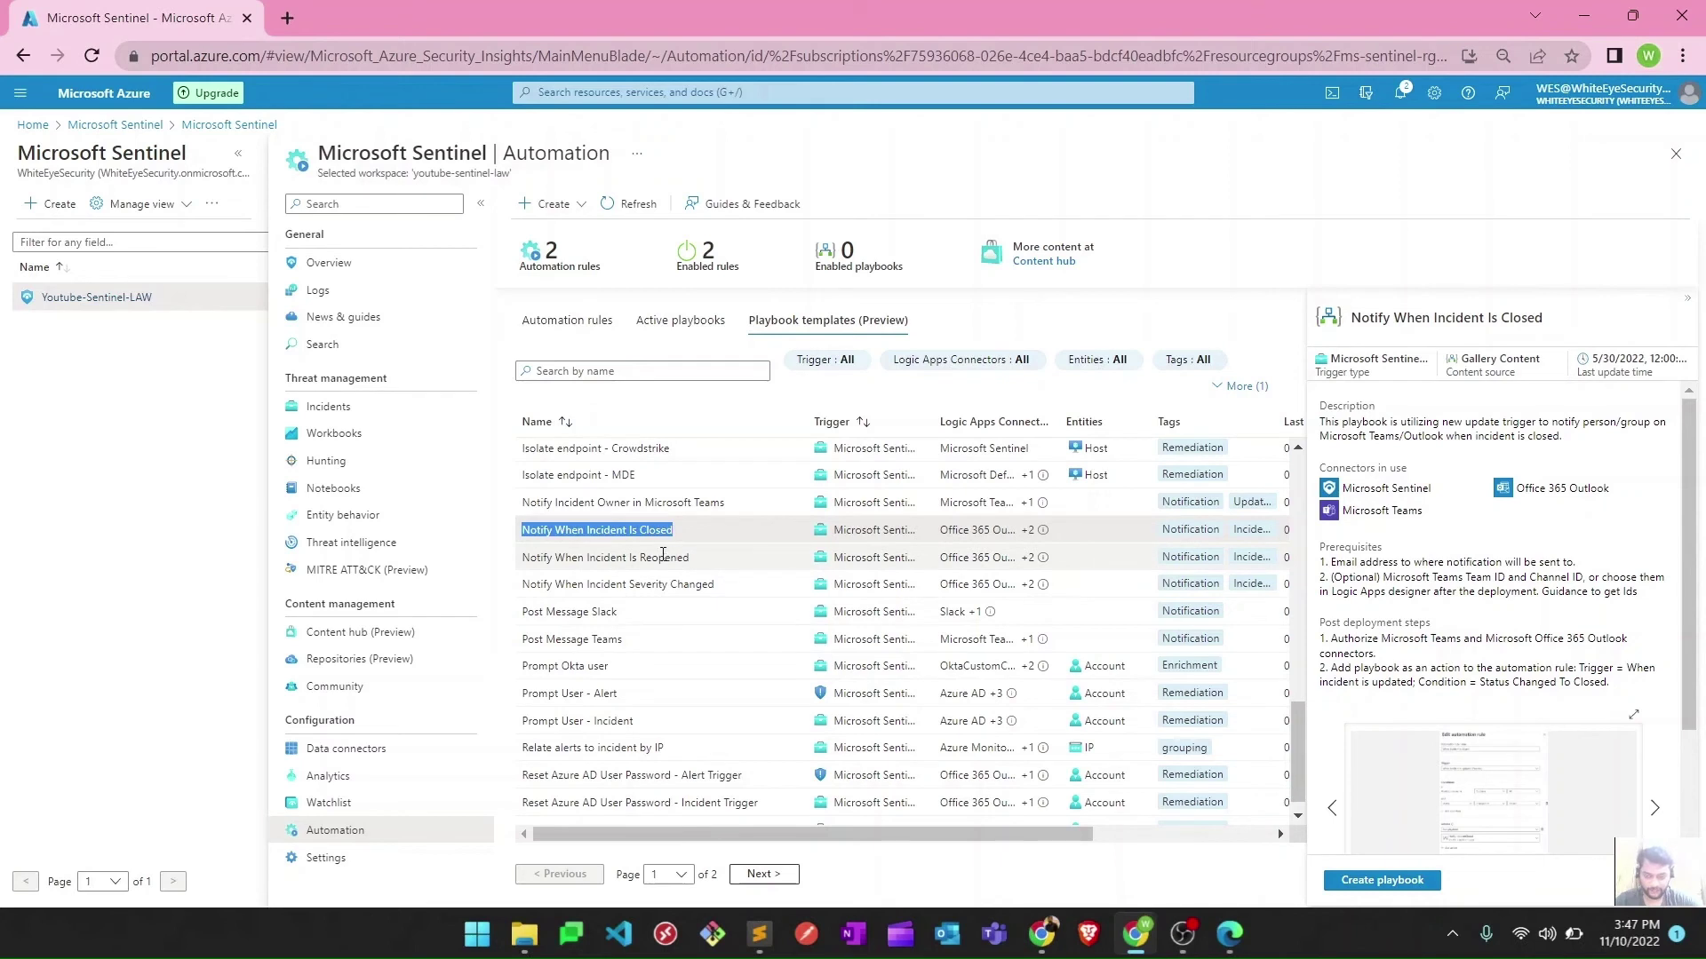
click(663, 557)
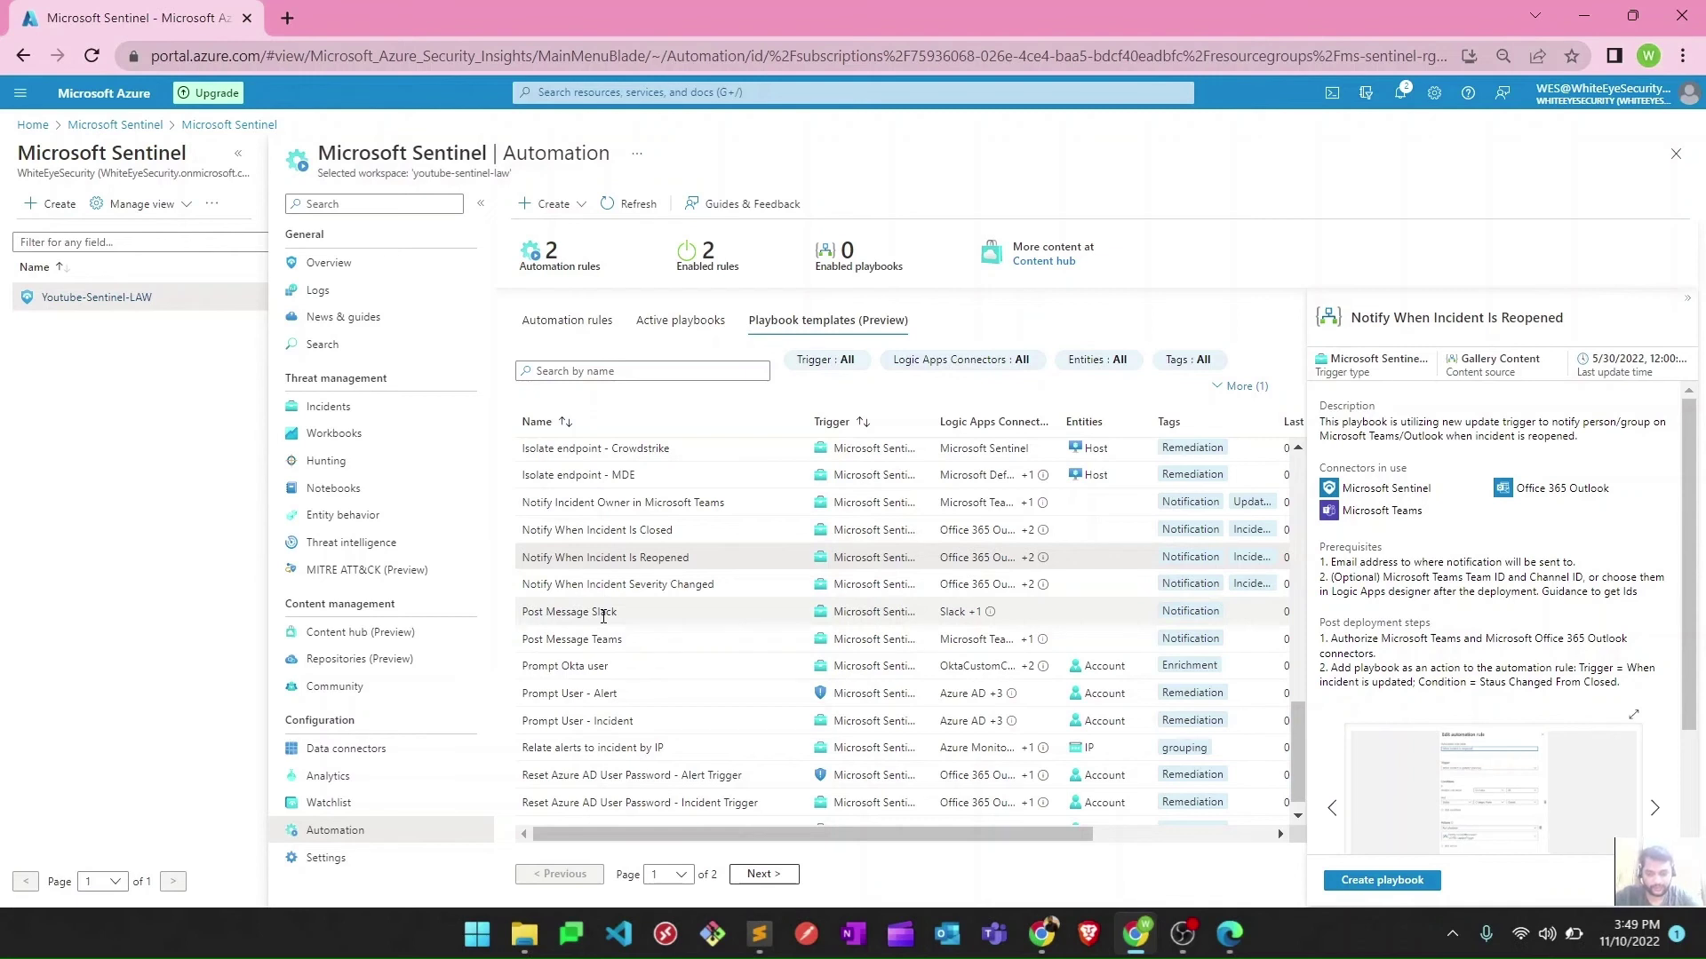
scroll(603, 617, down, 1)
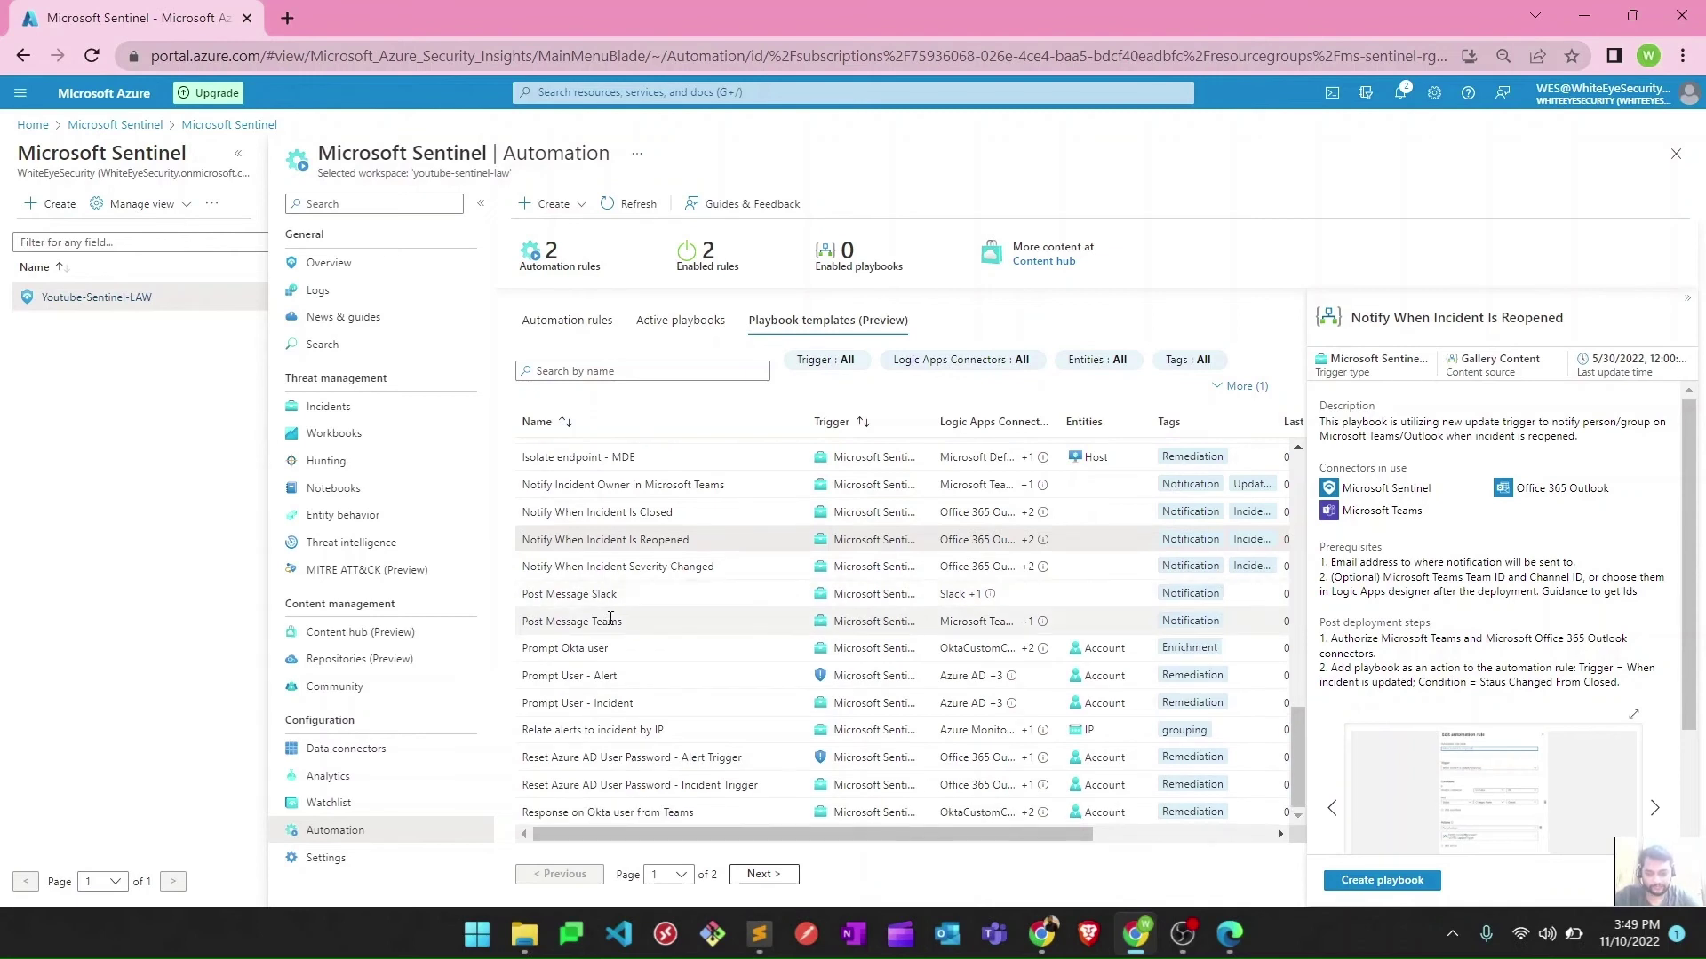
scroll(610, 620, up, 5)
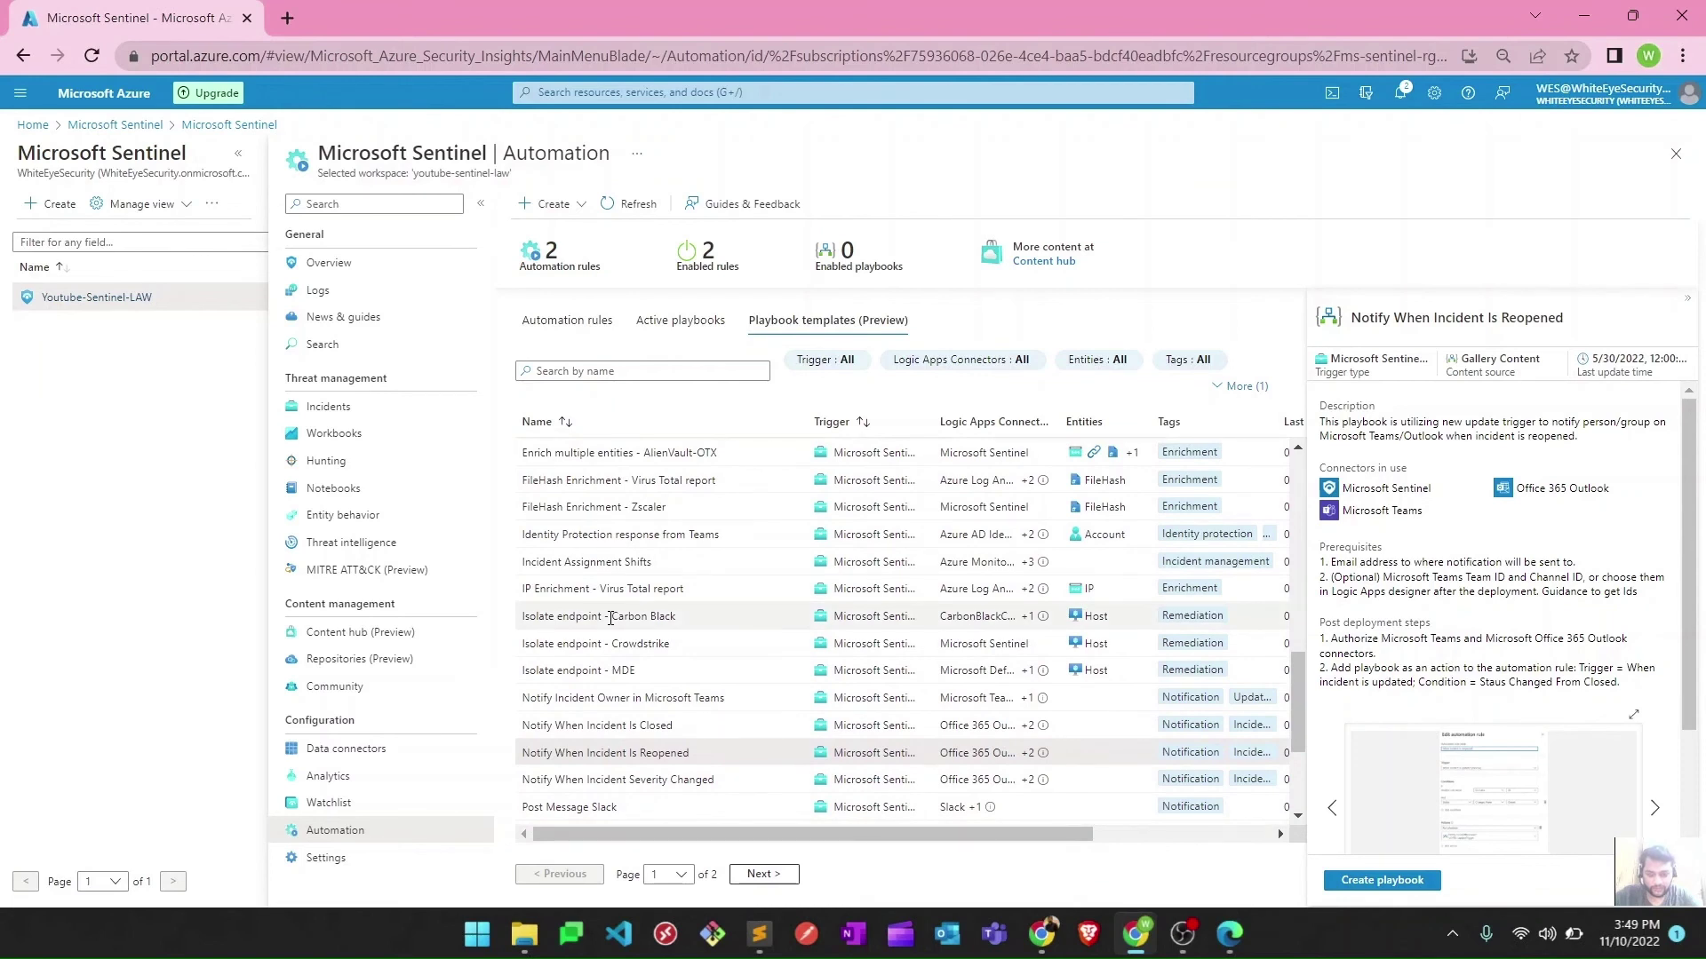
Step: Search the playbook templates for "send email", examine "Send email with formatted incident report", and clear the search
click(645, 371)
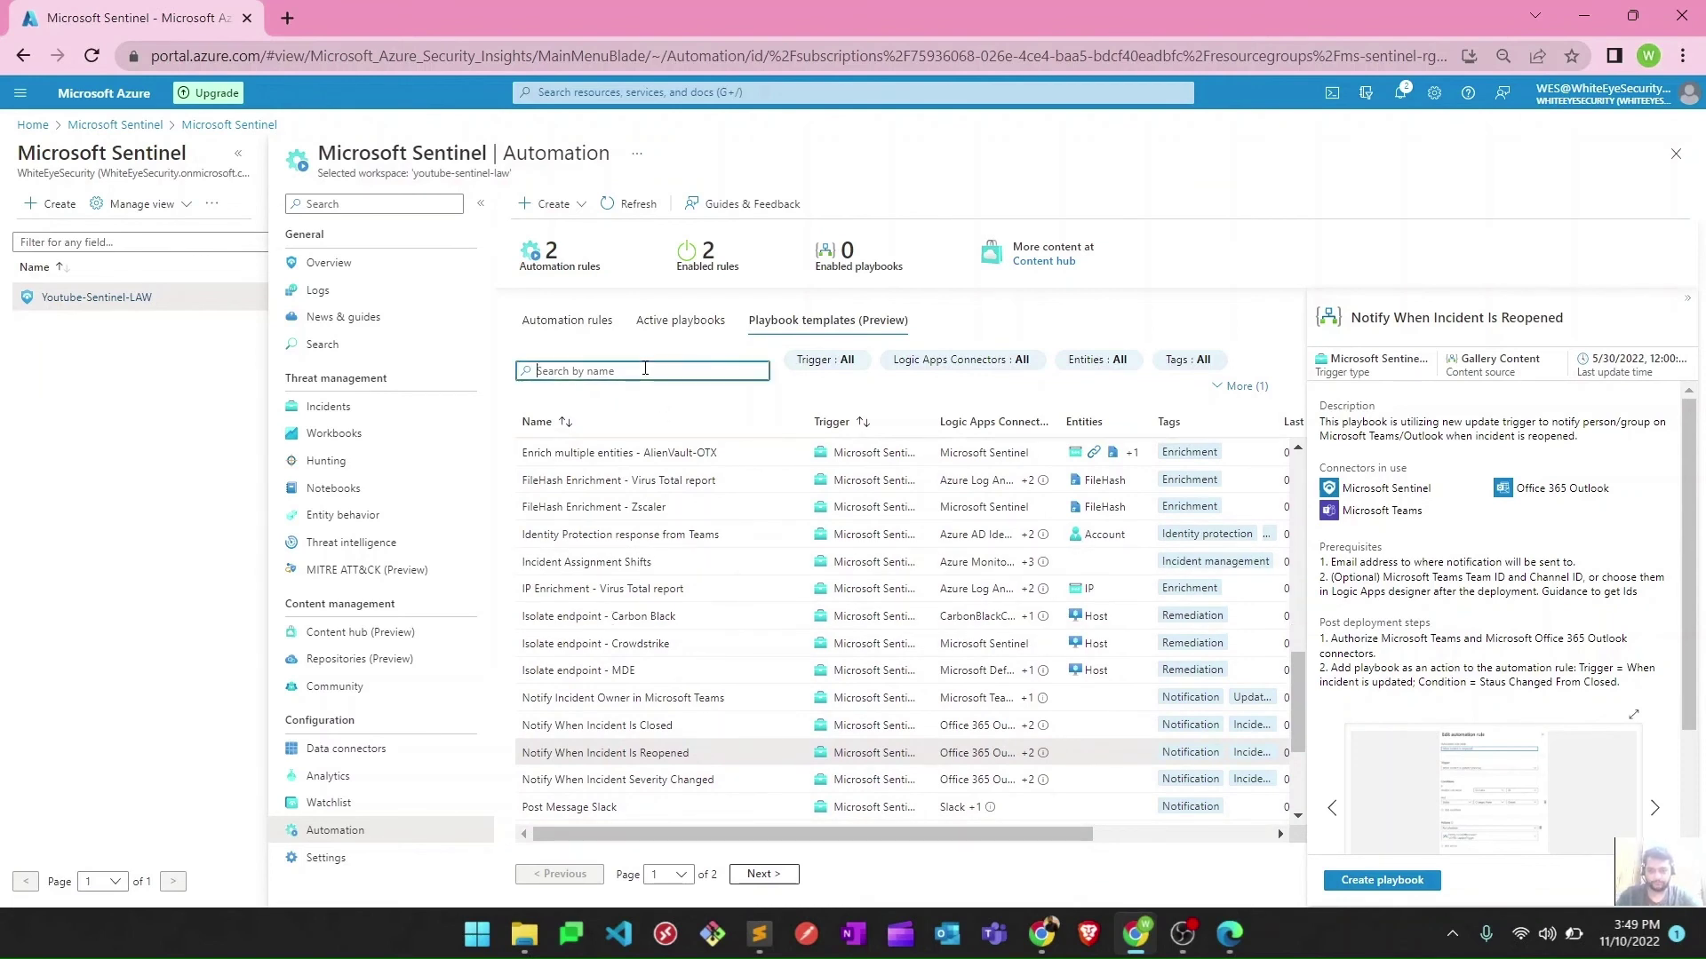
text(send)
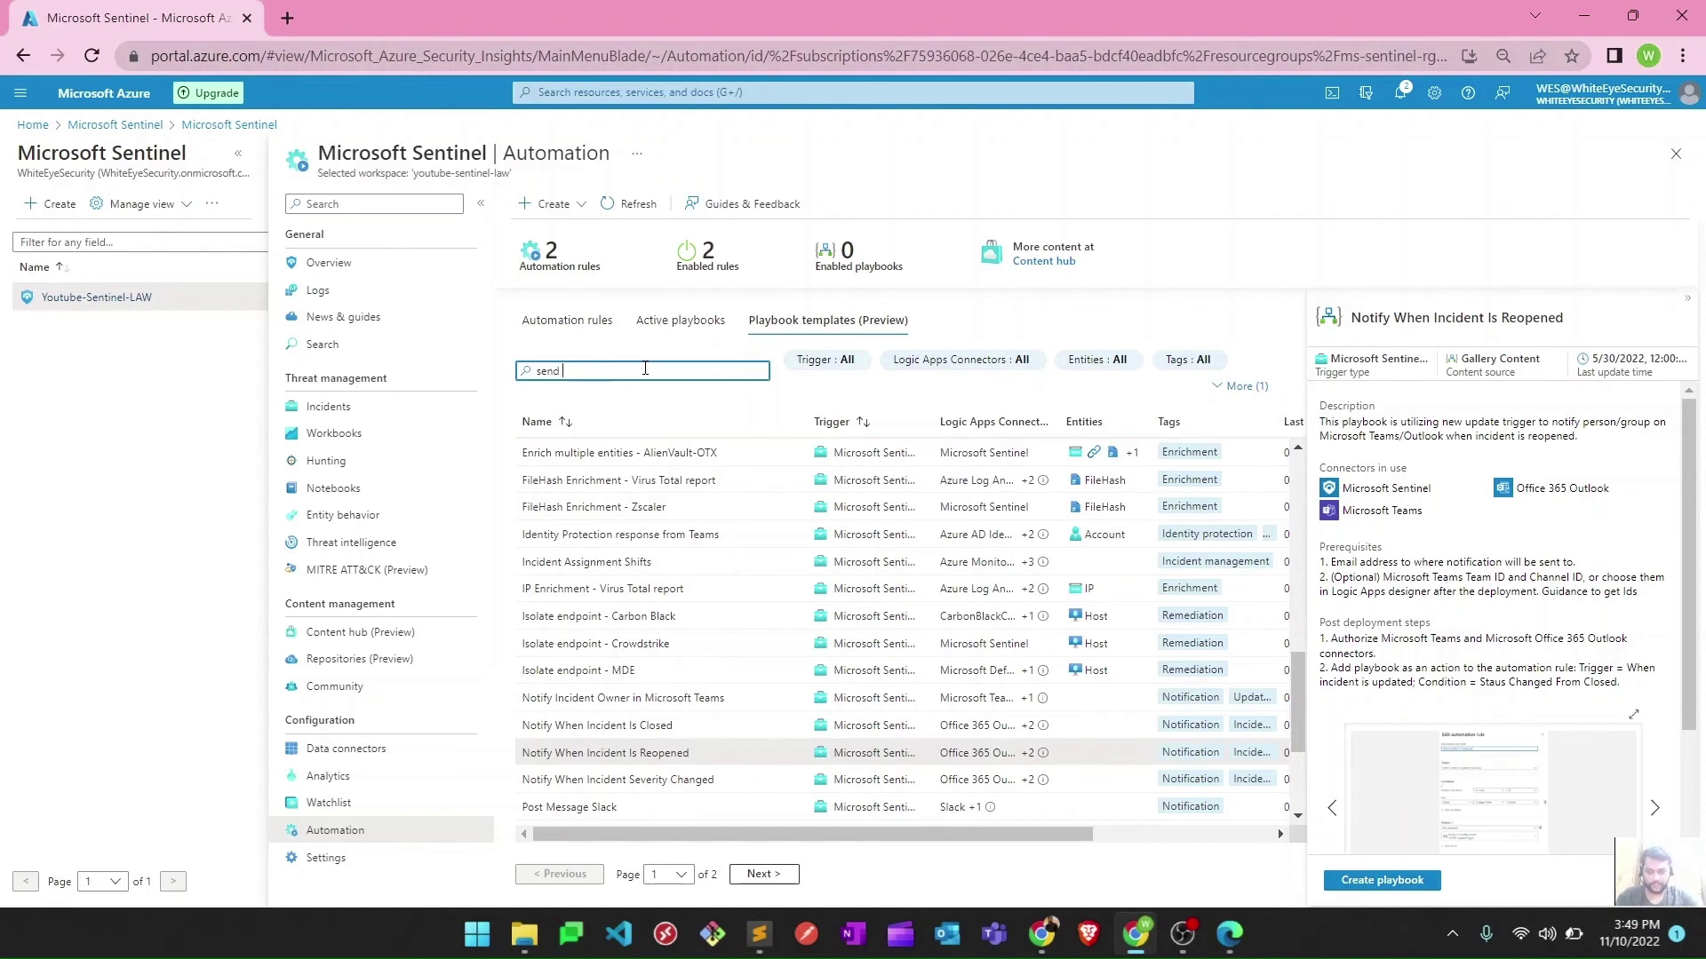
text( emai)
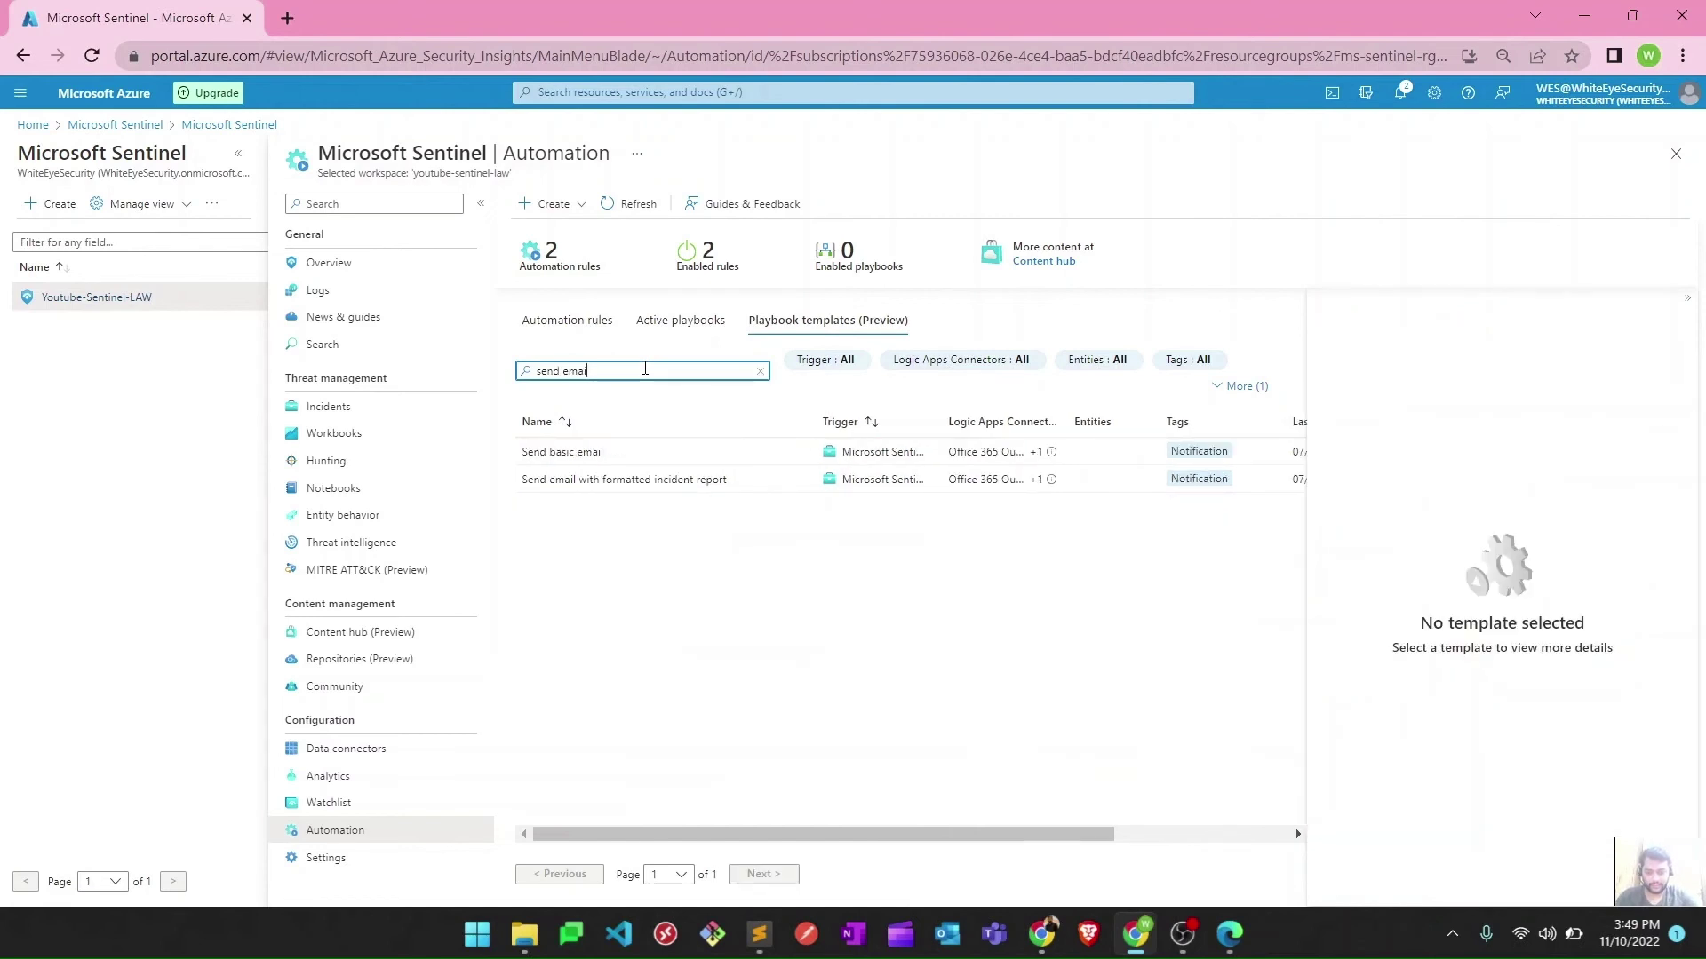
text(l)
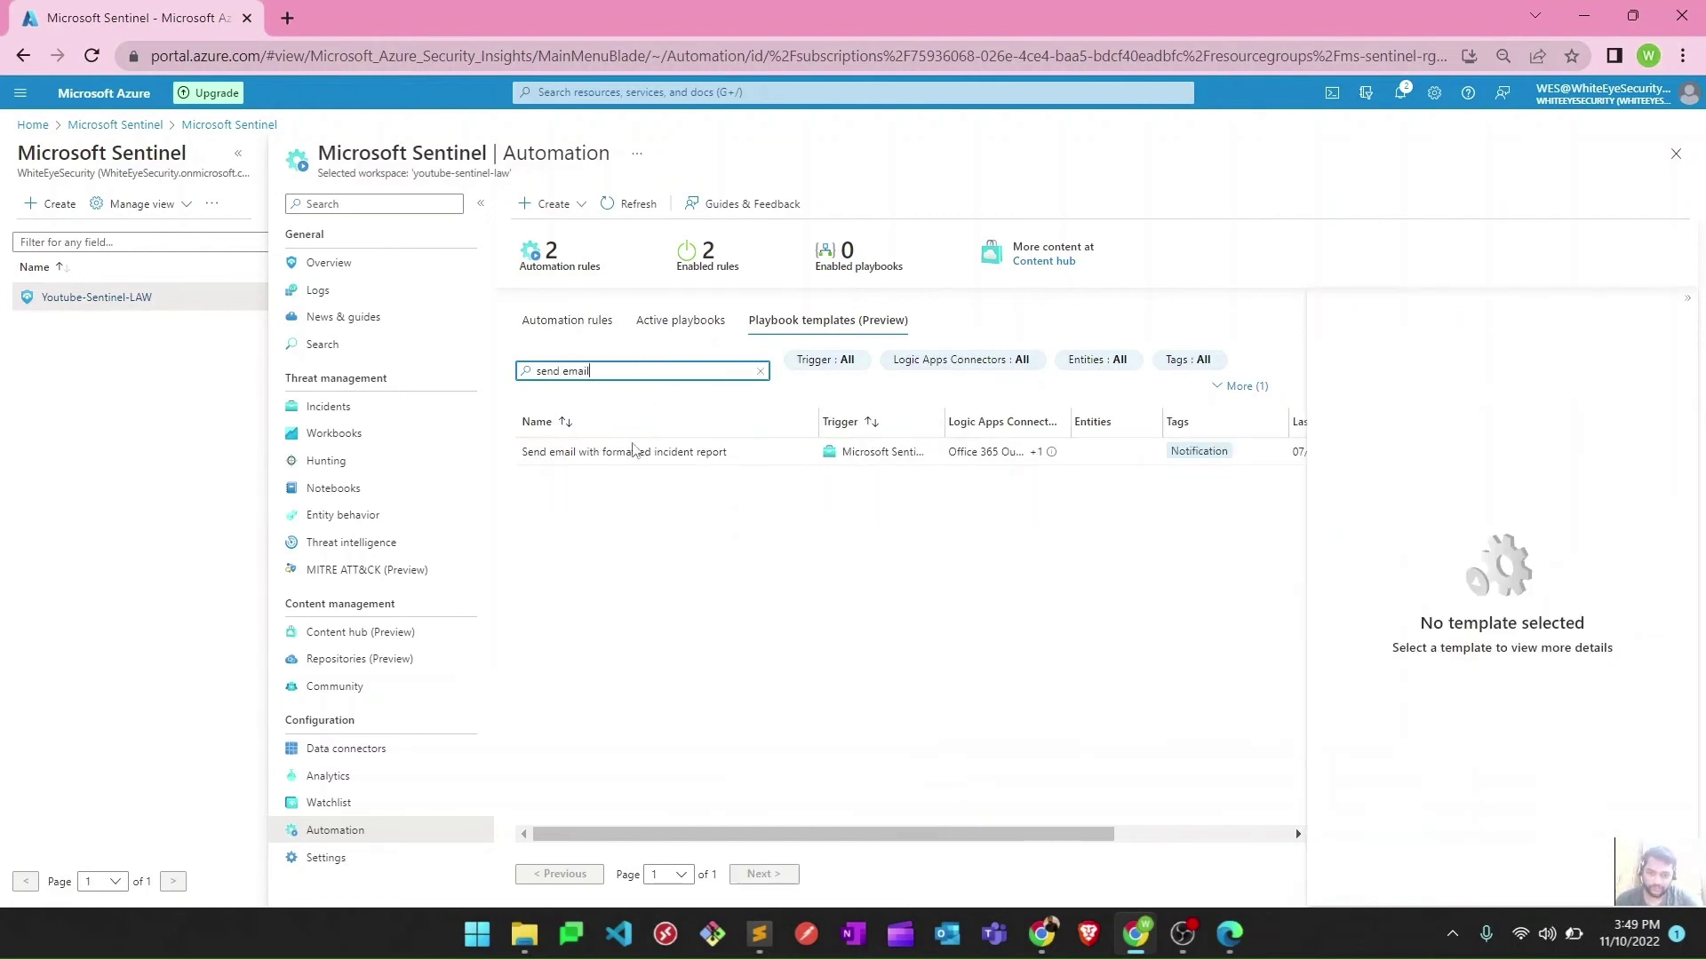
click(552, 454)
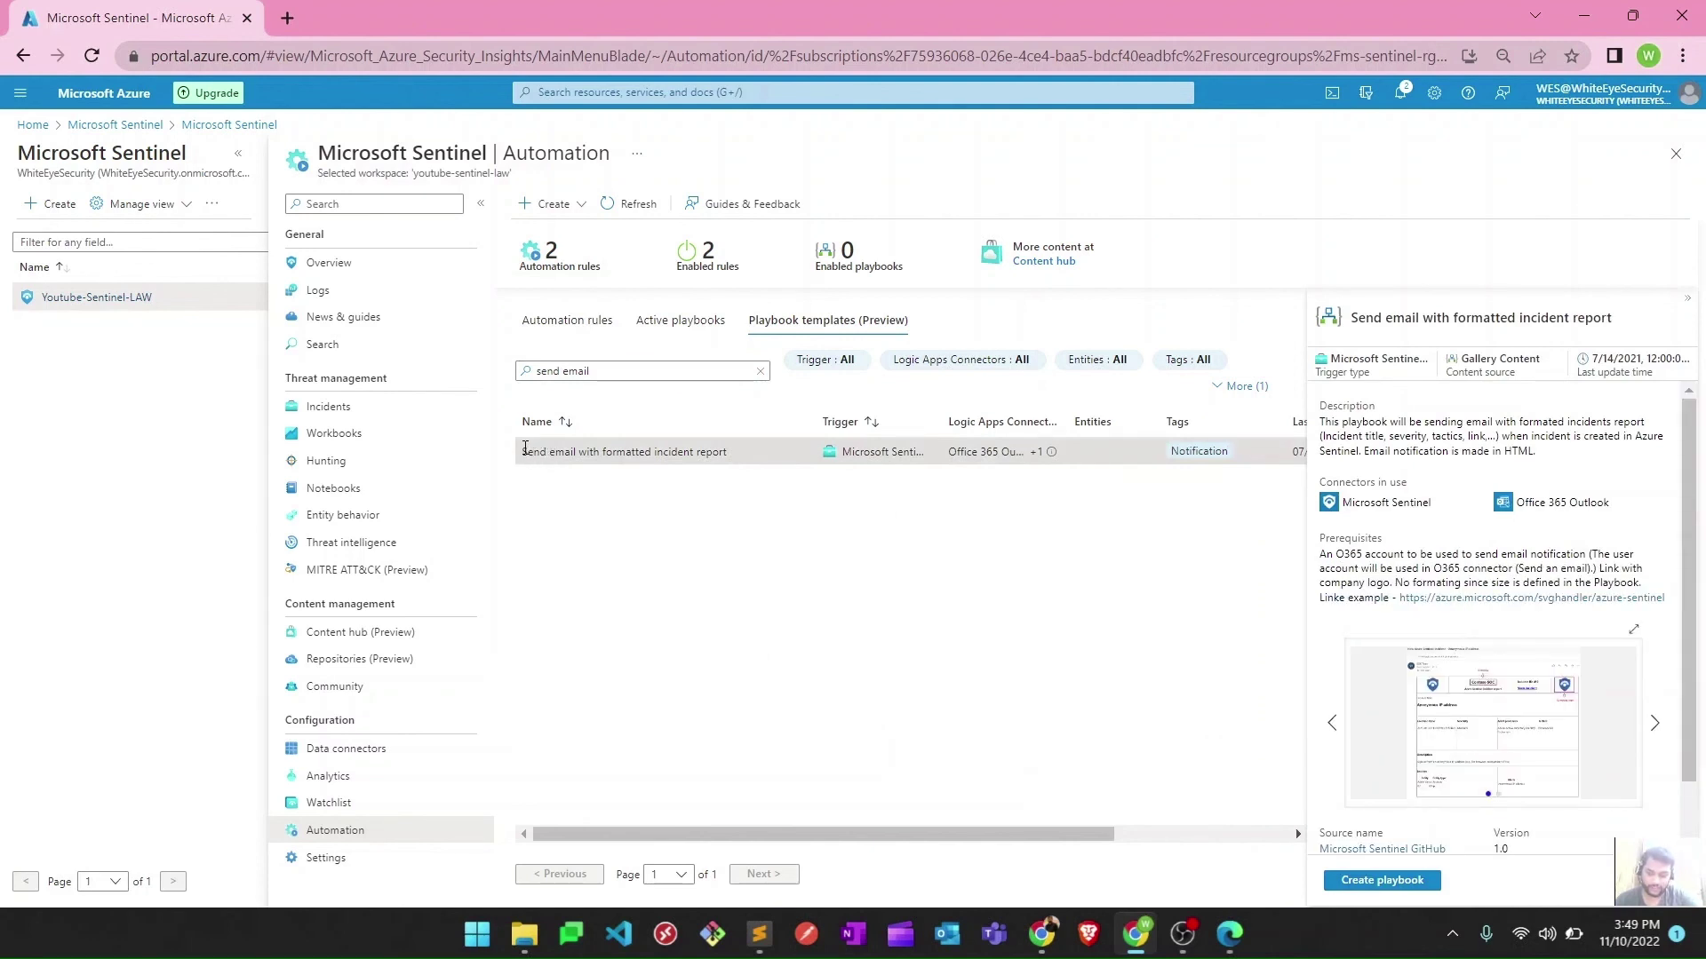
drag(524, 448, 745, 451)
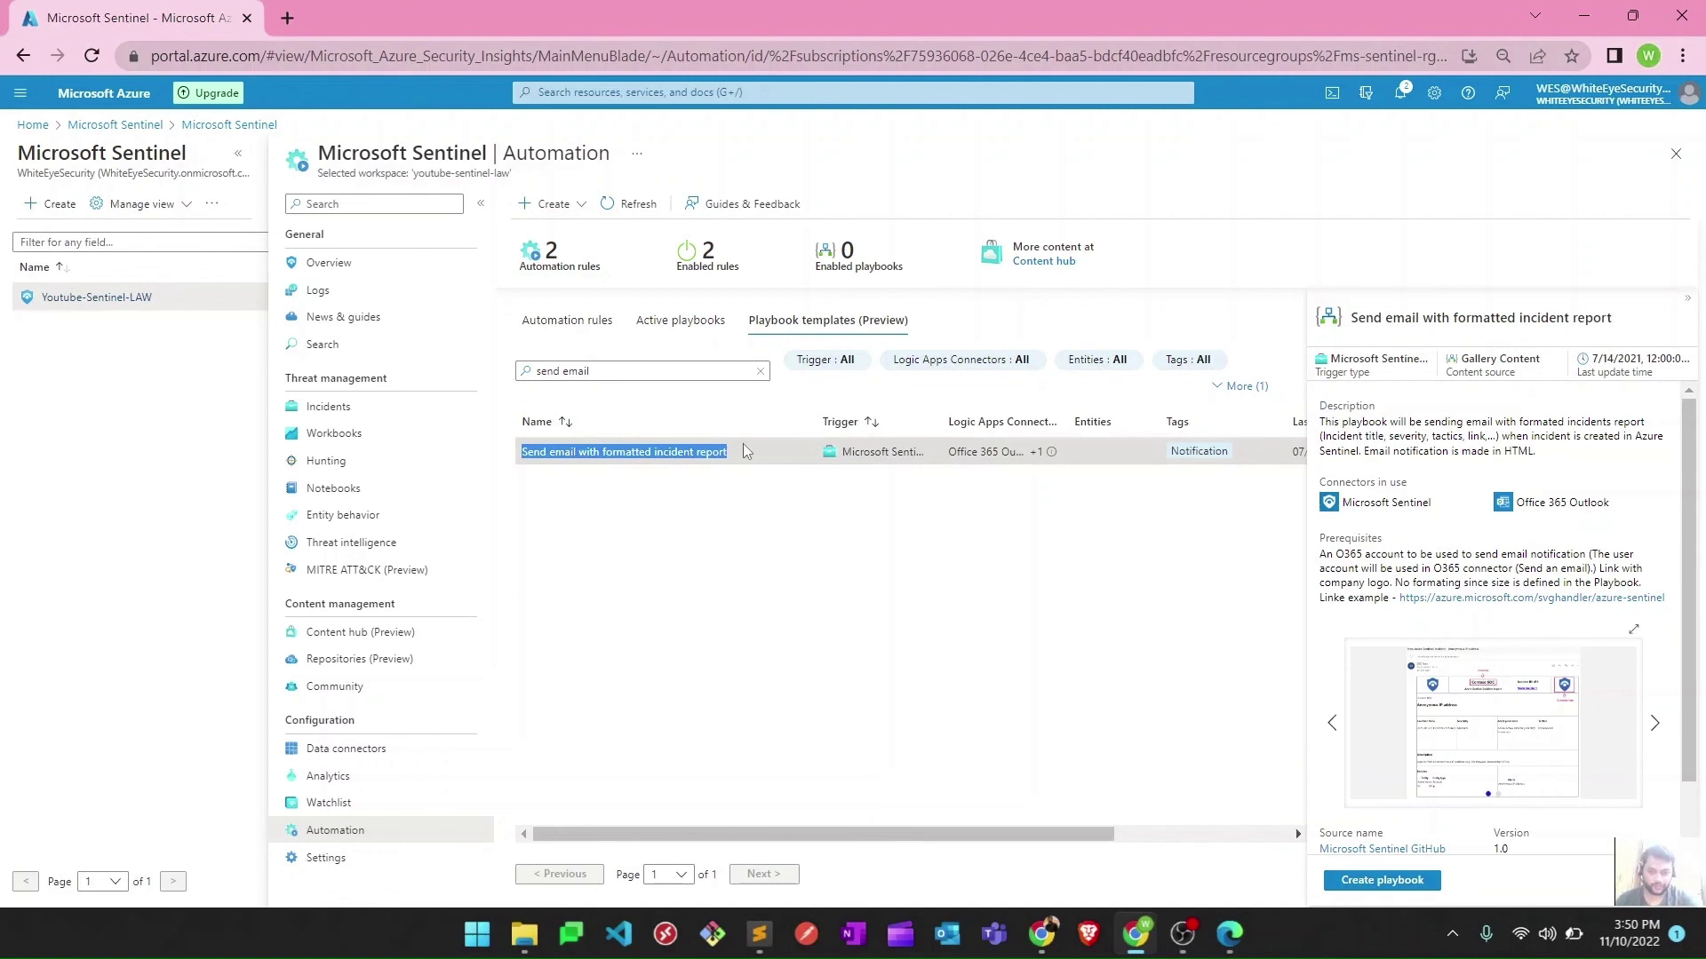
click(759, 370)
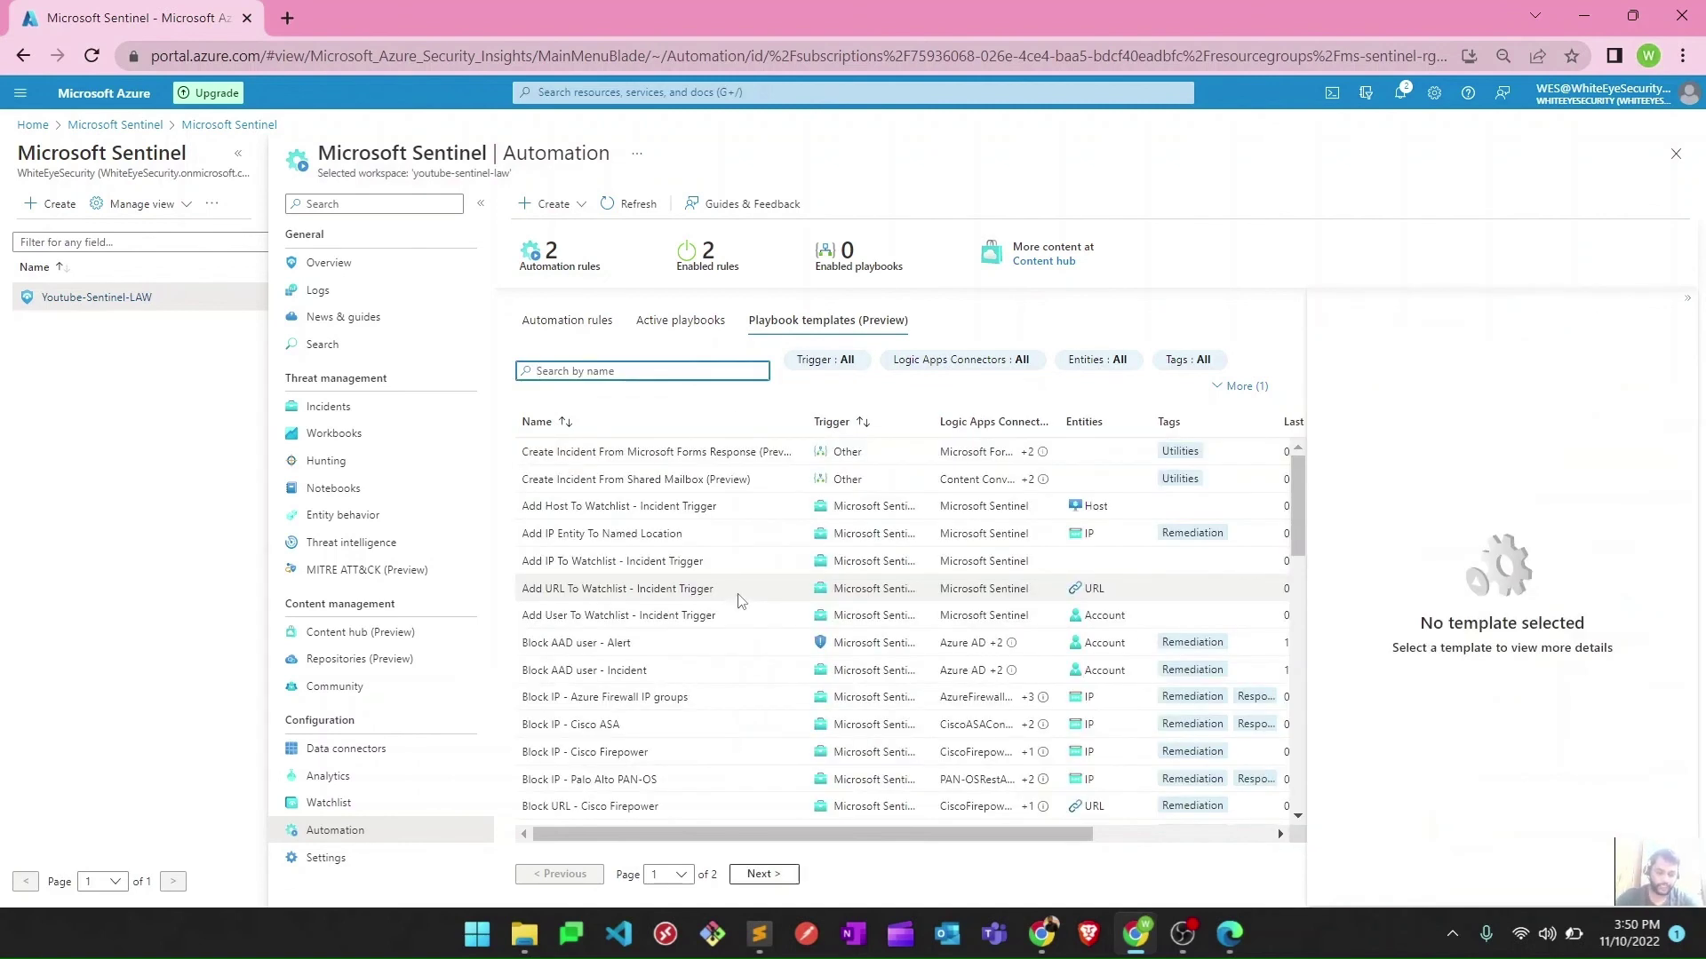